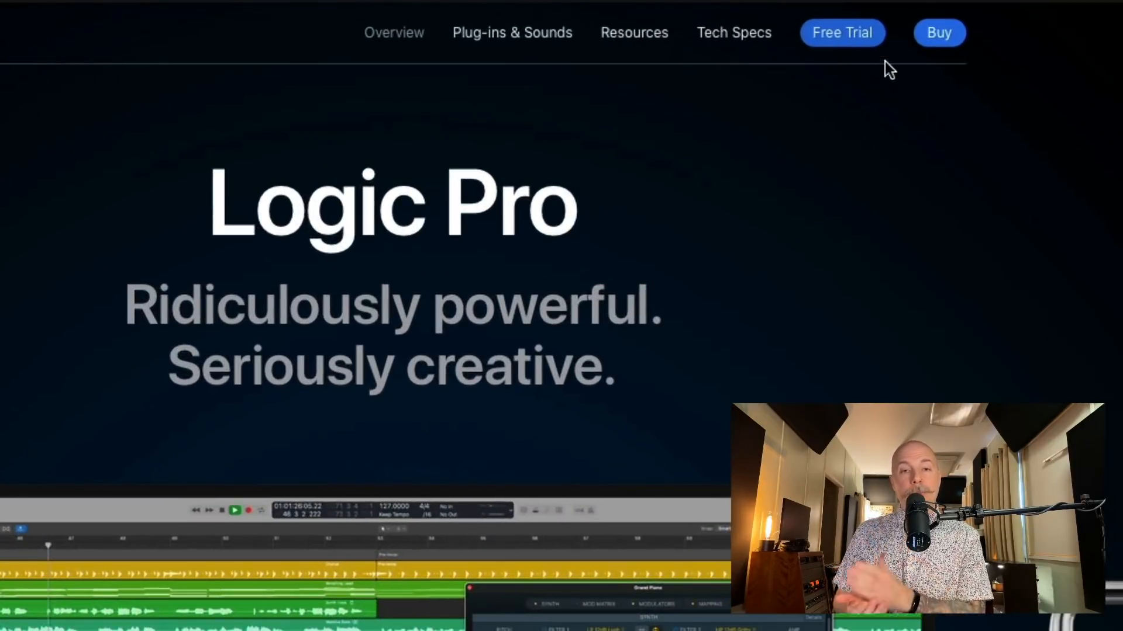
Open the Logic Pro free trial page and download the trial version.
click(865, 38)
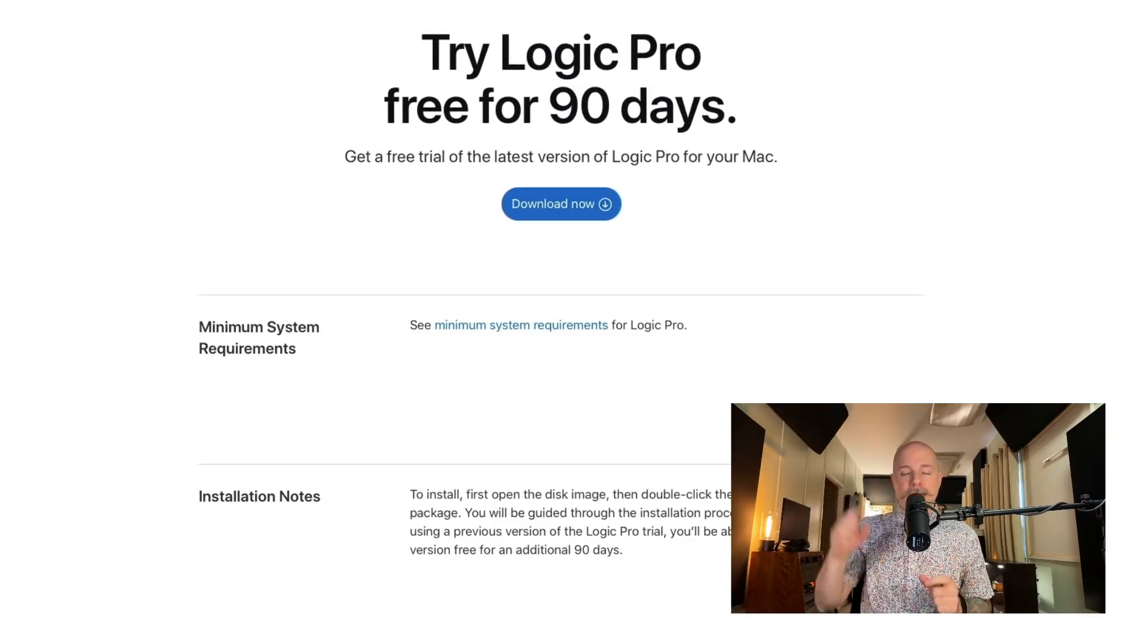
click(587, 204)
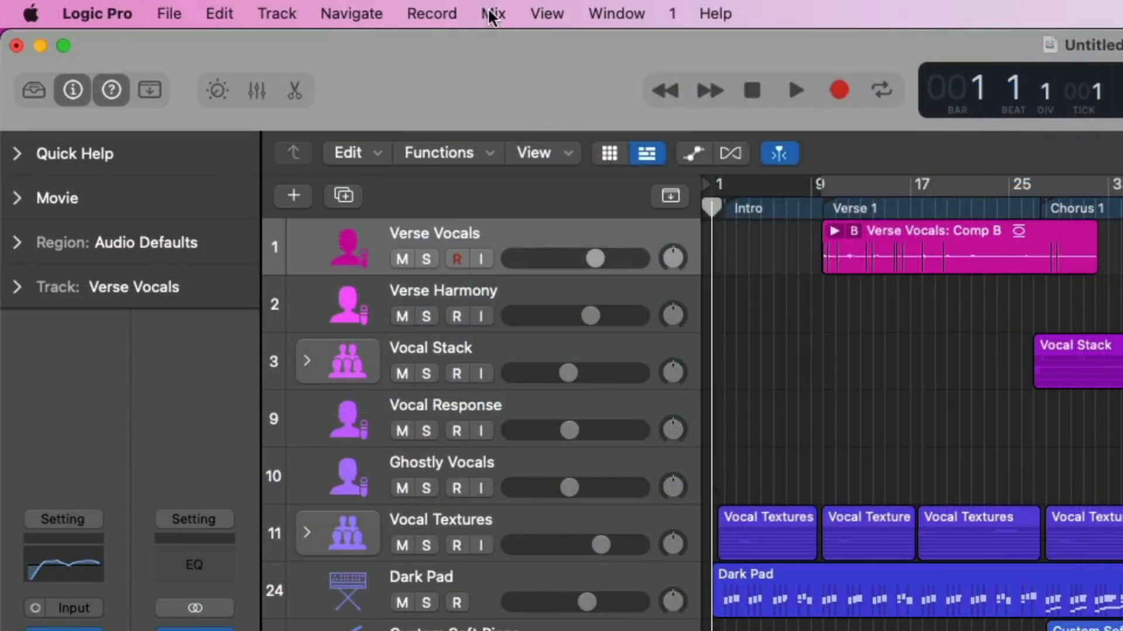
Set the project's spatial audio format to Dolby Atmos and accept the conversion to 7.1.2 surround.
click(493, 13)
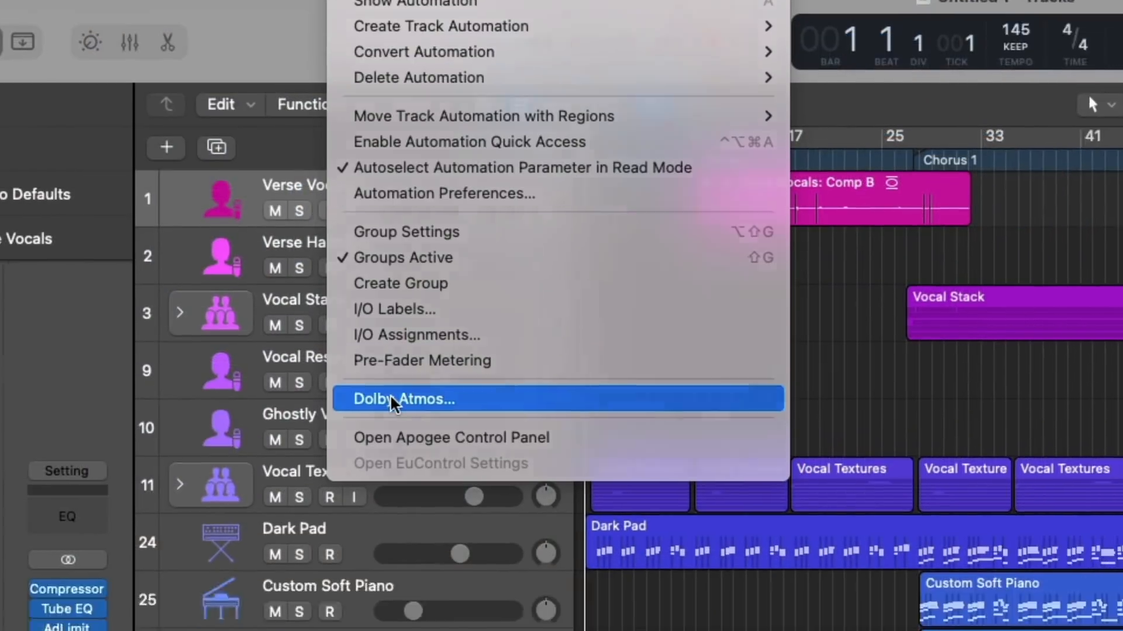
click(517, 448)
click(266, 325)
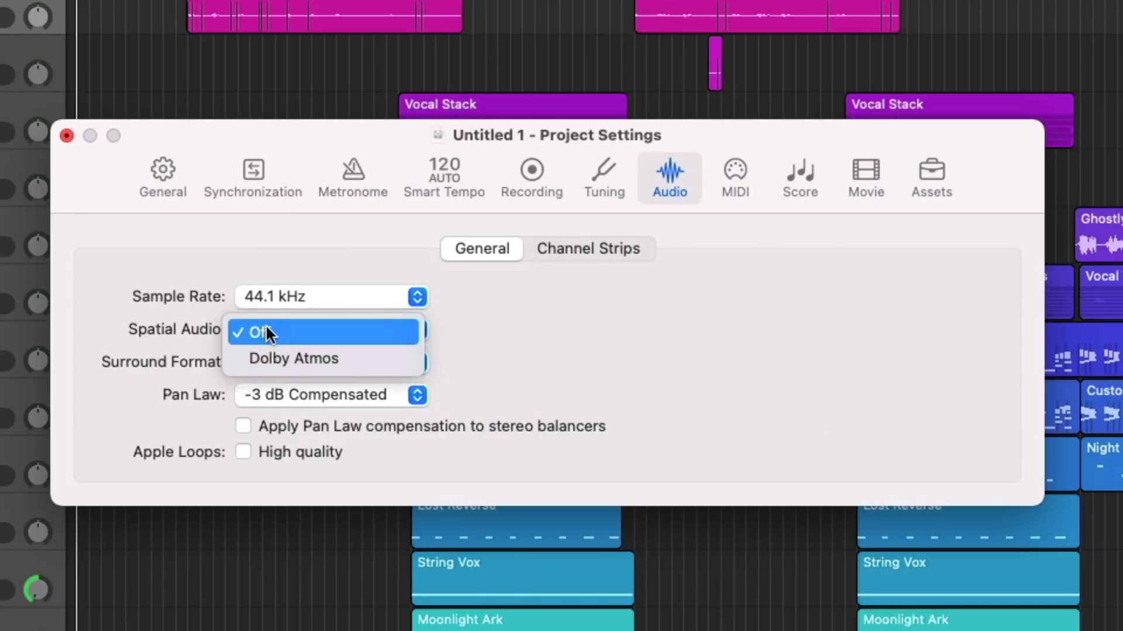
click(265, 349)
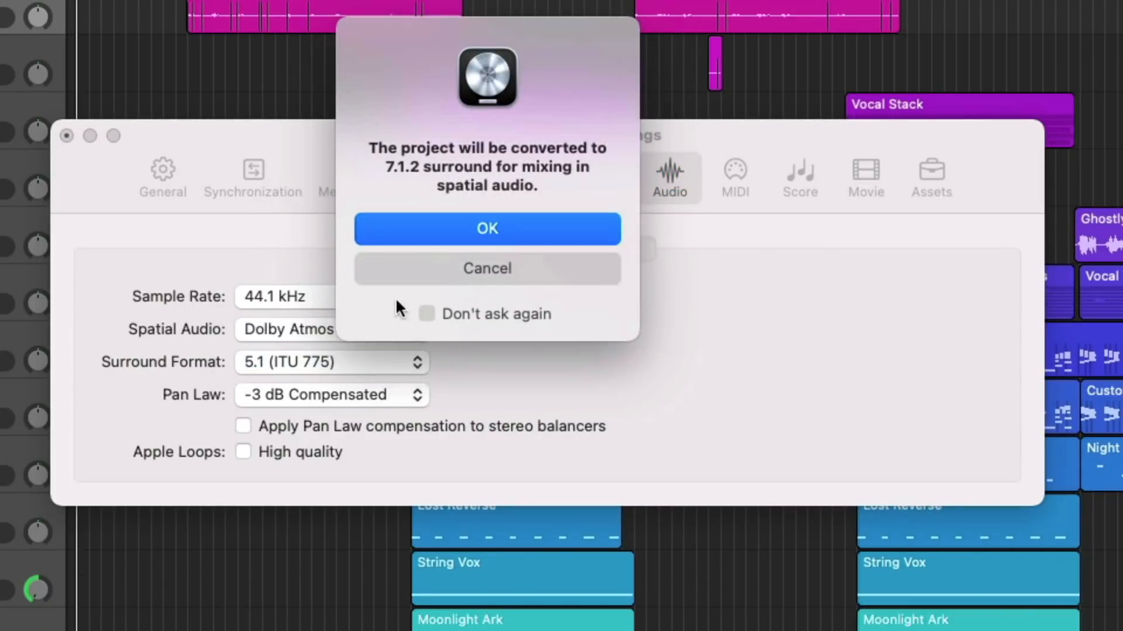
click(468, 226)
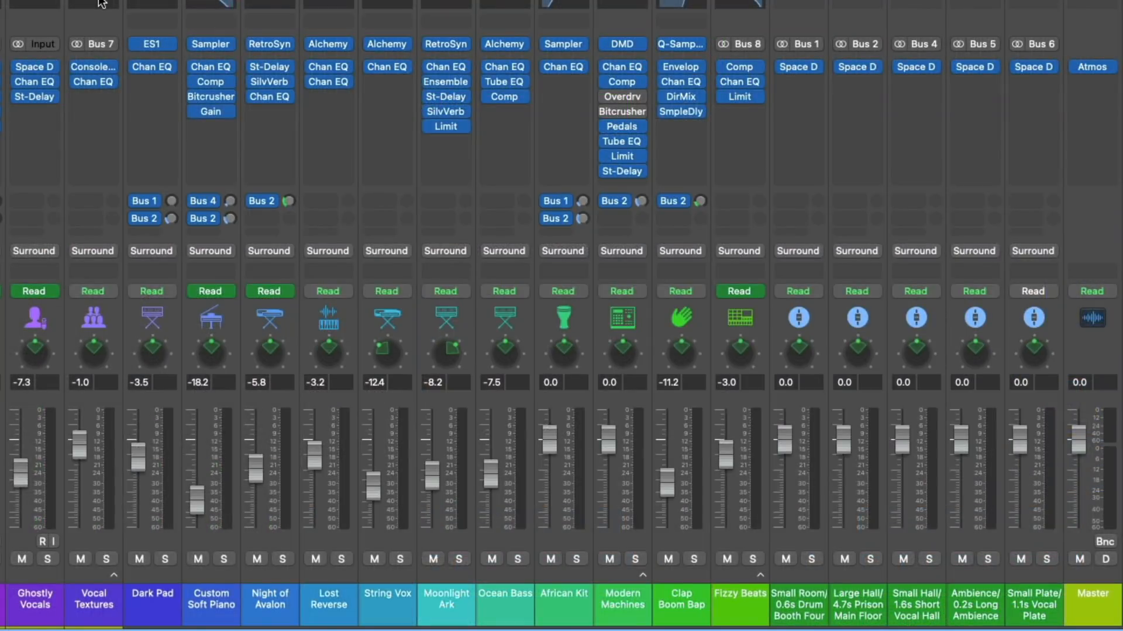
Switch the Vocal Response channel to the 3D Object Panner and open its panner window.
scroll(102, 3, left, 5)
right_click(282, 351)
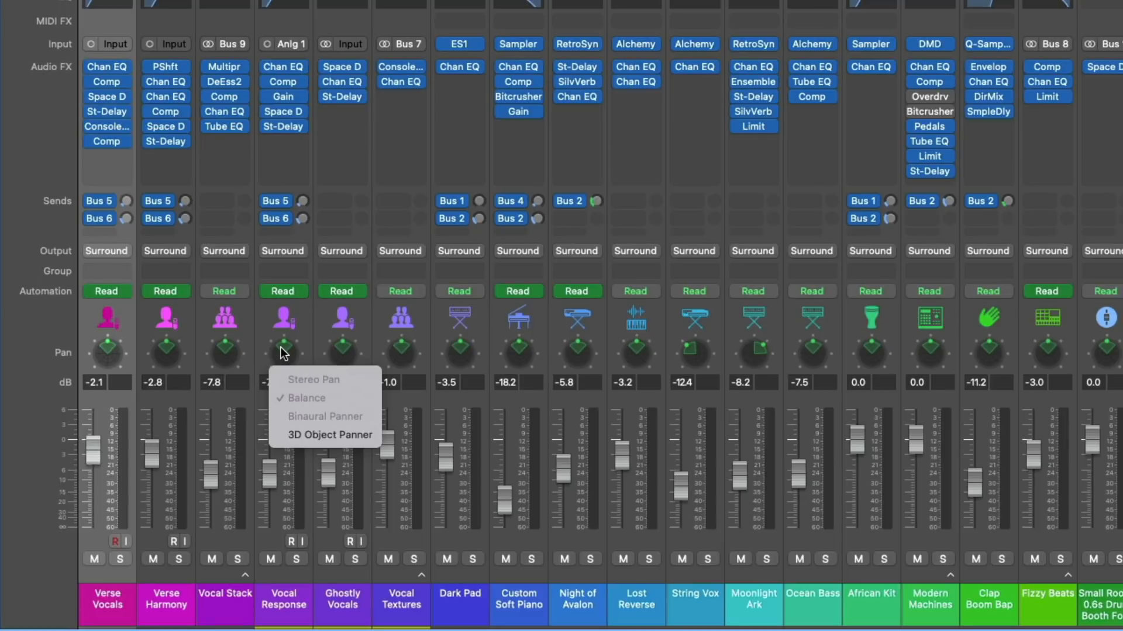
click(334, 433)
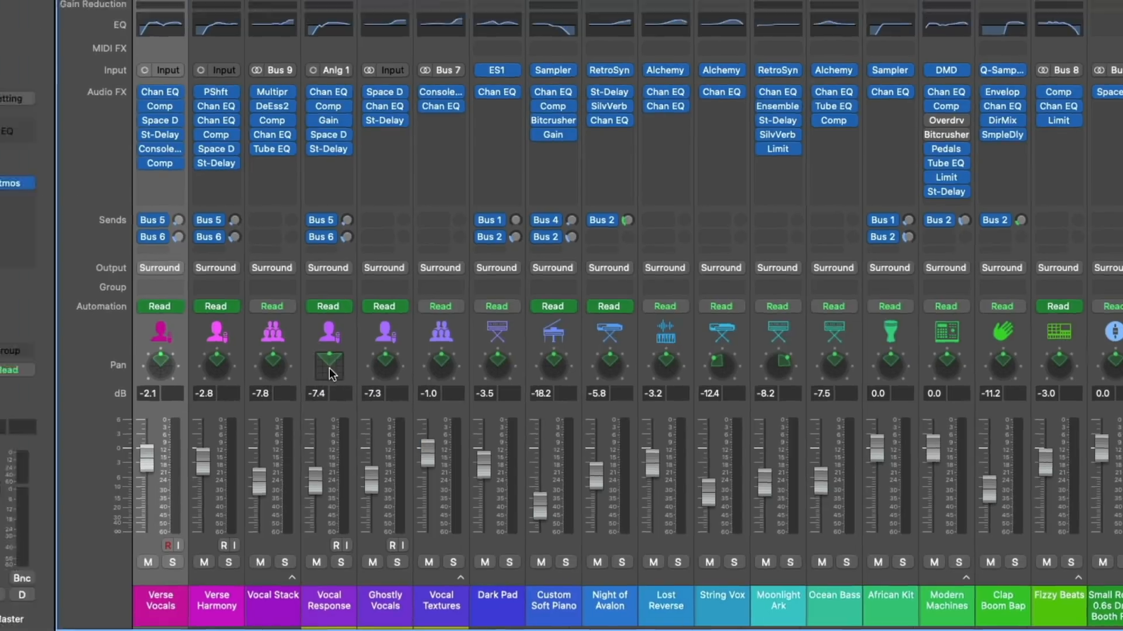
double_click(284, 350)
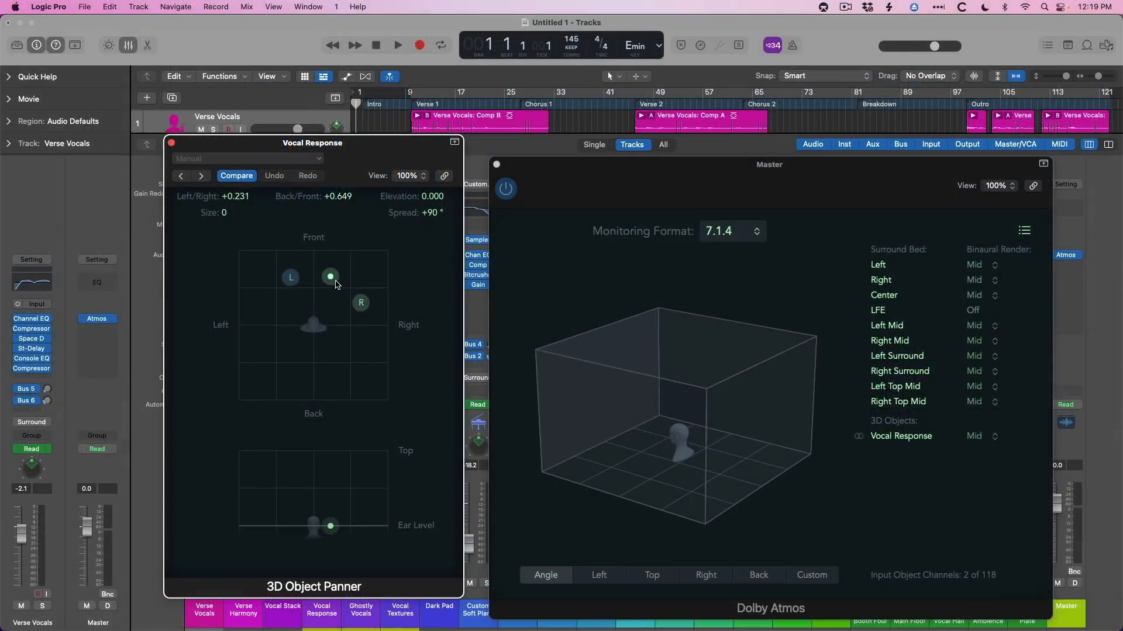
drag(336, 284, 341, 332)
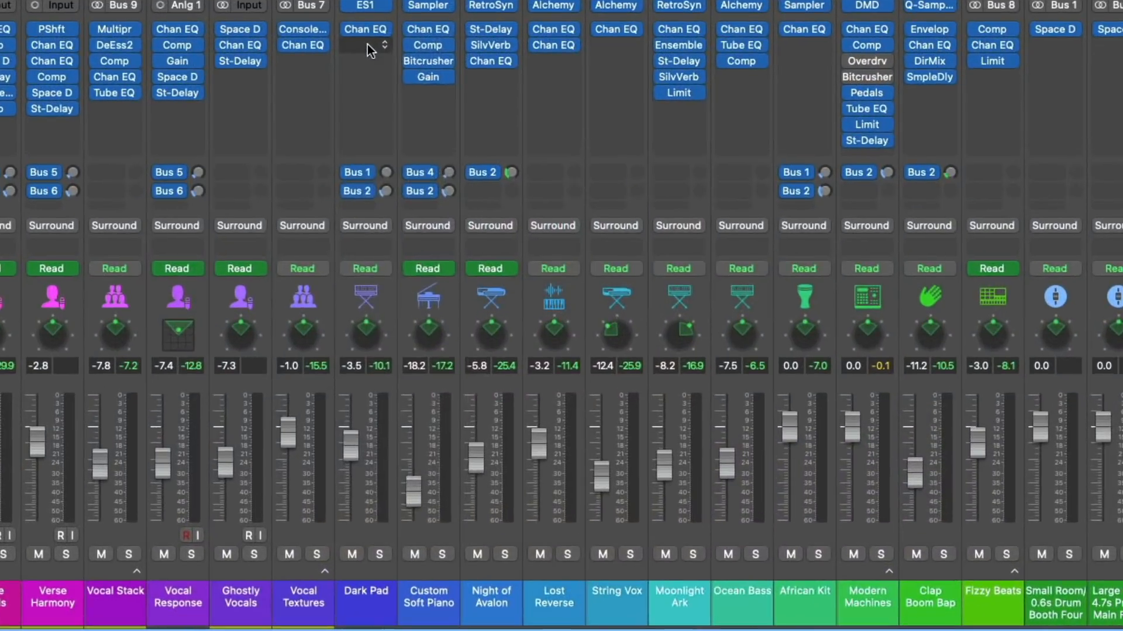
Insert the Space Designer reverb on the Dark Pad channel in the Stereo->7.1.2 format.
click(367, 44)
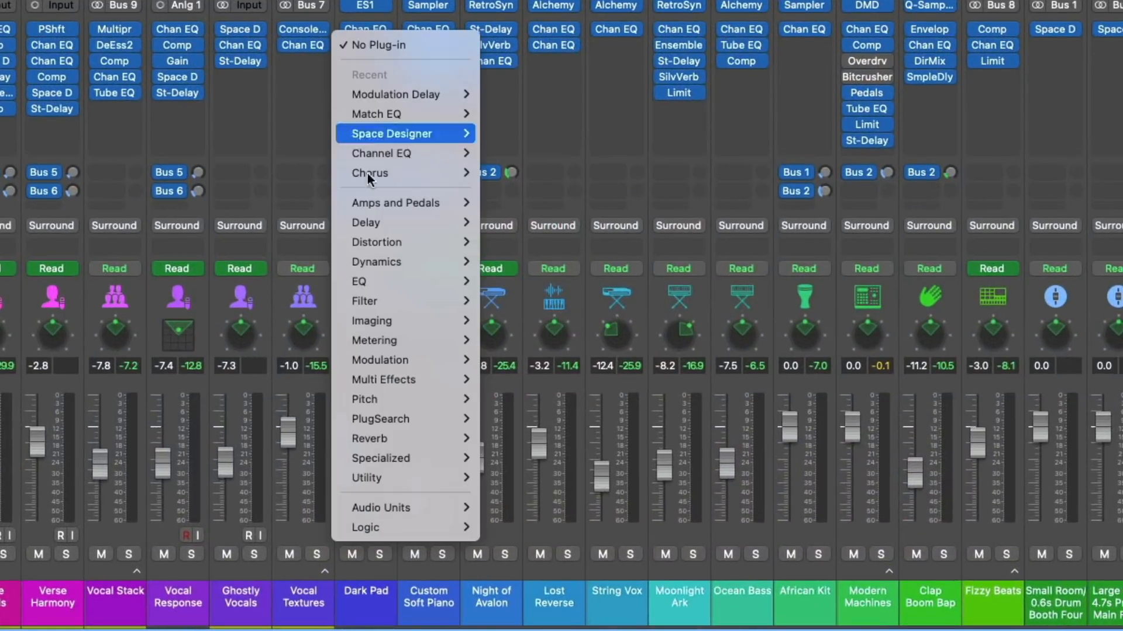
mouse_move(446, 438)
mouse_move(570, 498)
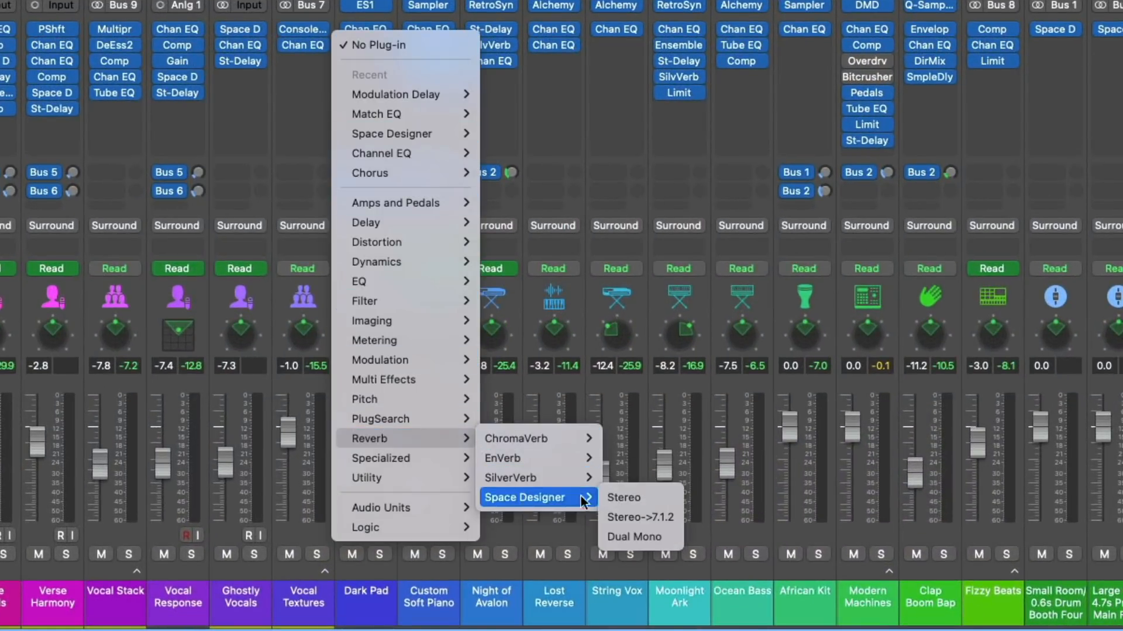
click(611, 514)
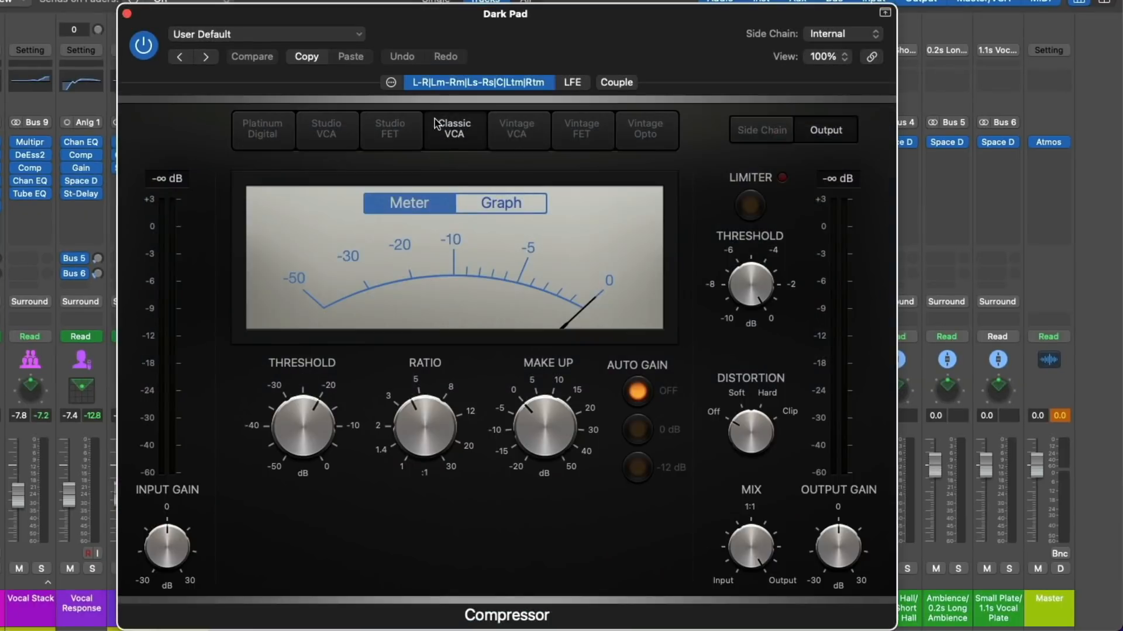
Check the surround channel configuration of Dark Pad's Compressor and lower the Tremolo's smoothing to 22 %.
click(389, 82)
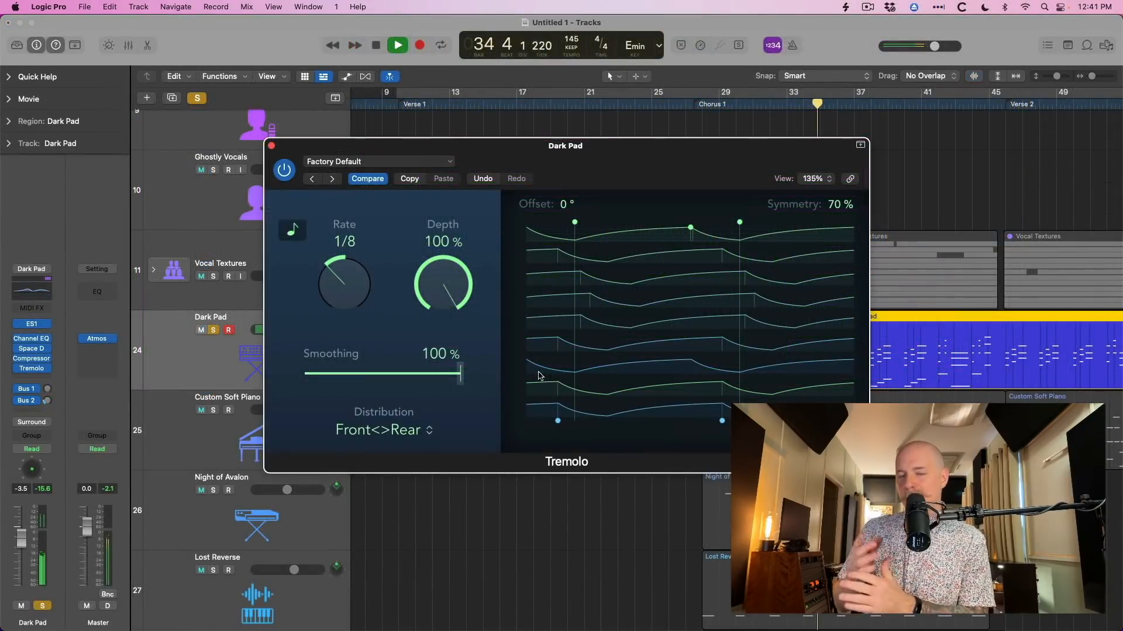
drag(458, 373, 340, 384)
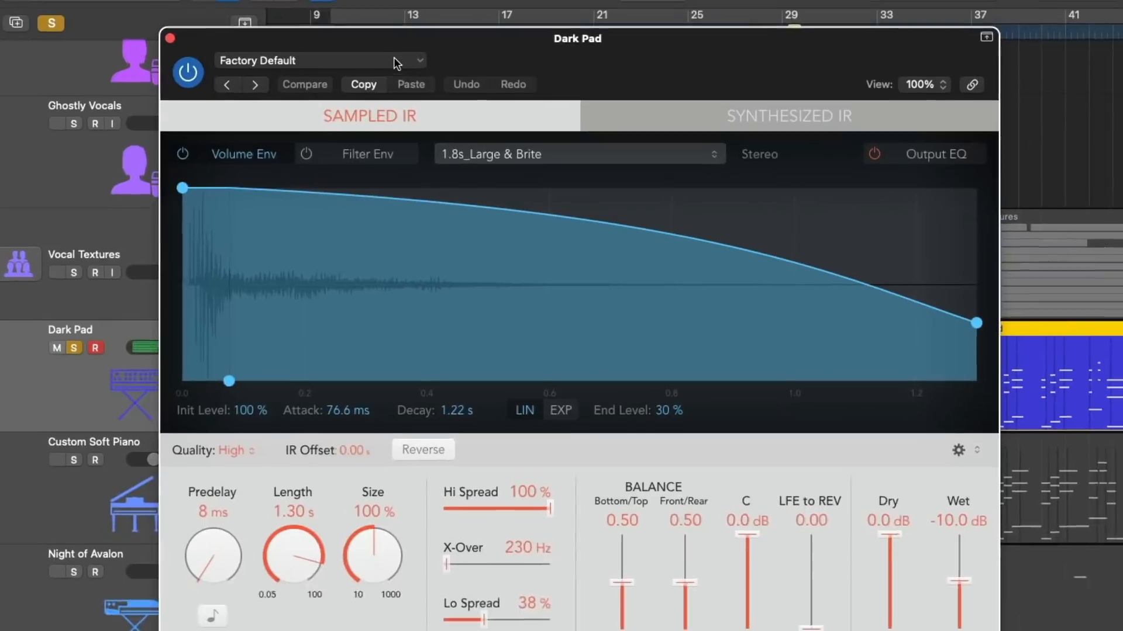
Load the surround room preset 01.0s Recording Room + in Dark Pad's Space Designer, with Bottom/Top balance at 1.00 and Front/Rear balance lowered.
click(441, 125)
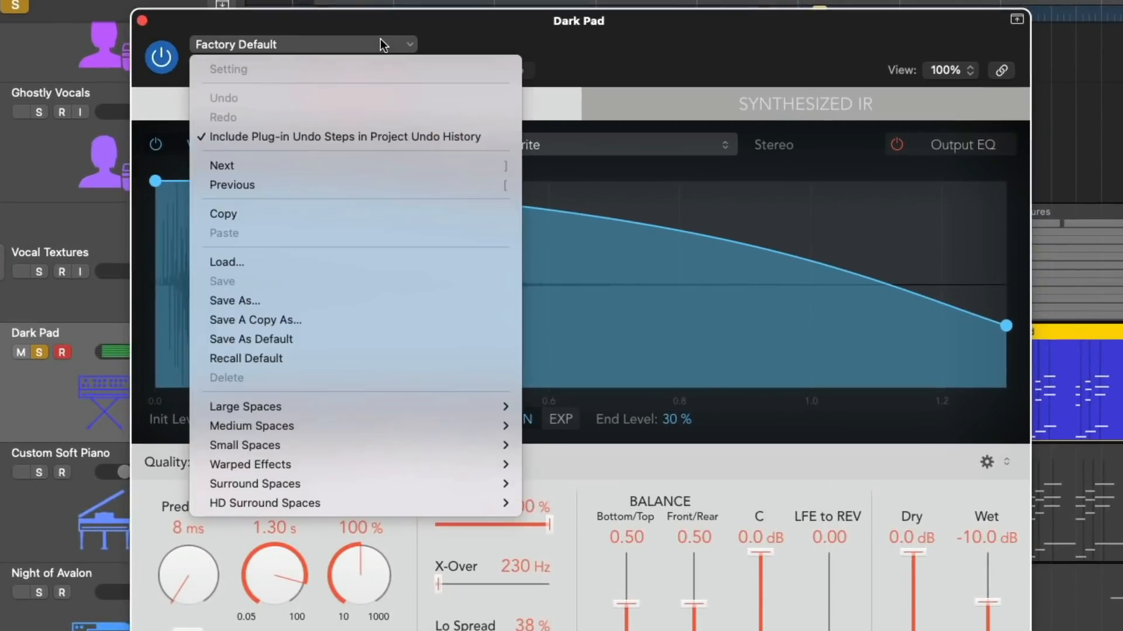
mouse_move(438, 424)
mouse_move(570, 487)
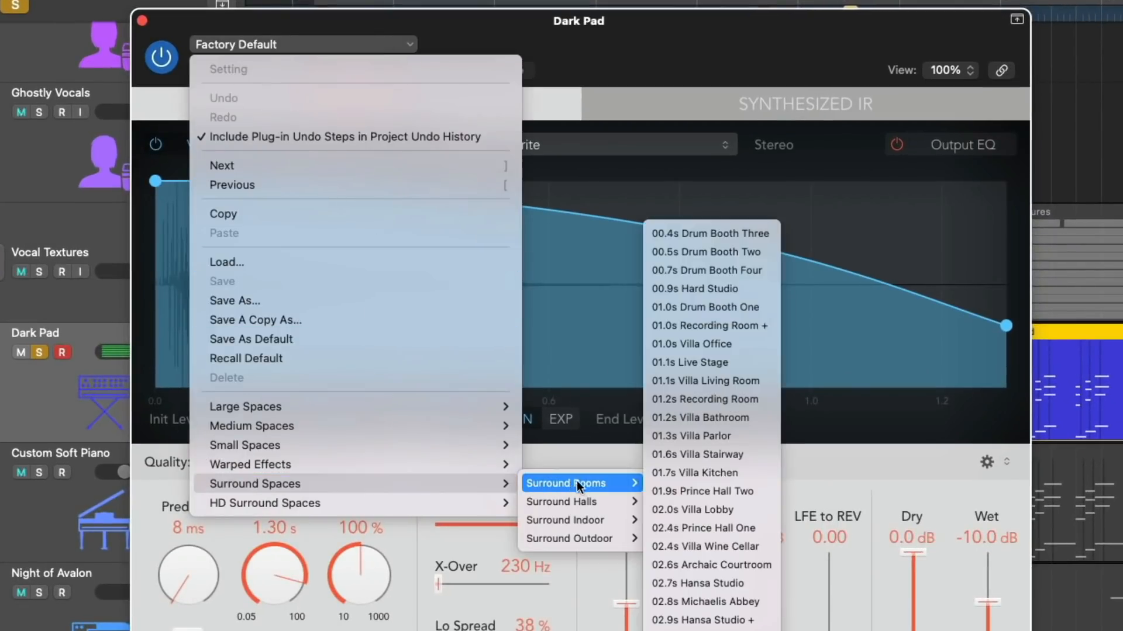
click(718, 325)
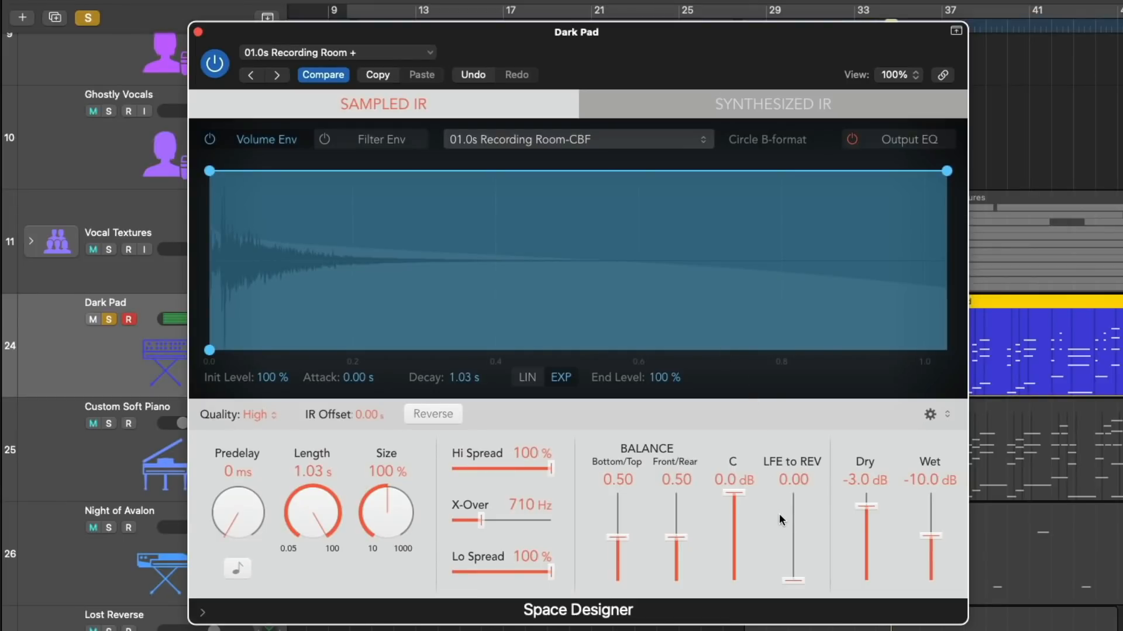
drag(628, 538, 623, 492)
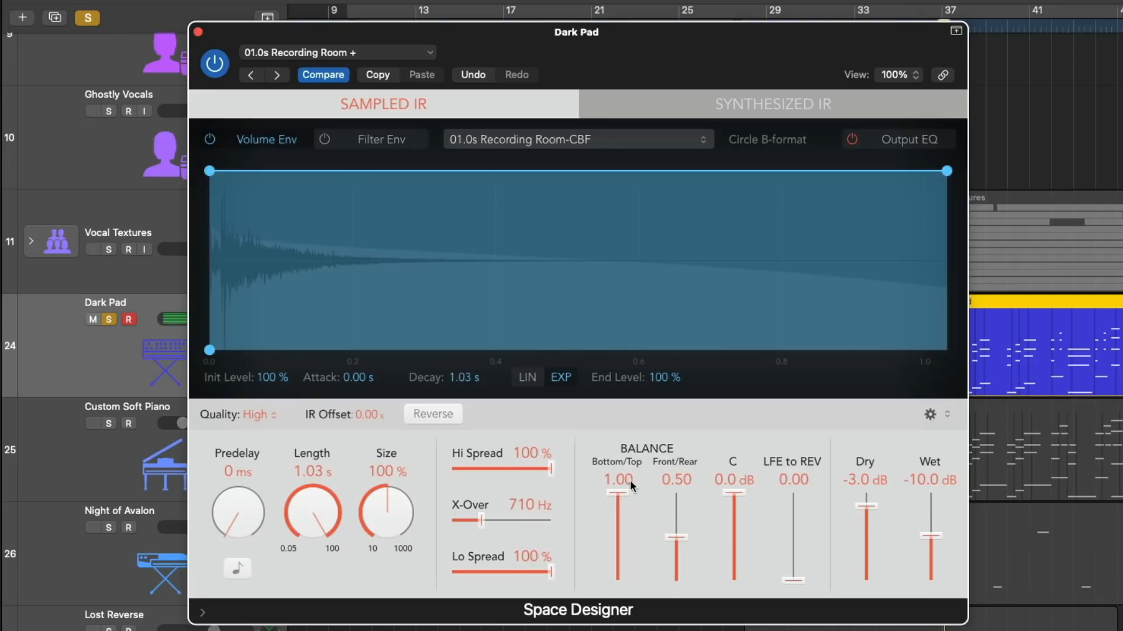
drag(676, 539, 678, 594)
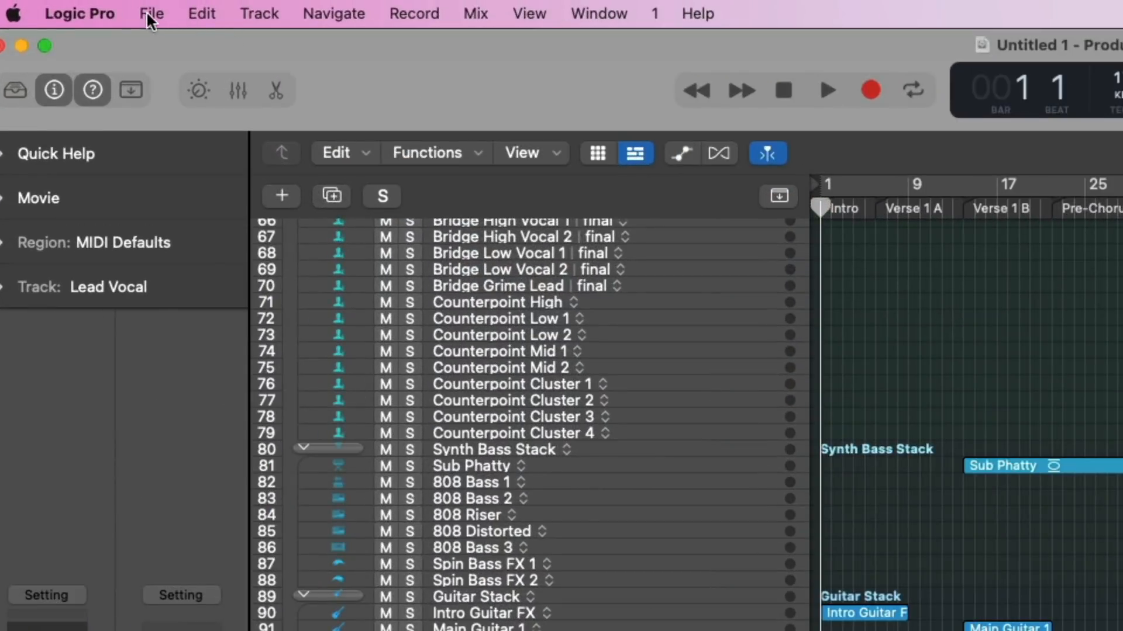
Export the project as an ADM BWF file.
click(151, 17)
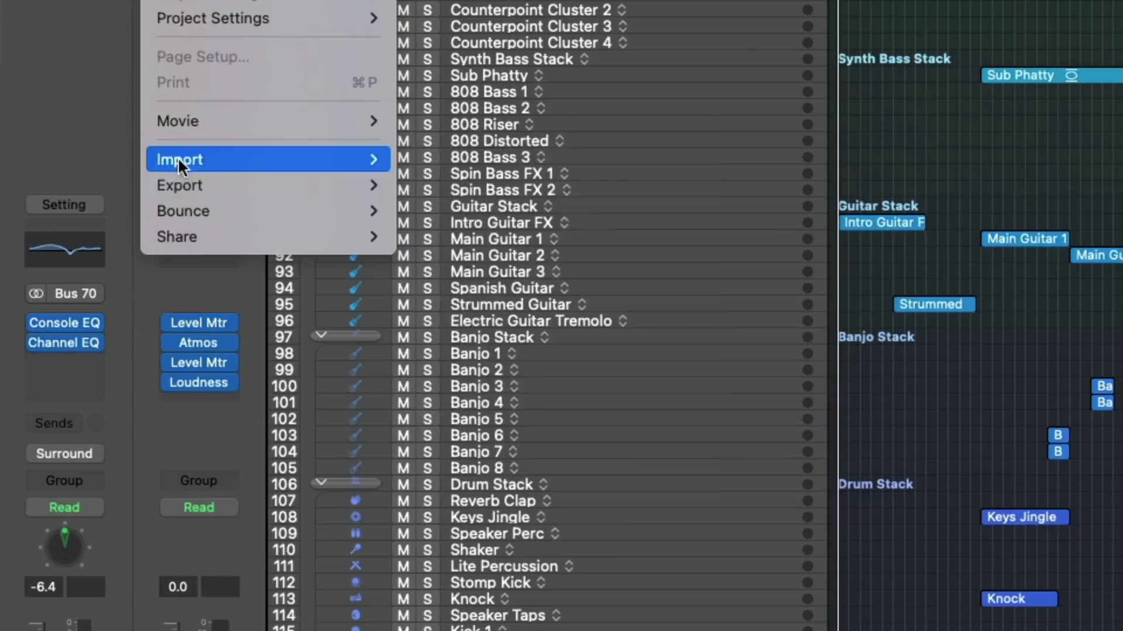
mouse_move(196, 577)
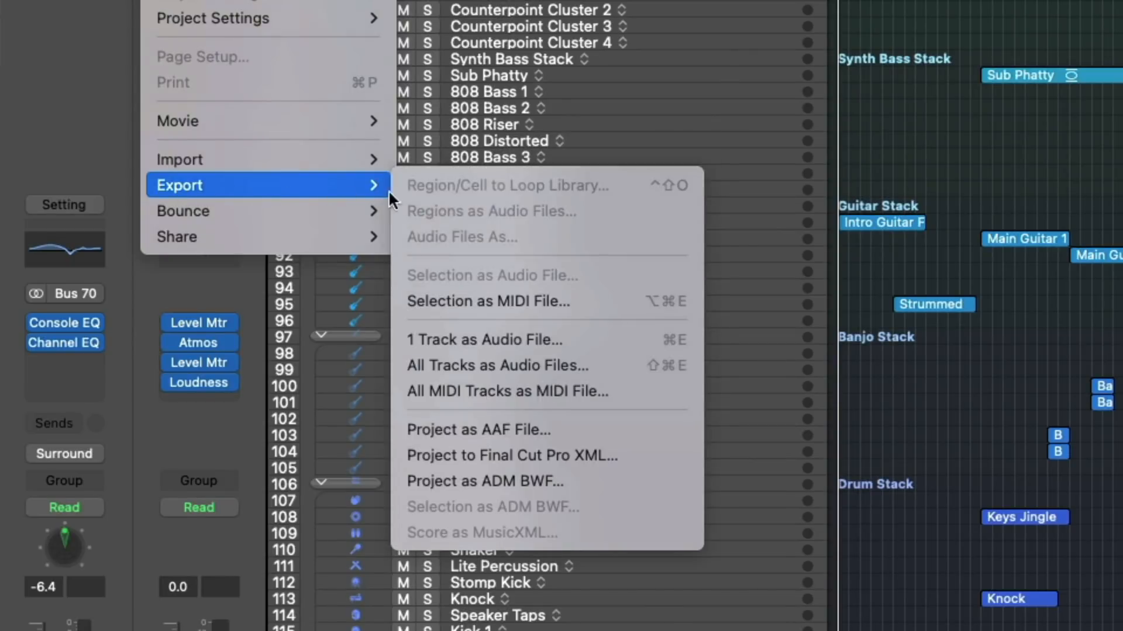
click(455, 481)
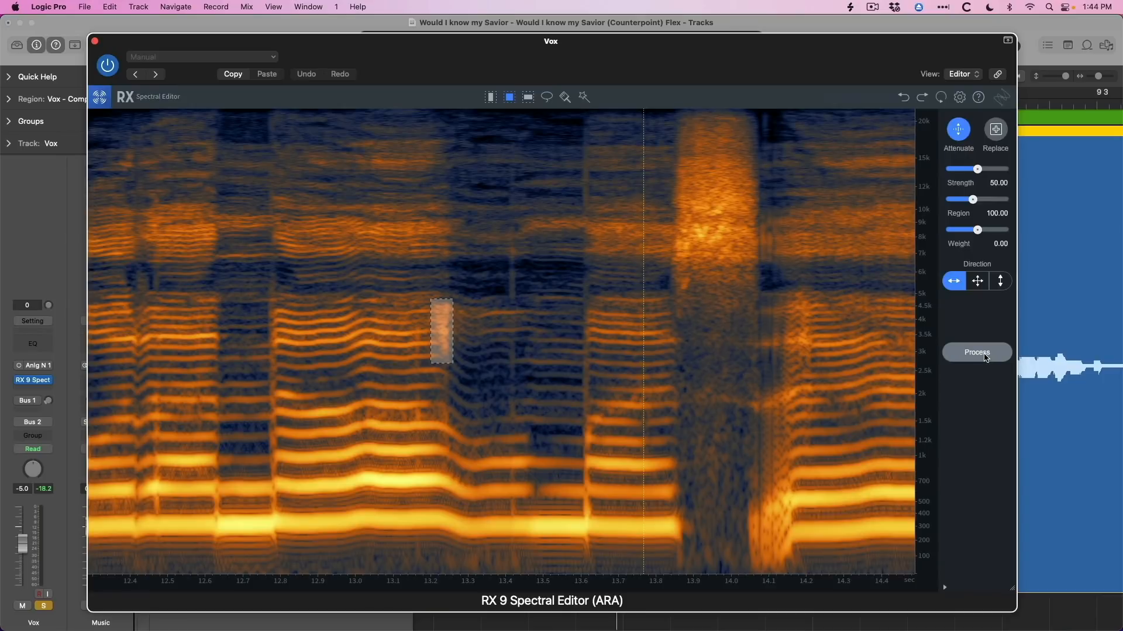
Process the selected spectral area of the Vox track with Attenuate in the RX 9 Spectral Editor.
click(986, 354)
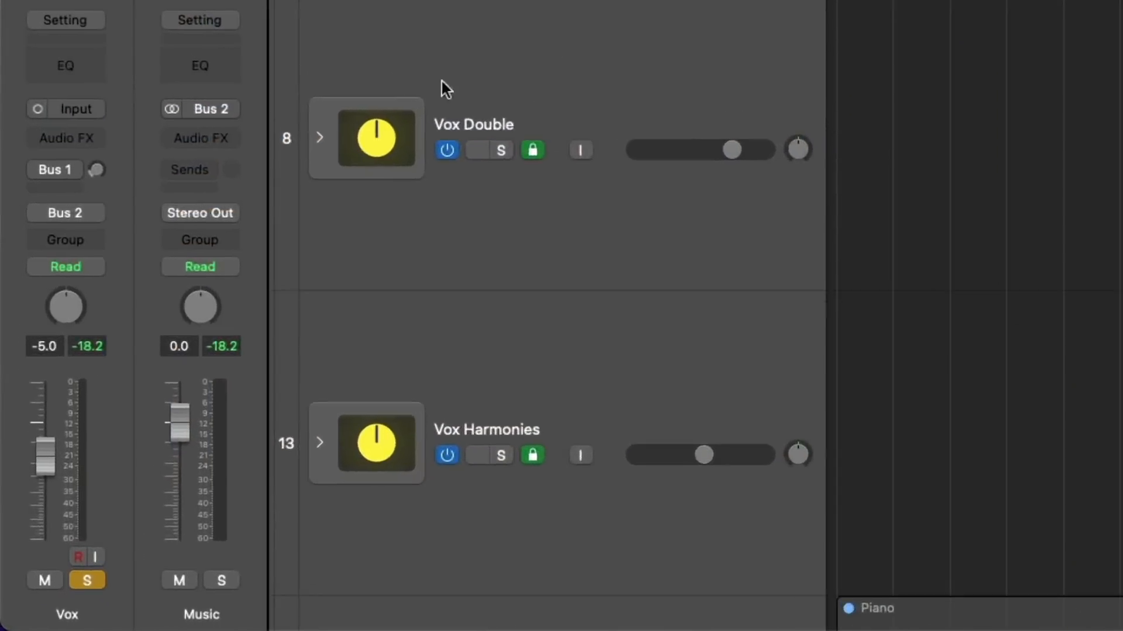
Insert the Celemony Melodyne (ARA) Audio Unit on the Vox track.
click(97, 139)
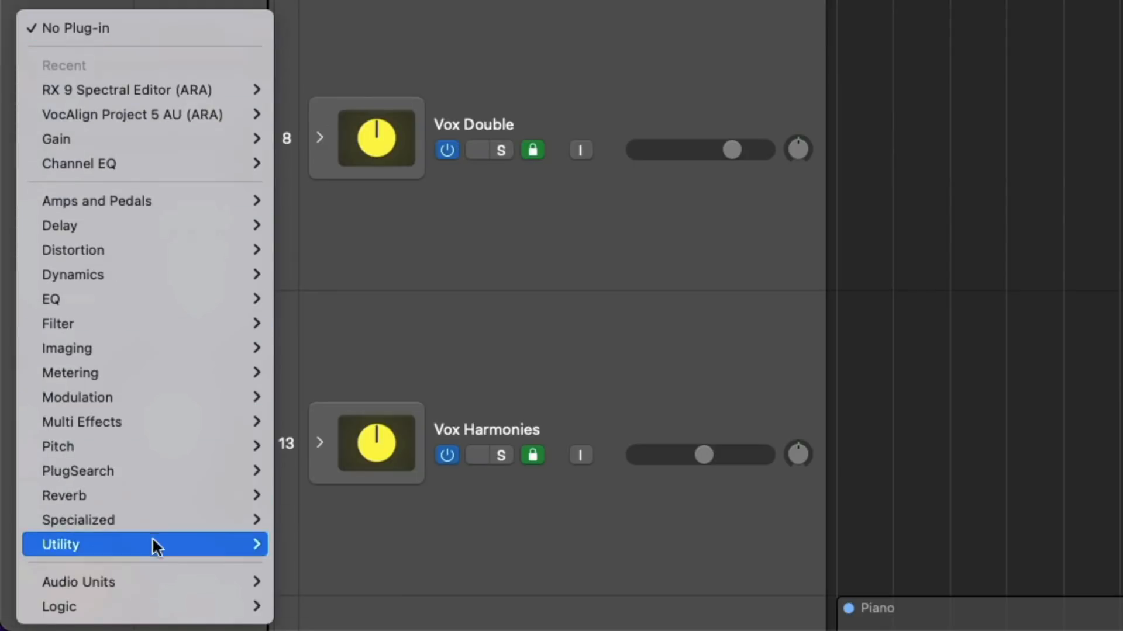
mouse_move(181, 587)
mouse_move(335, 567)
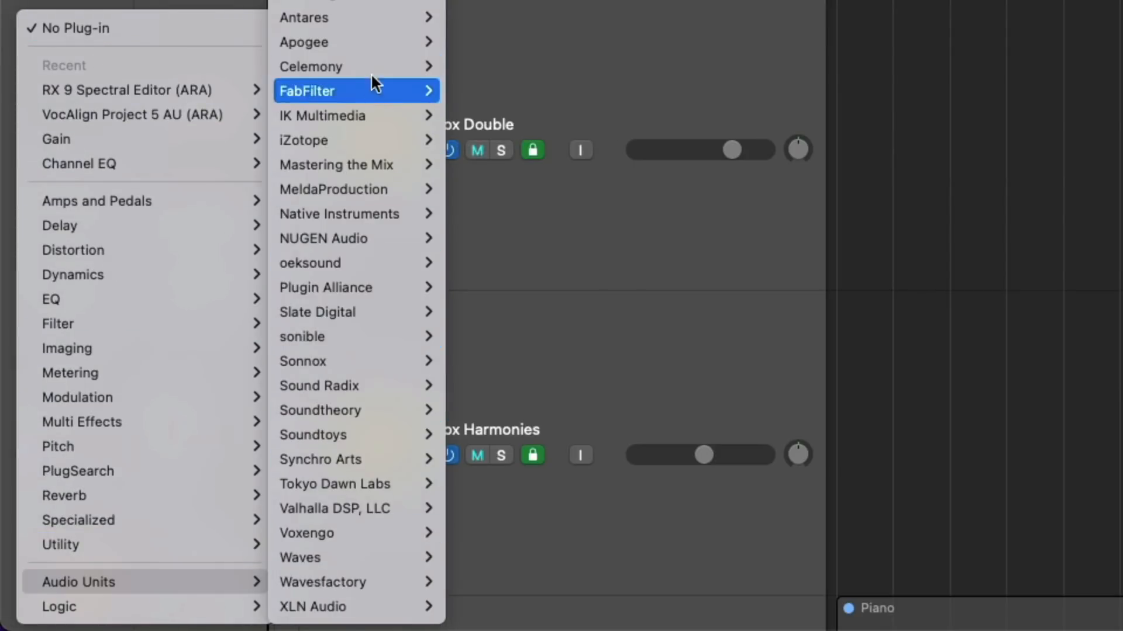
mouse_move(438, 65)
click(486, 89)
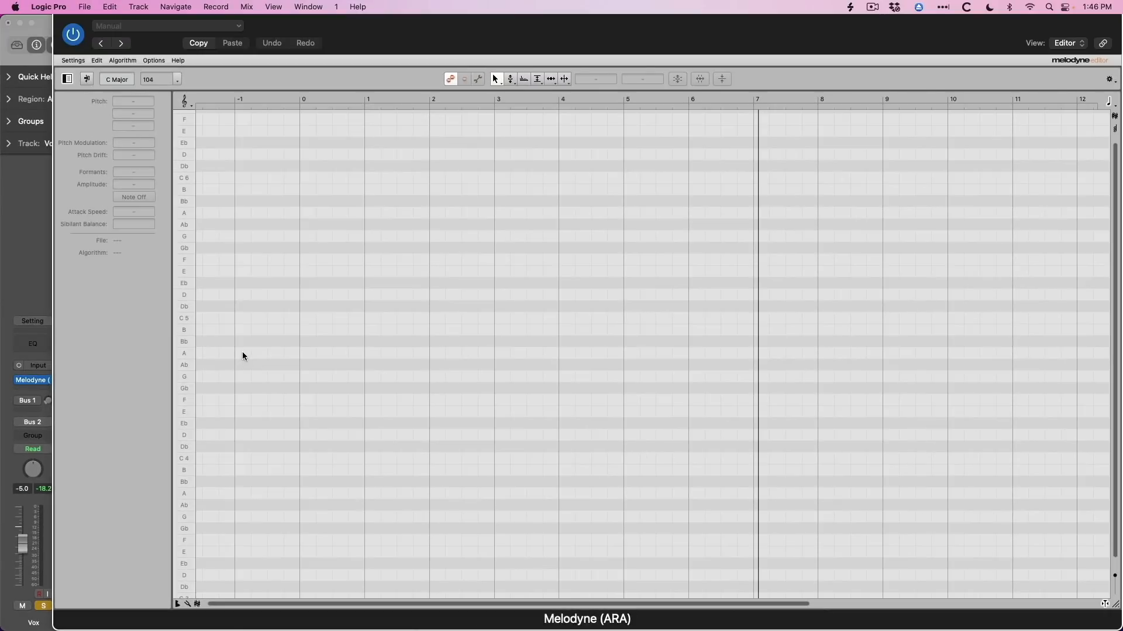
Play the Vox track and examine its detected notes in the Melodyne editor.
key(space)
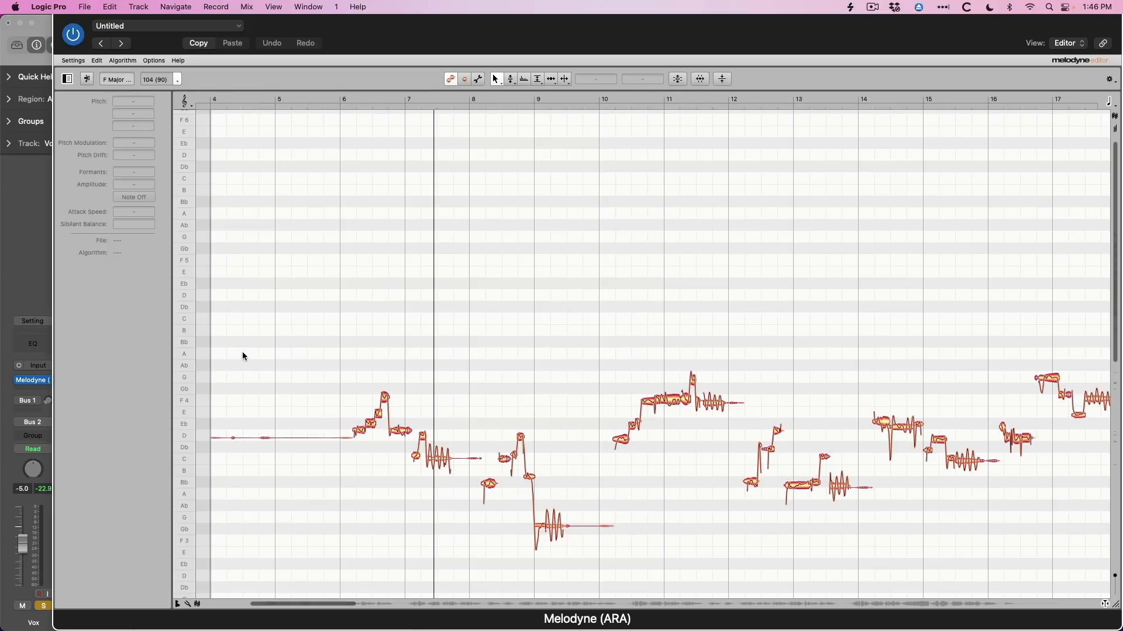
drag(524, 467, 499, 420)
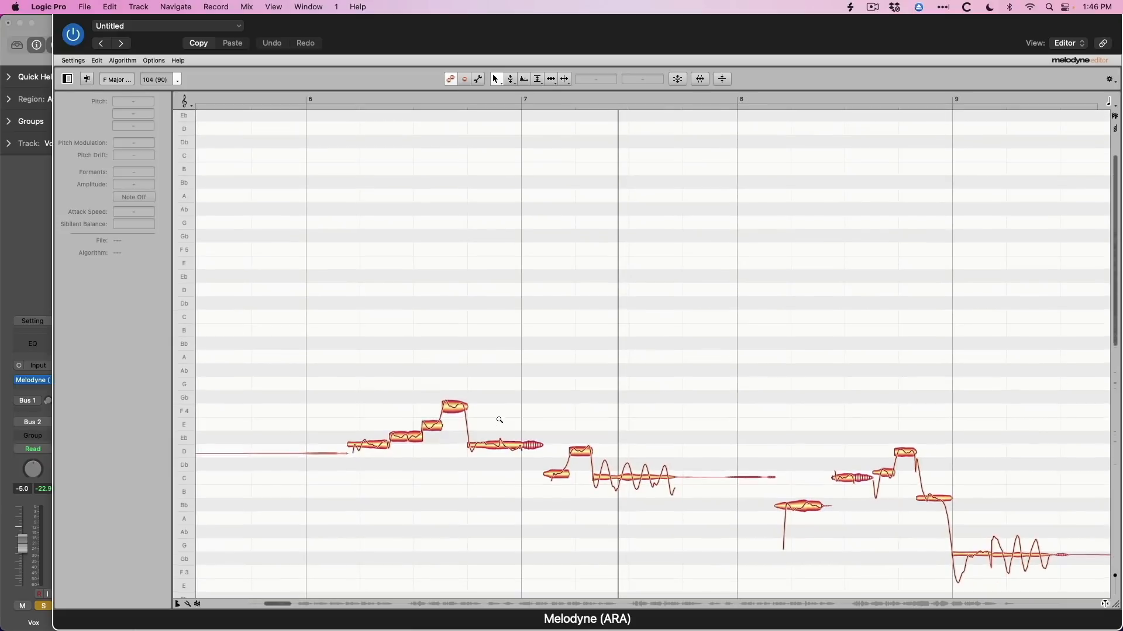
scroll(501, 426, down, 5)
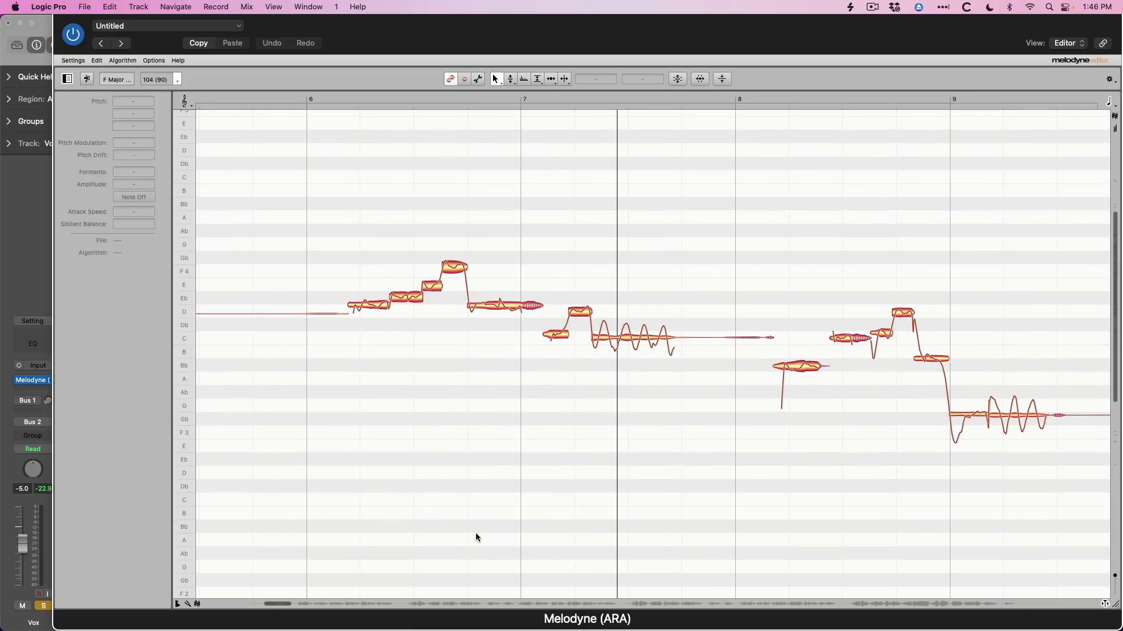
click(469, 604)
drag(501, 470, 446, 491)
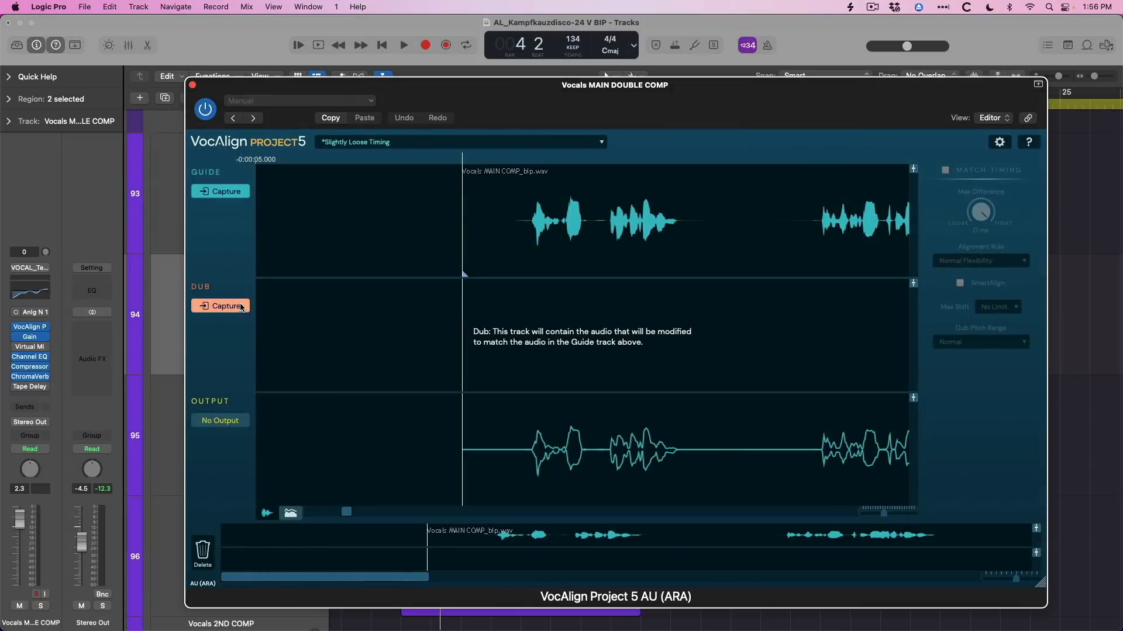
Capture the Vocals MAIN DOUBLE COMP audio as the dub in VocAlign Project 5 and play the aligned output.
click(236, 307)
key(space)
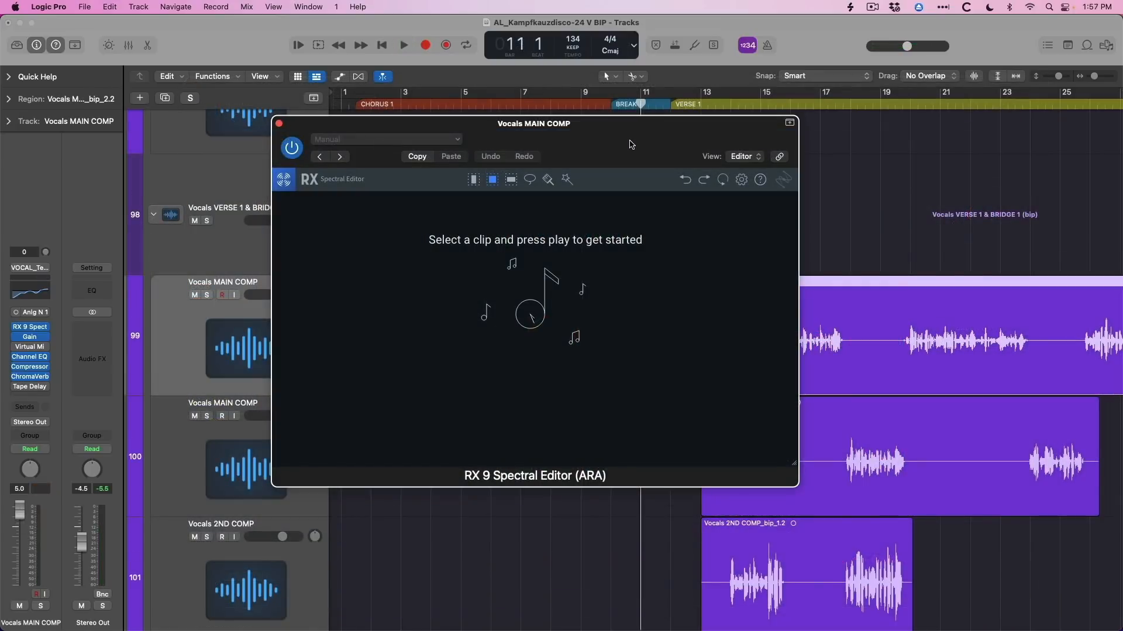
key(space)
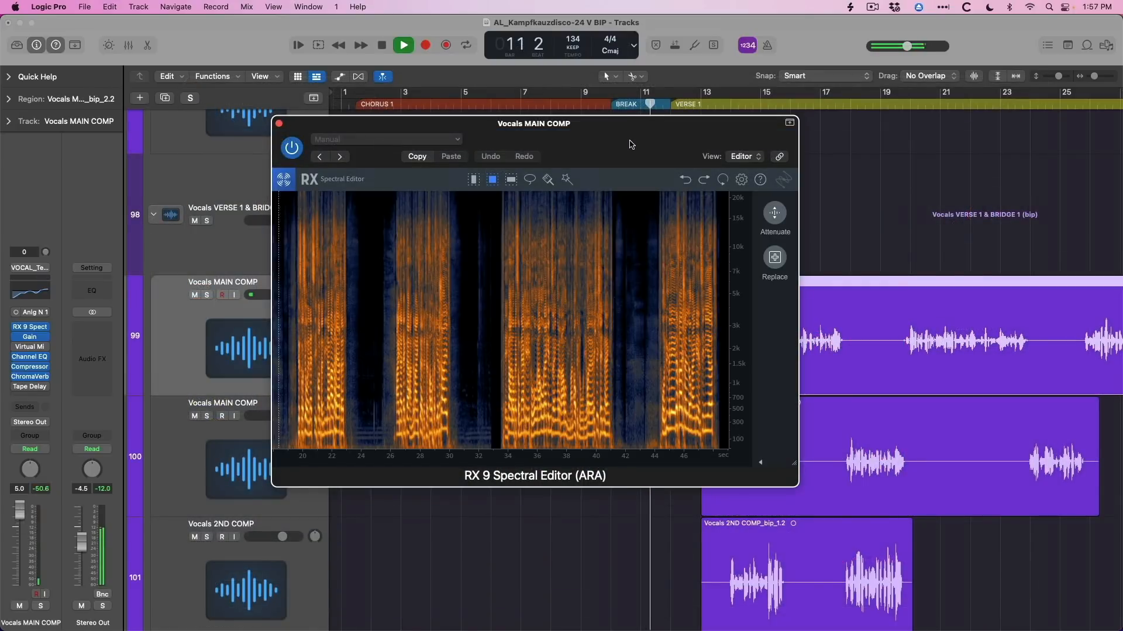
Stop playback, then reposition and enlarge the RX 9 Spectral Editor window of the Vocals MAIN COMP track.
key(space)
drag(630, 144, 446, 82)
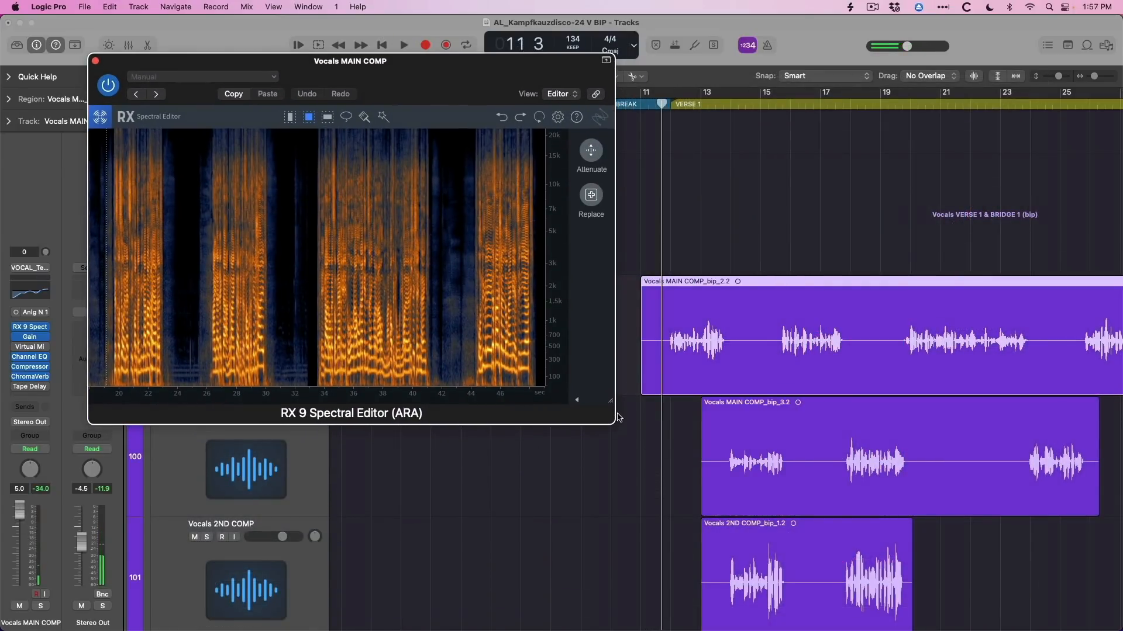
drag(610, 403, 1003, 630)
scroll(157, 418, up, 10)
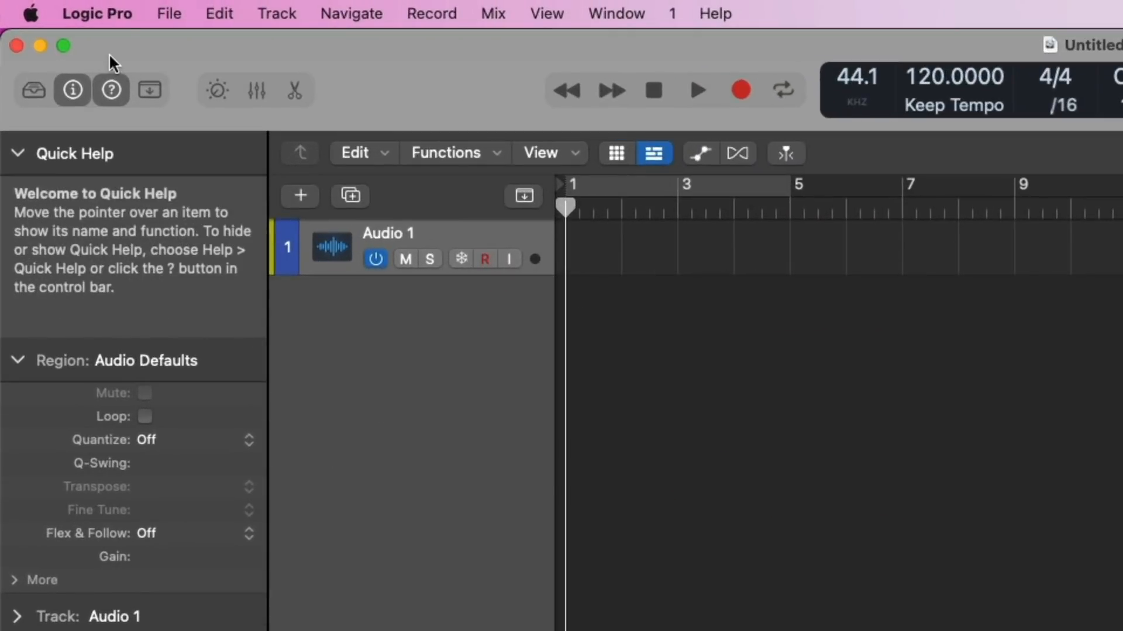
Open the Tracks display preferences and review the track, region and marker color settings.
click(56, 7)
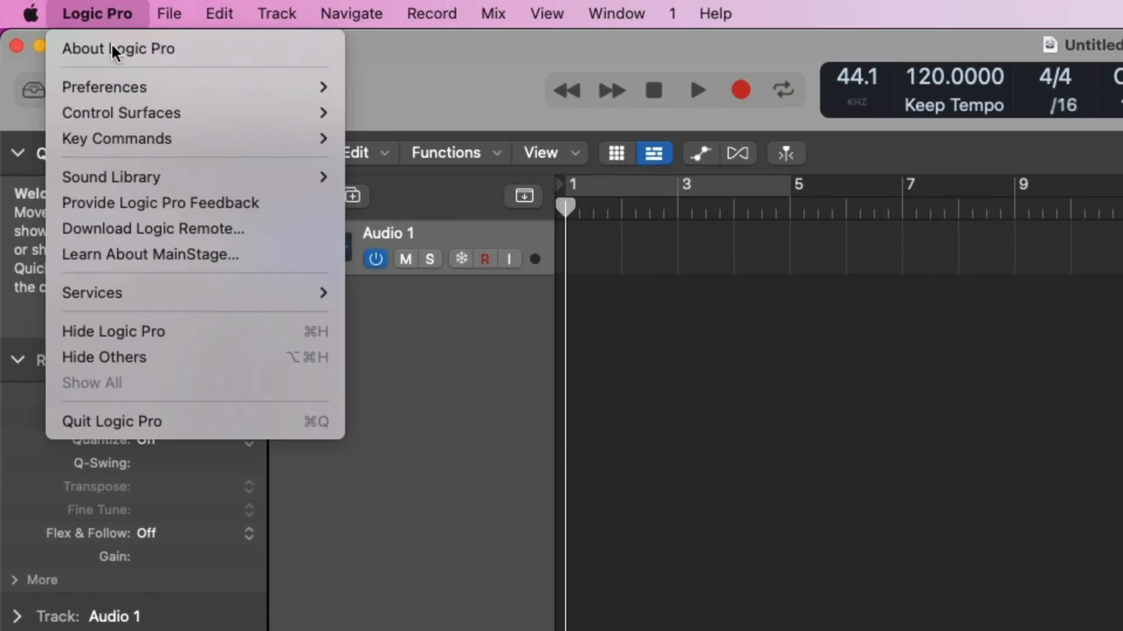
mouse_move(158, 82)
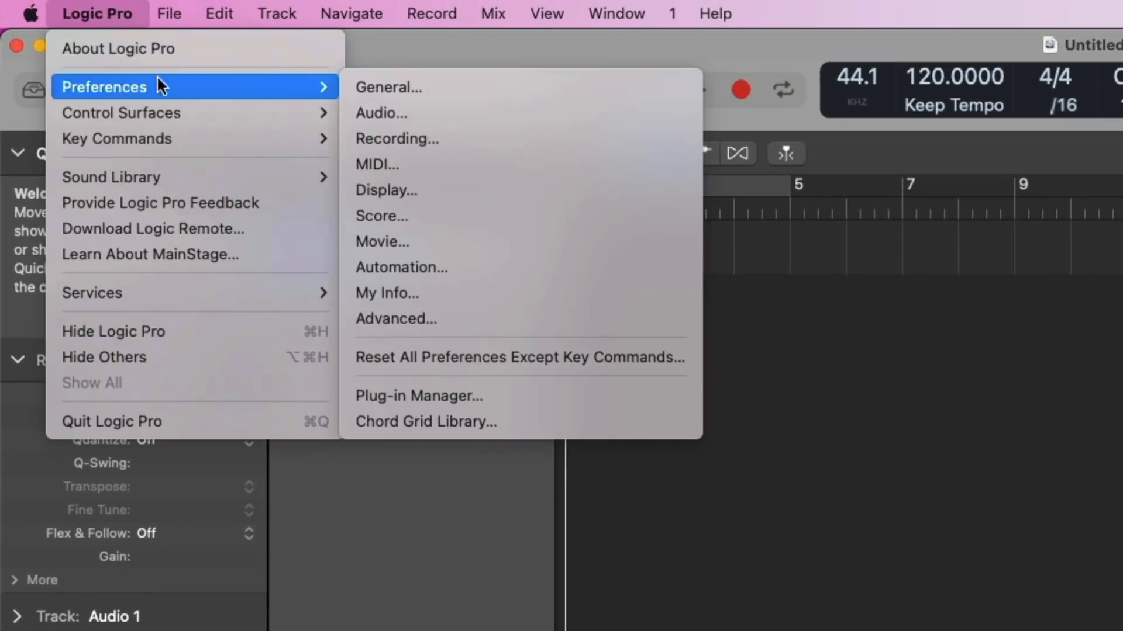
click(405, 188)
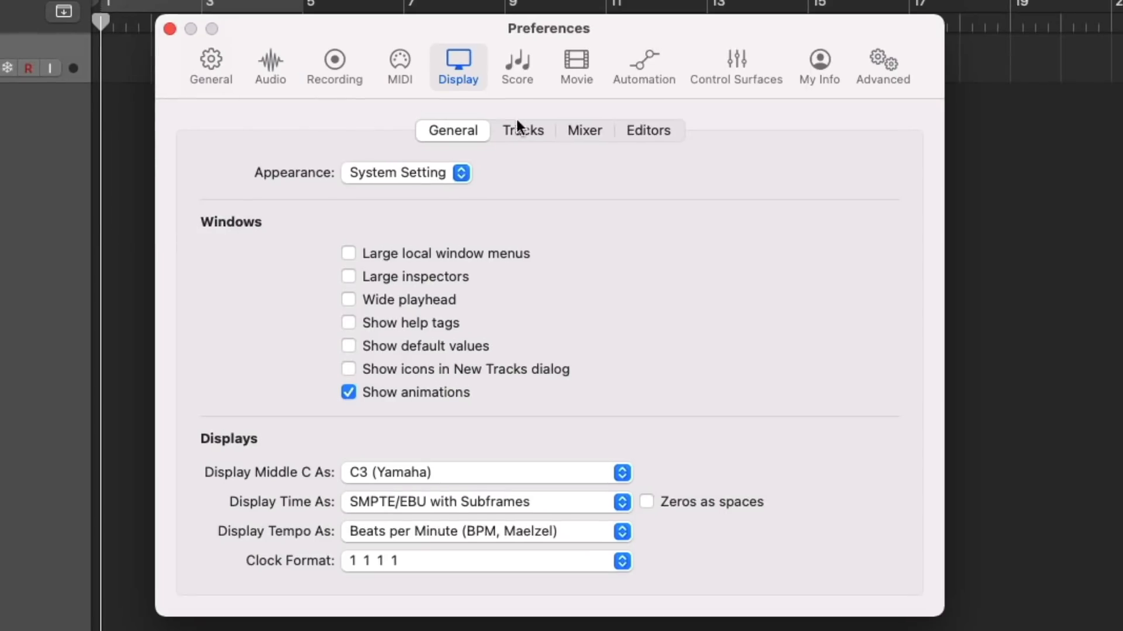
click(526, 130)
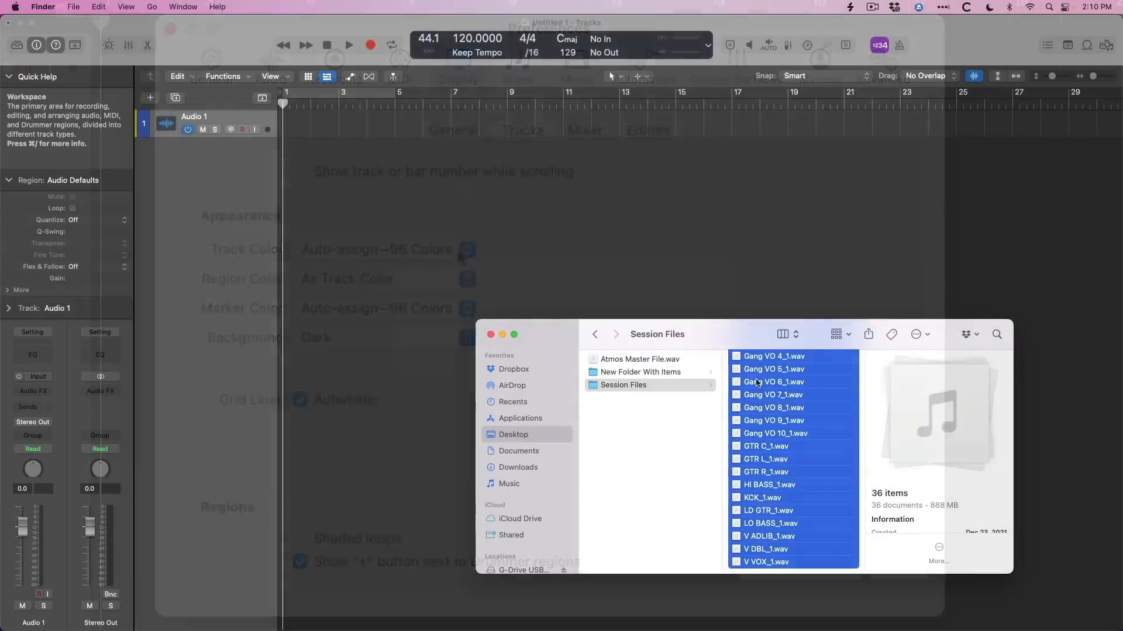
Import the selected Session Files audio onto new tracks and delete the empty Audio 1 track.
drag(770, 382, 316, 240)
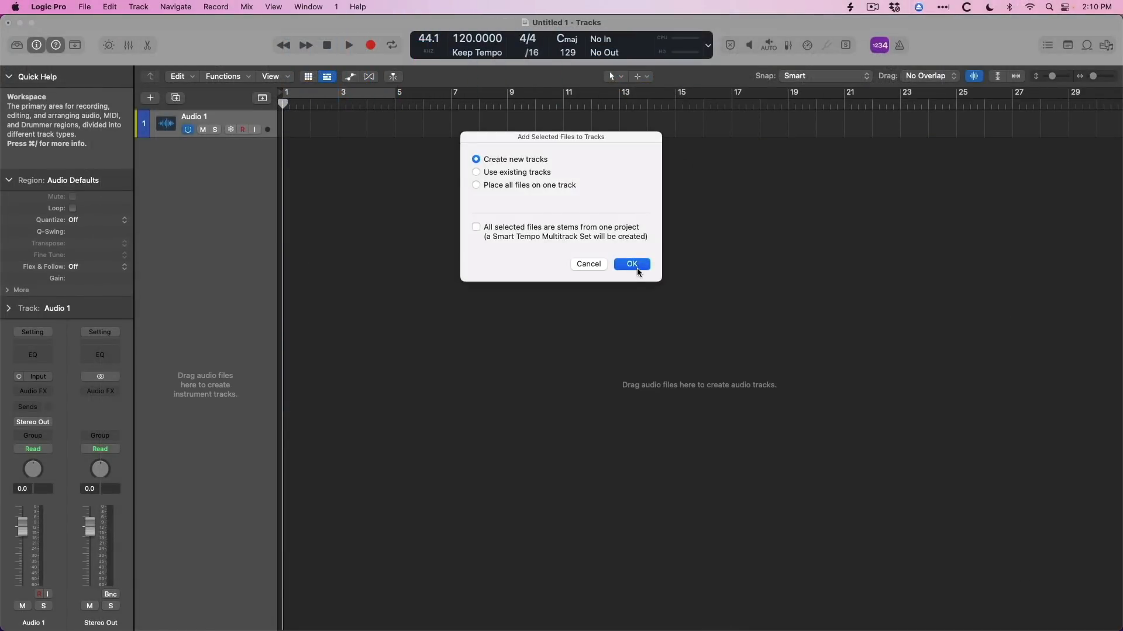
click(637, 269)
key(super+BackSpace)
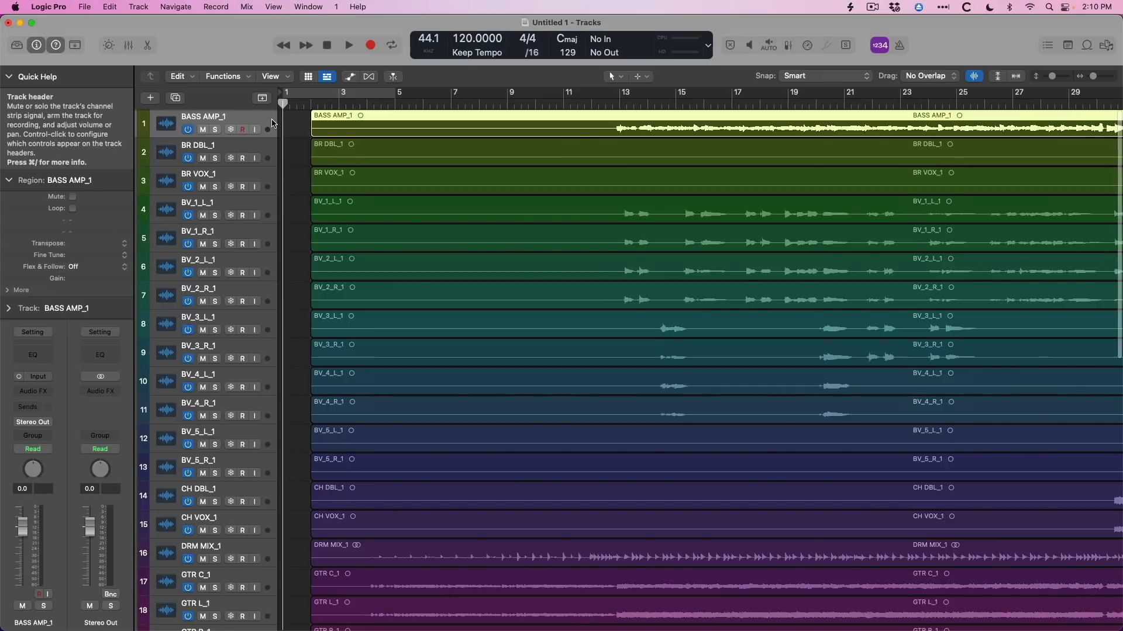
Examine the waveforms of the imported tracks up close, from the backing vocals down to the guitar tracks.
key(super+Left)
key(super+Left)
key(super+Left)
key(super+Left)
key(super+Up)
key(super+Up)
key(super+Up)
key(super+Up)
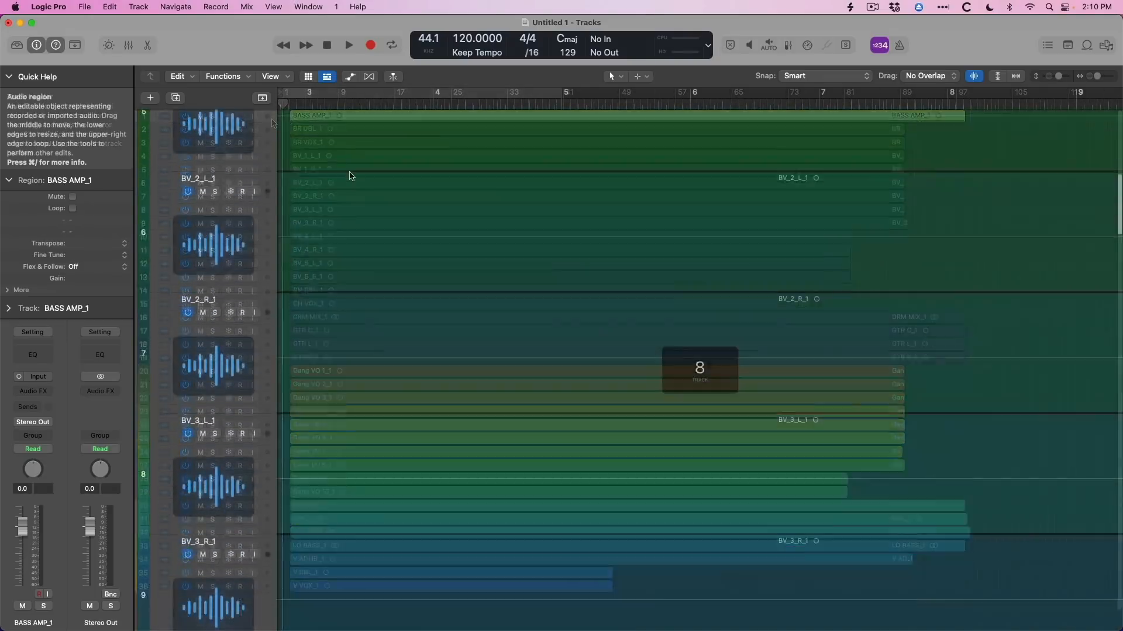
key(super+Right)
key(super+Right)
key(super+Right)
key(super+Right)
key(super+Right)
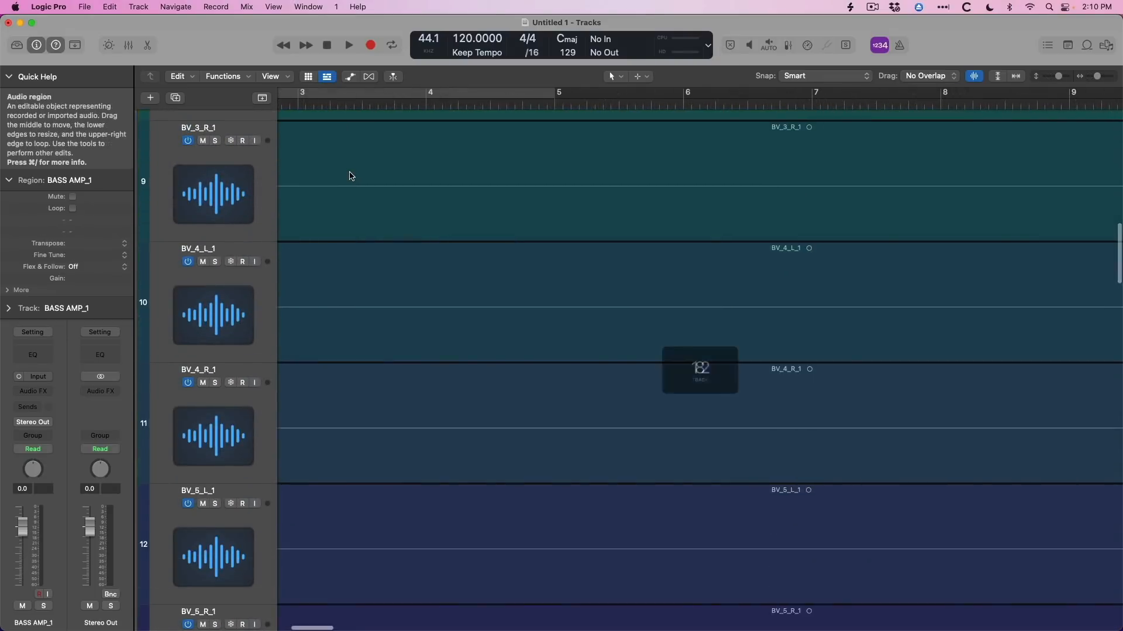
scroll(351, 176, right, 5)
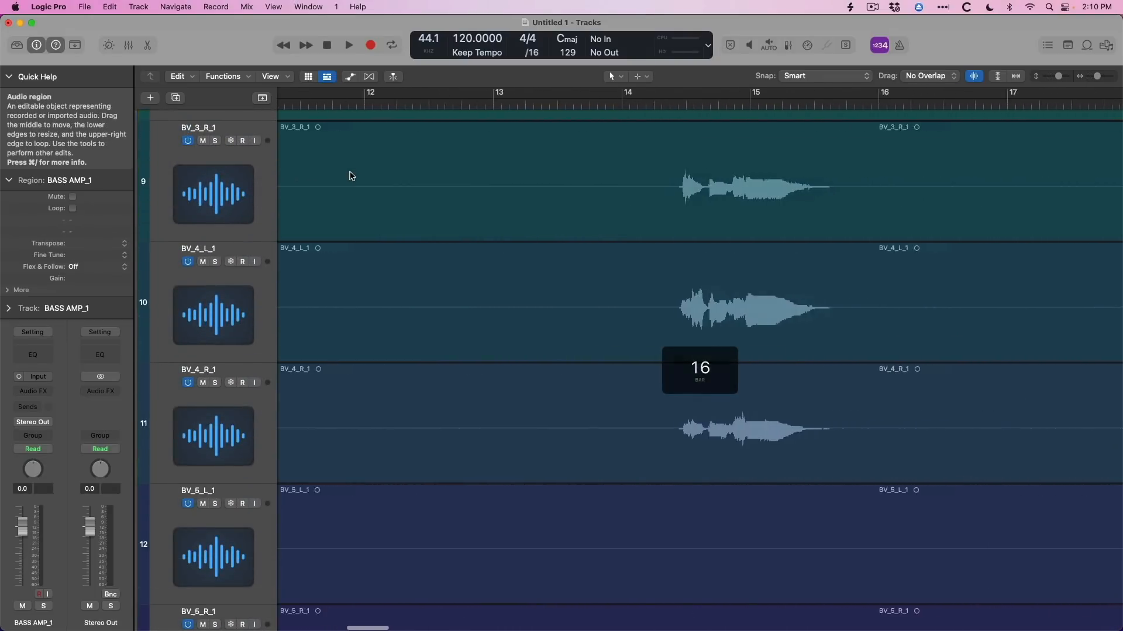
scroll(351, 175, down, 10)
scroll(352, 172, down, 5)
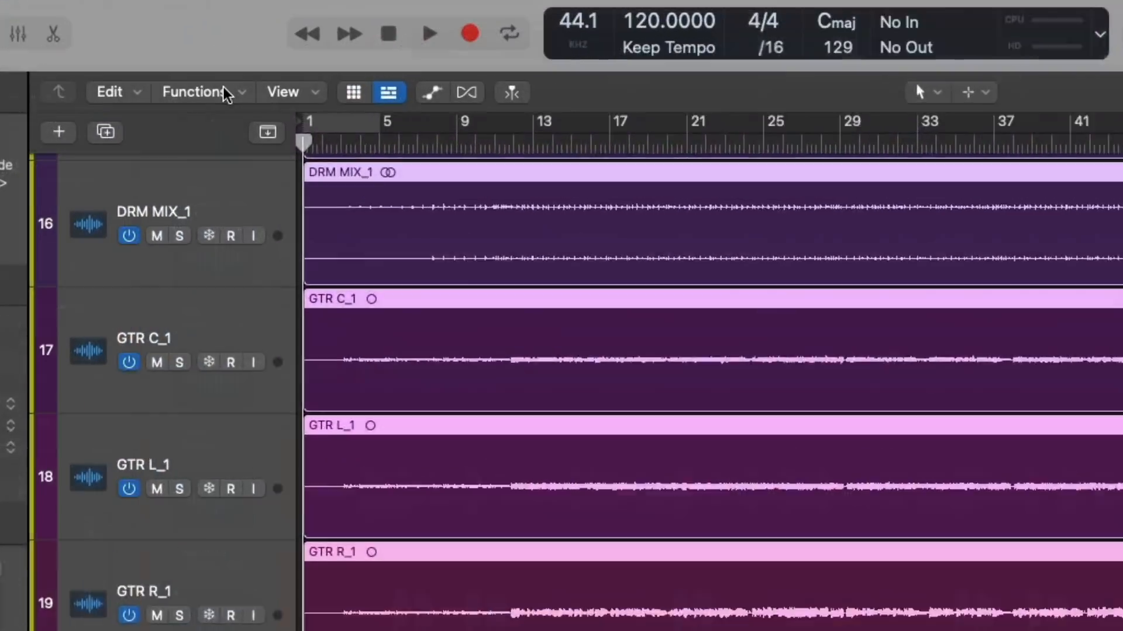
Normalize the gain of all imported regions as Individual Regions to a Peak level of -12 dB, and check the GTR C_1 region's gain.
click(224, 93)
click(255, 459)
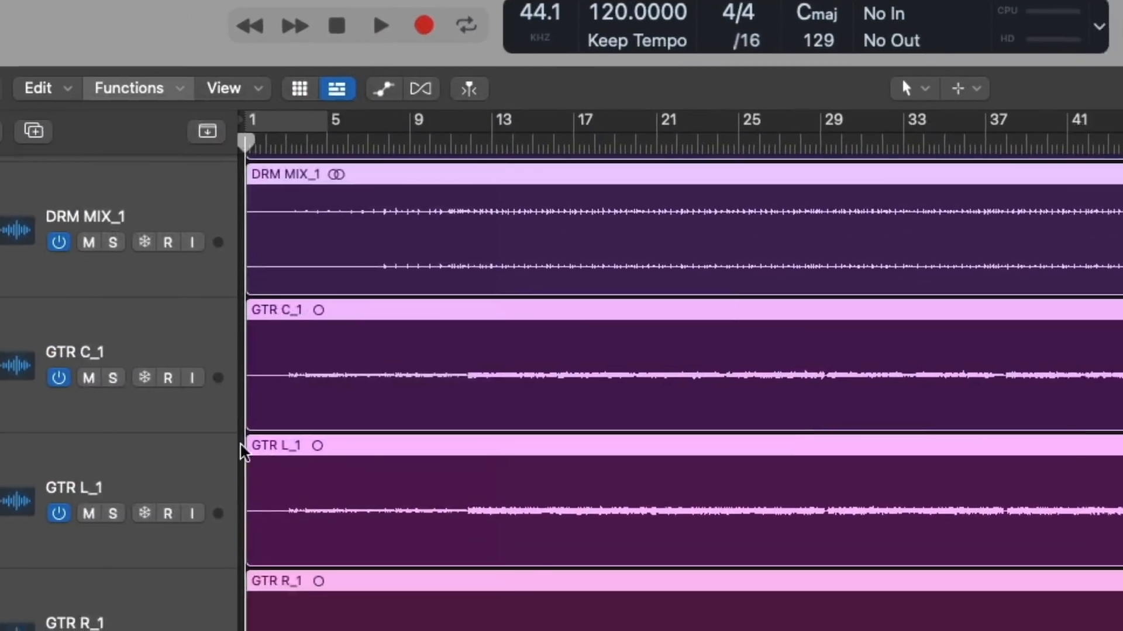
click(637, 244)
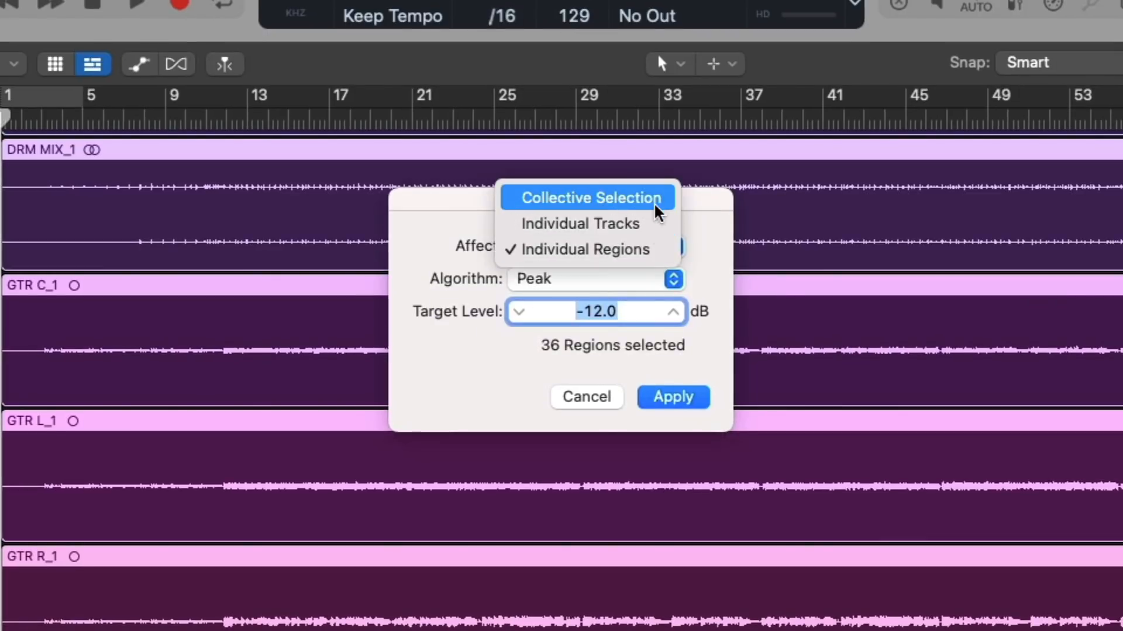
click(659, 251)
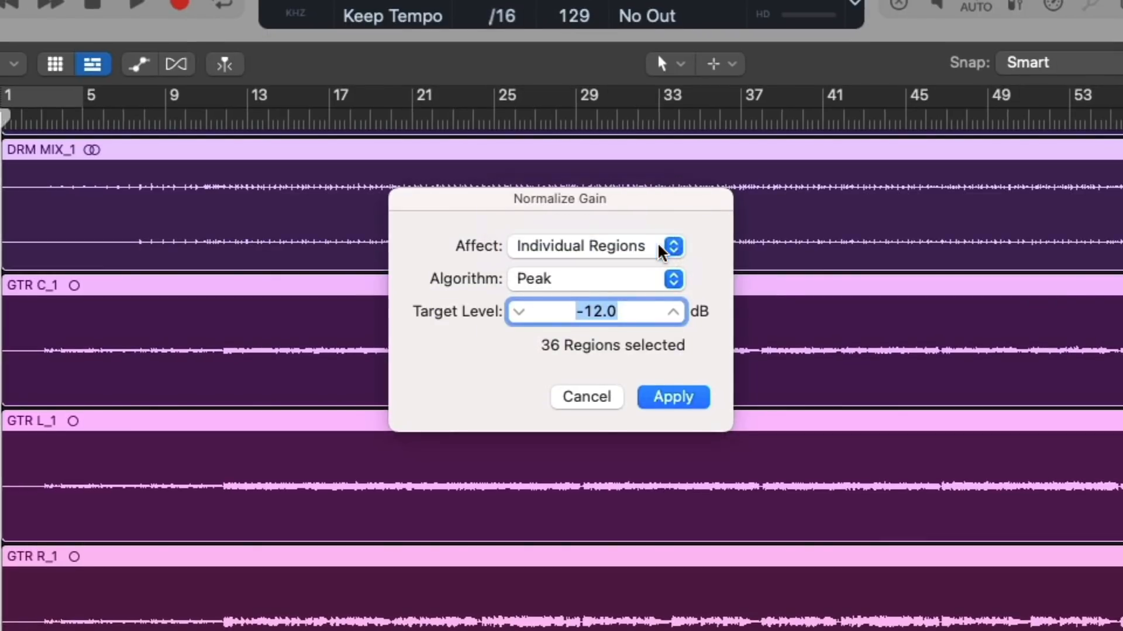
click(658, 279)
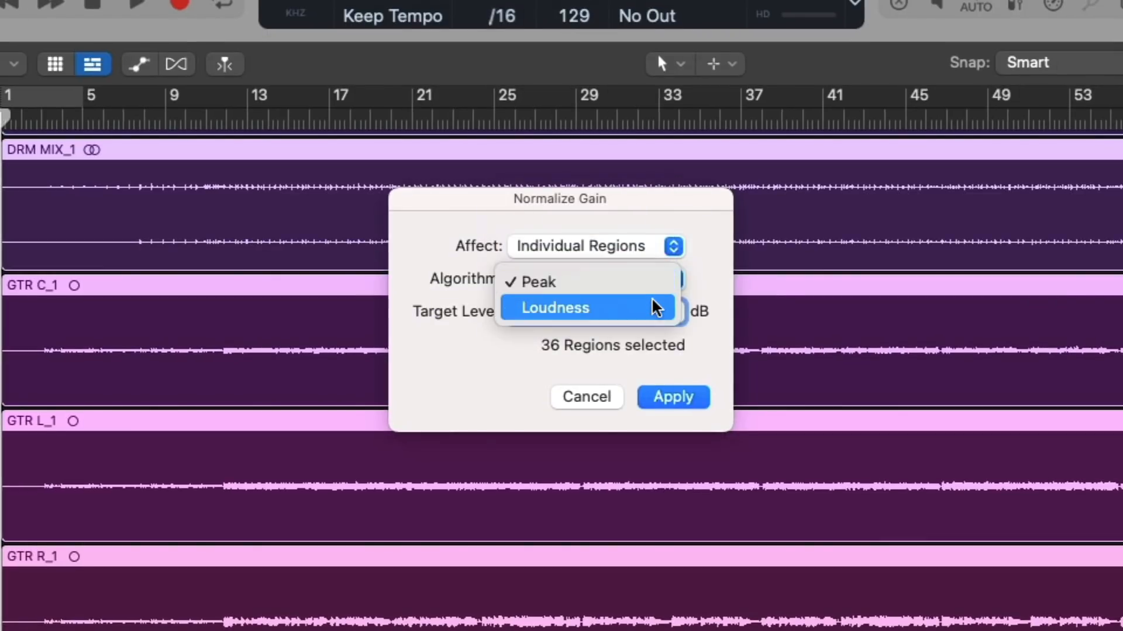
click(659, 287)
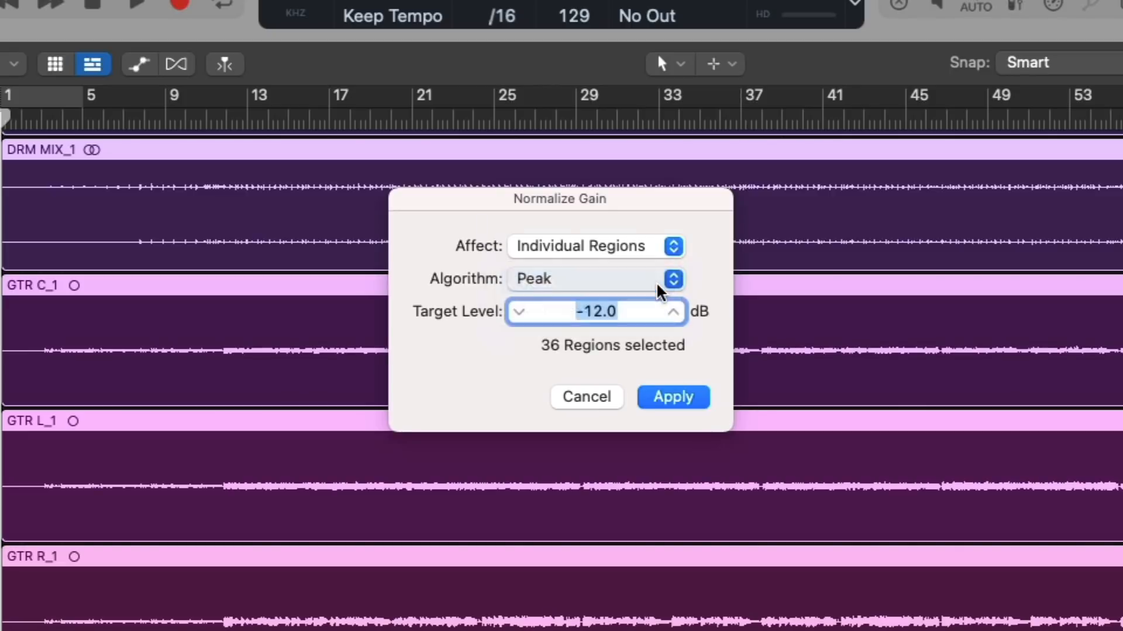
text(-12)
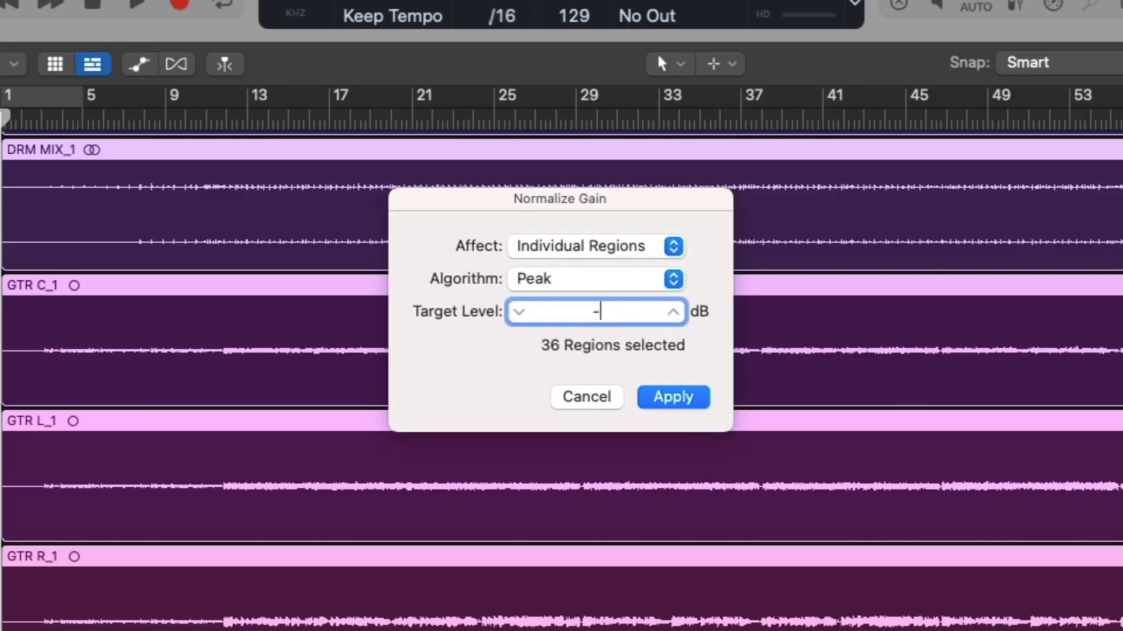
key(Tab)
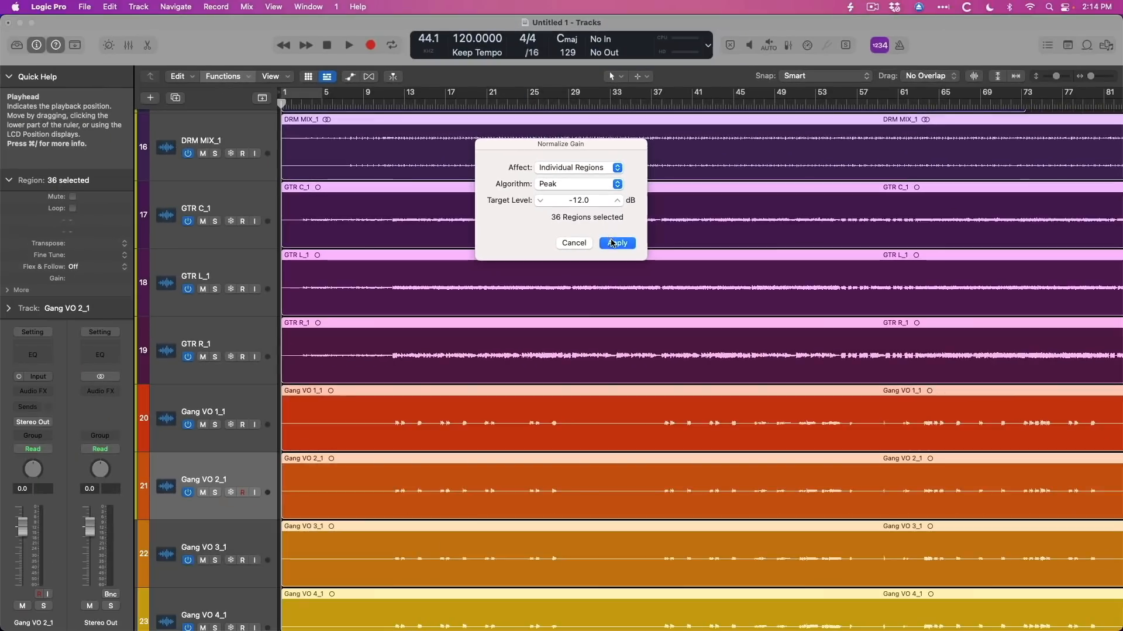
click(673, 397)
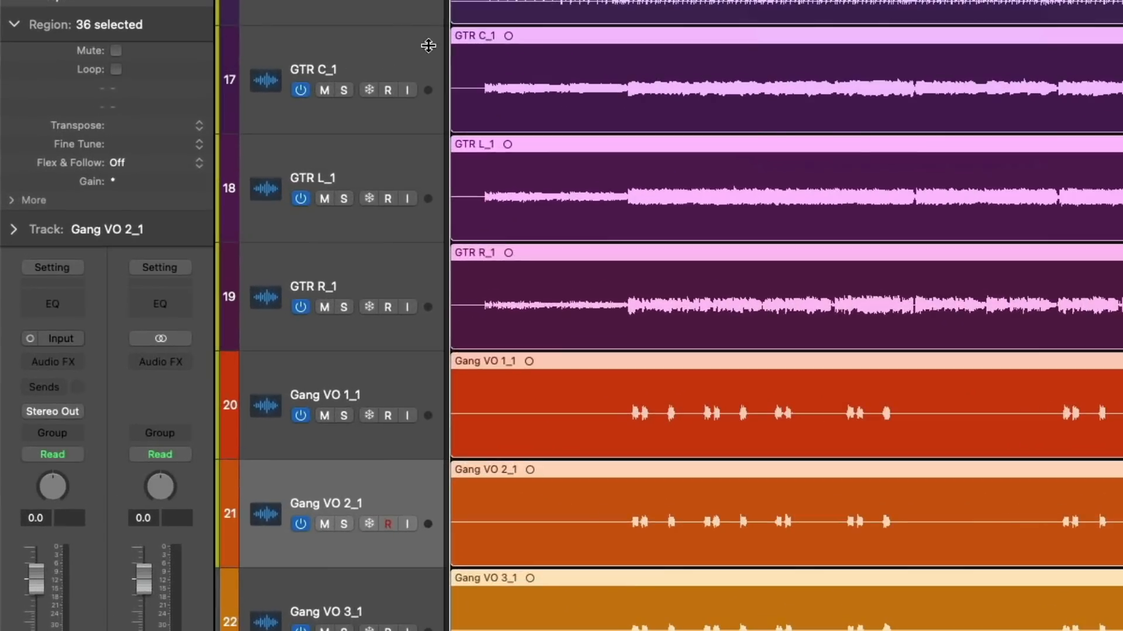
click(247, 195)
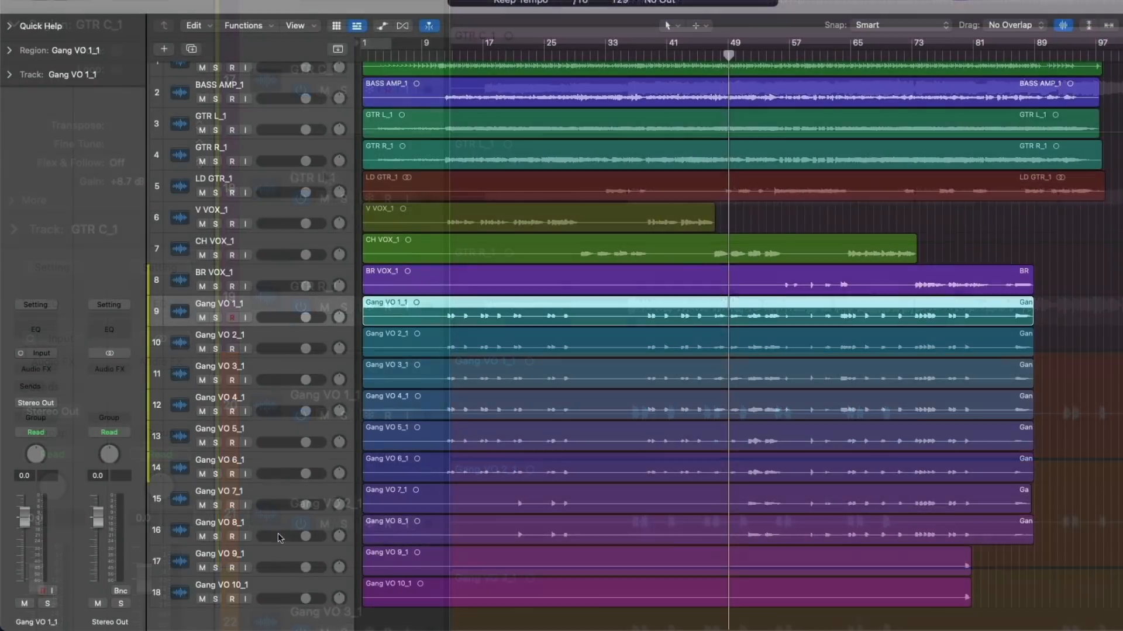
Group the Gang VO 1_1 to Gang VO 10_1 tracks into a summing stack and collapse it.
shift+click(276, 582)
key(super+shift+g)
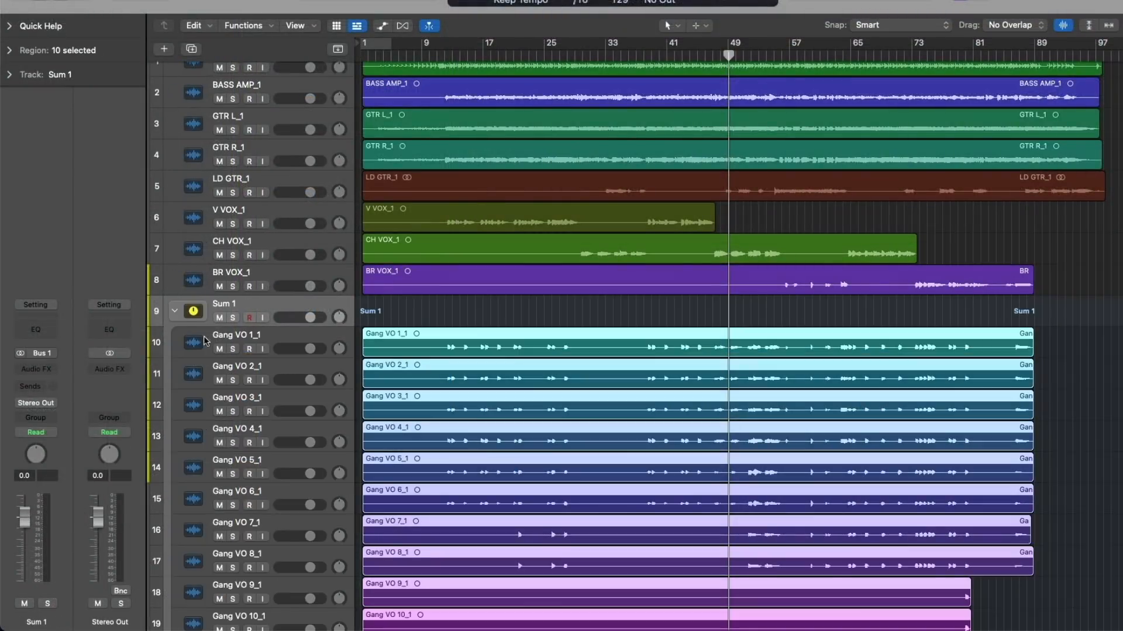
click(176, 310)
Group the V VOX_1, CH VOX_1 and BR VOX_1 tracks into a summing stack and collapse it.
click(181, 285)
shift+click(184, 225)
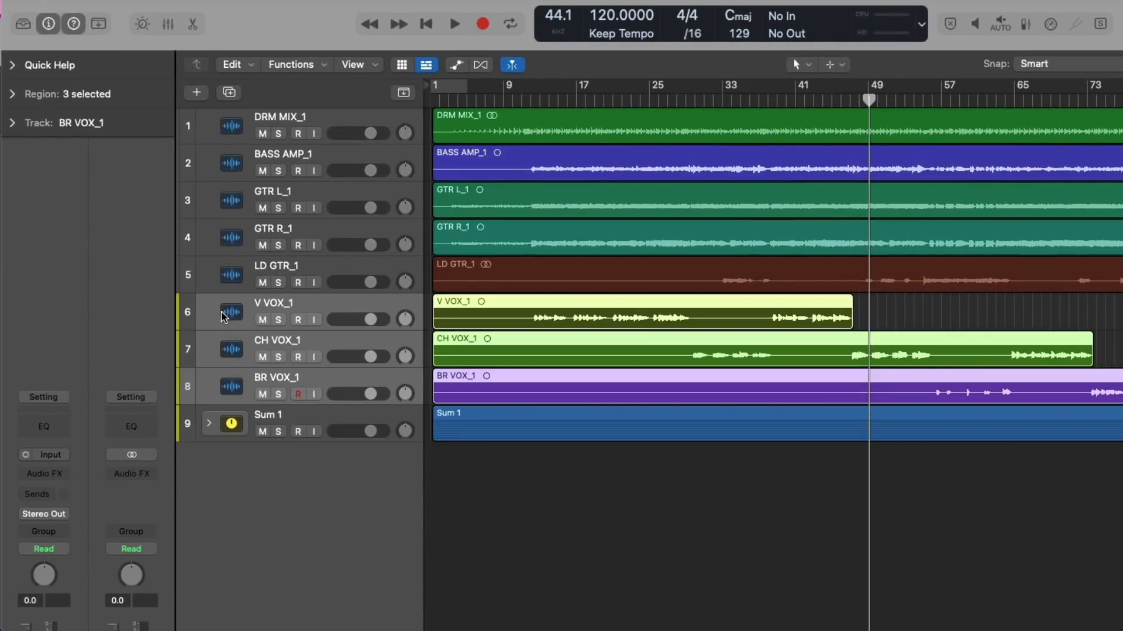
key(super+shift+g)
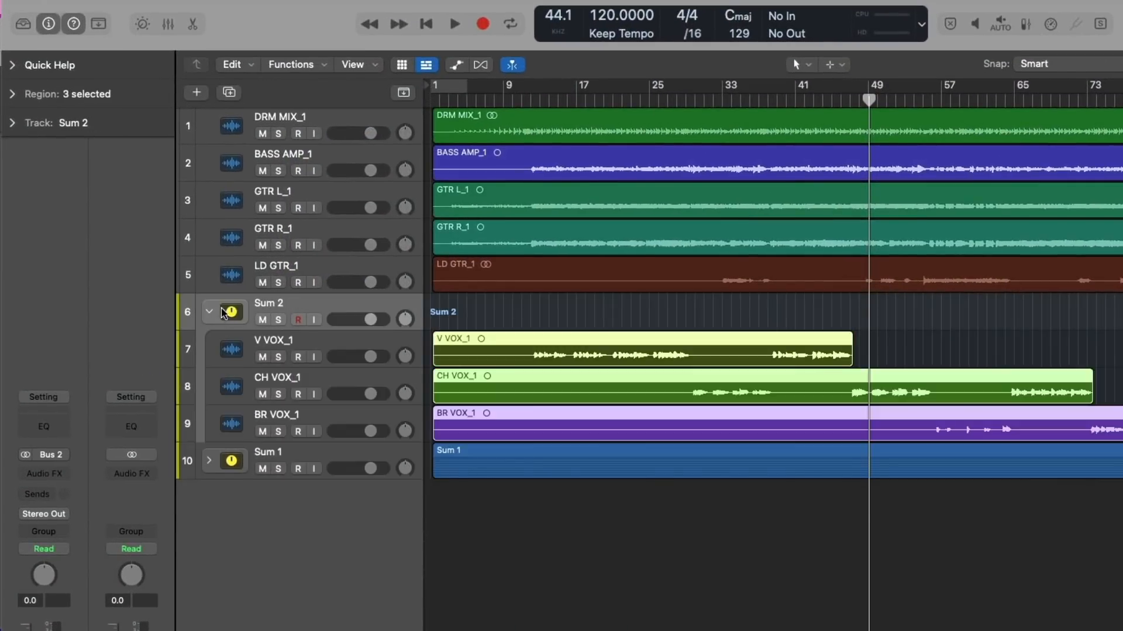
click(208, 311)
Group the GTR L_1, GTR R_1 and LD GTR_1 tracks into a summing stack and collapse it.
click(222, 275)
shift+click(221, 209)
key(super+shift+g)
click(209, 199)
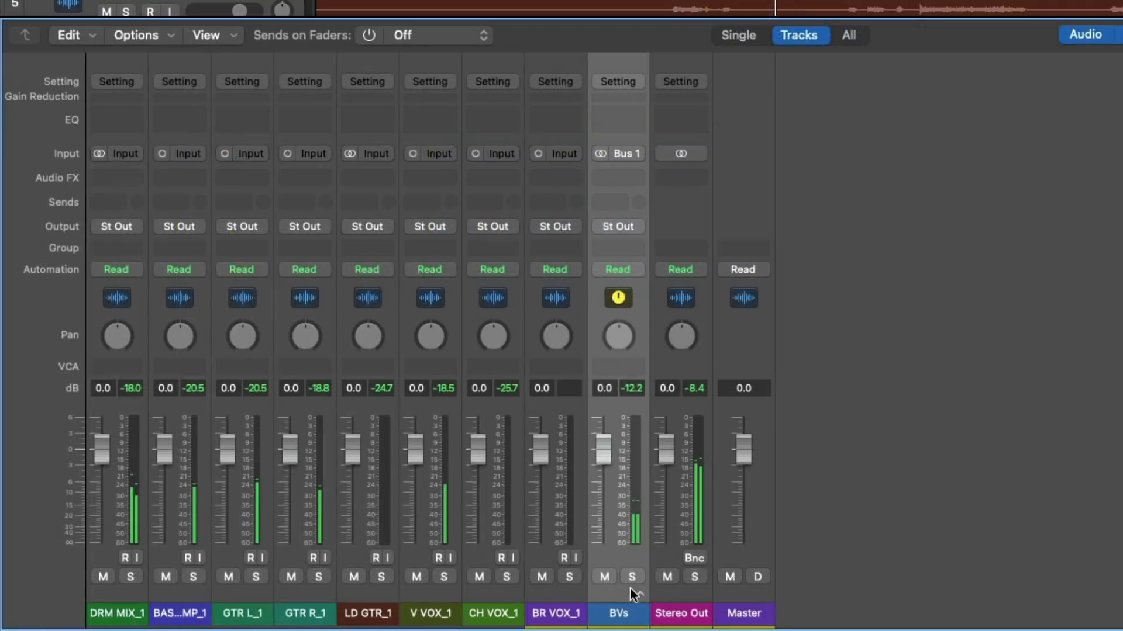
Add a Channel EQ with a low cut at about 169 Hz to the BVs stack and lower the stack's fader.
click(640, 593)
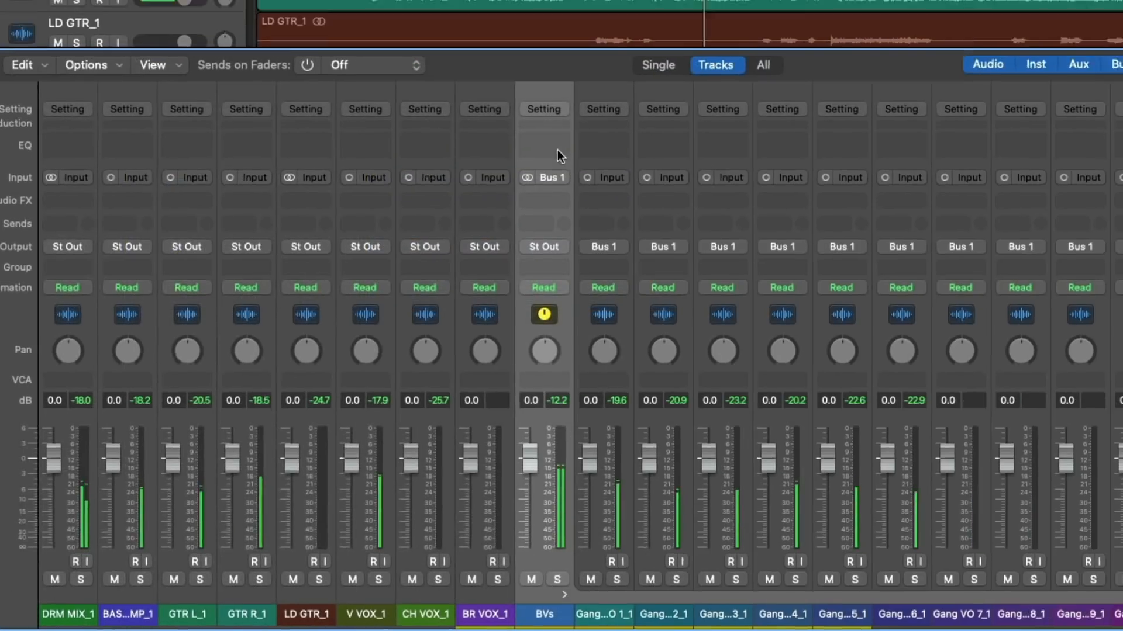
double_click(618, 120)
drag(130, 312, 139, 235)
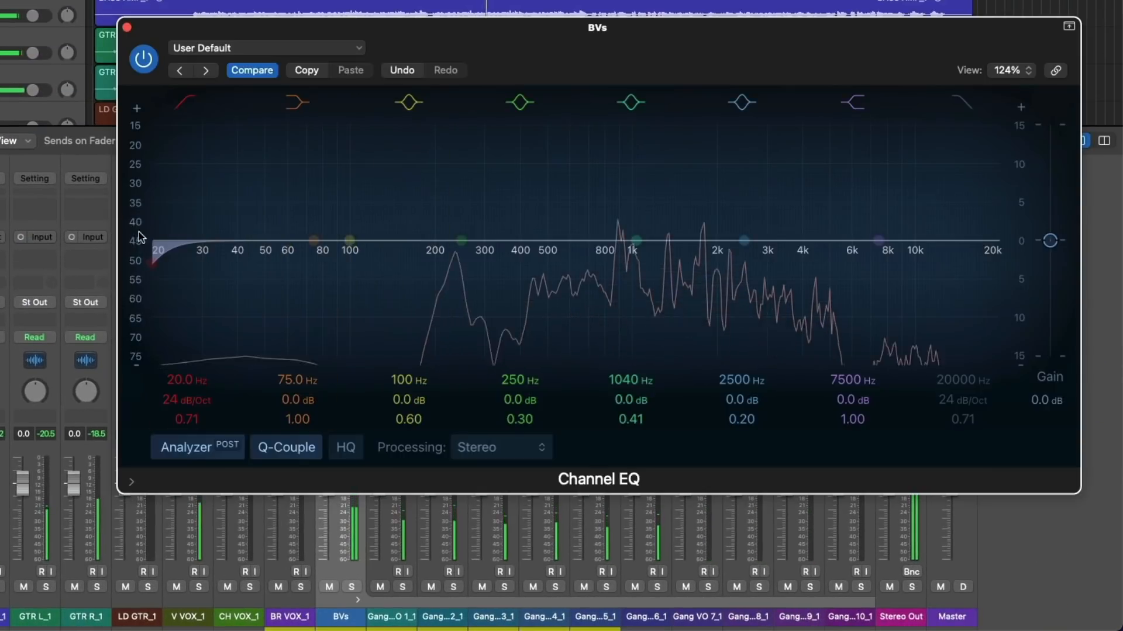
drag(176, 379, 175, 344)
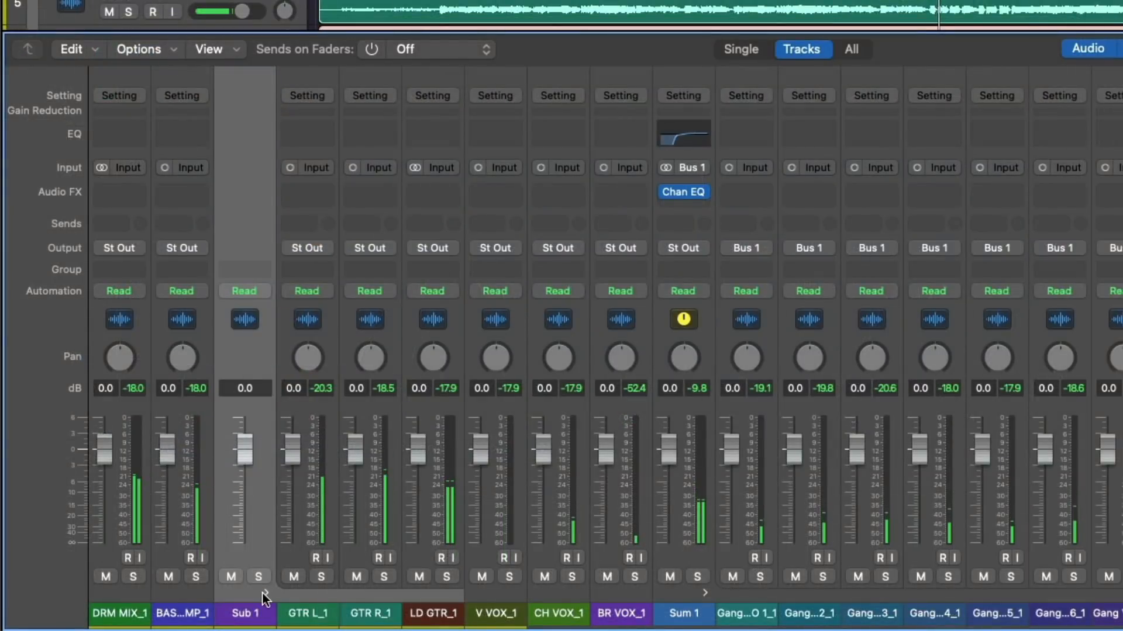
mouse_move(245, 450)
mouse_down()
mouse_move(238, 509)
mouse_move(244, 458)
mouse_up()
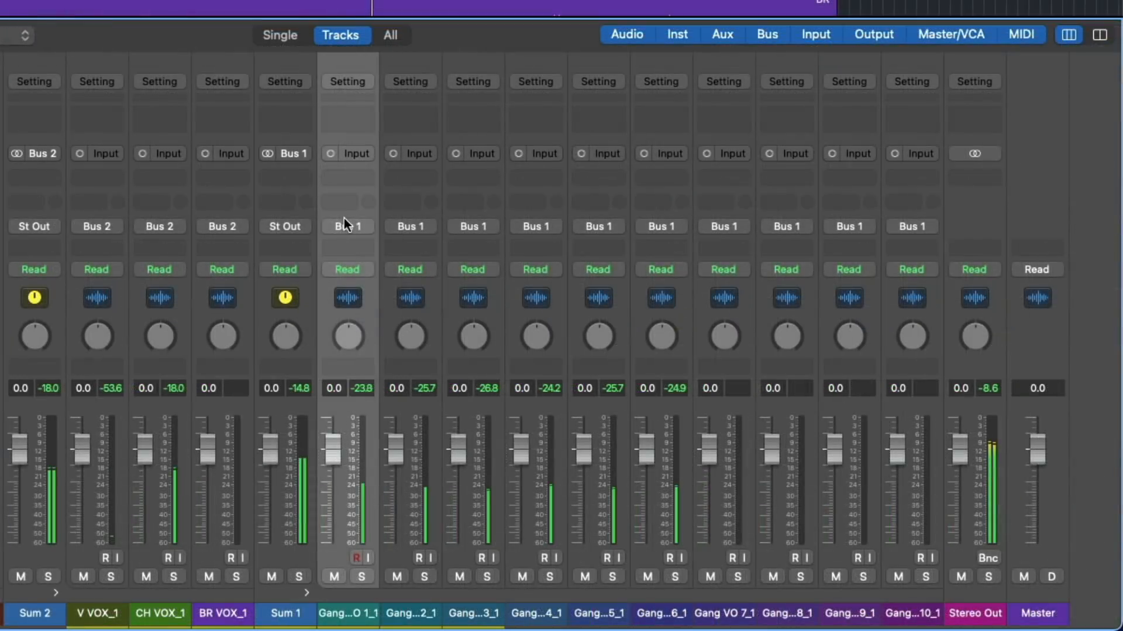
Create a new VCA for the ten Gang VO channel strips and lower the VCA's fader.
shift+click(915, 622)
click(420, 369)
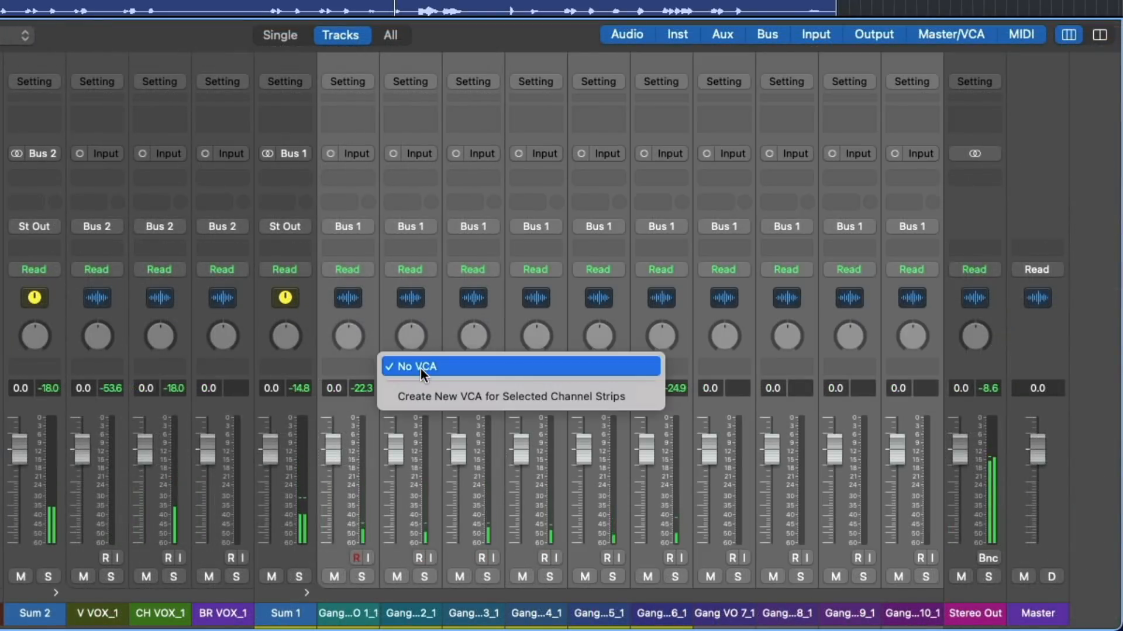
click(422, 391)
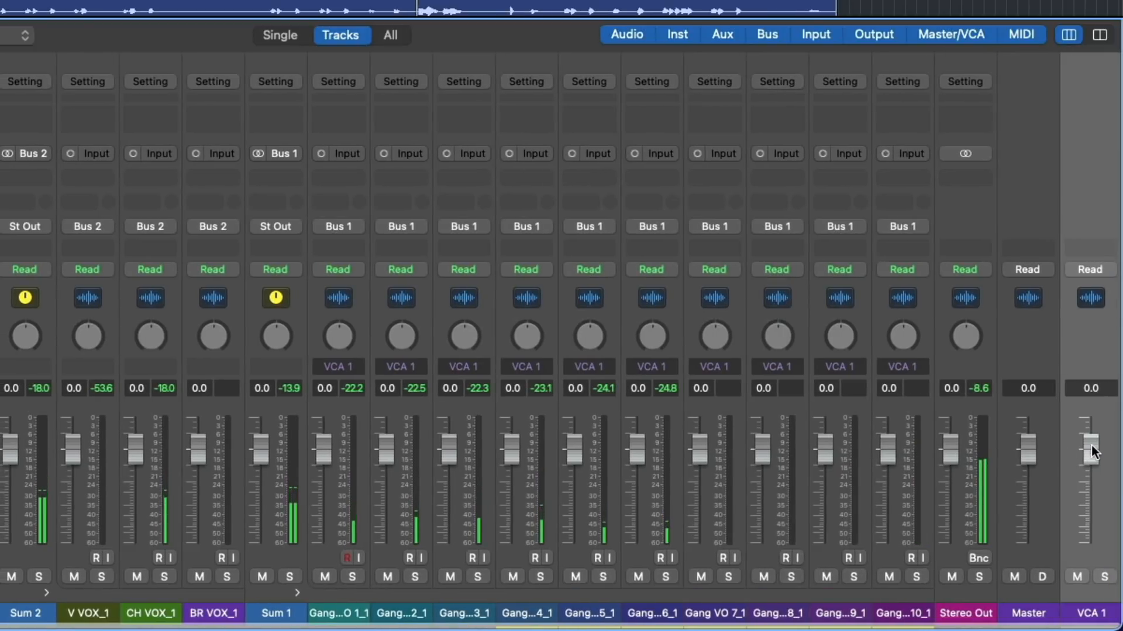
drag(1091, 445, 1091, 459)
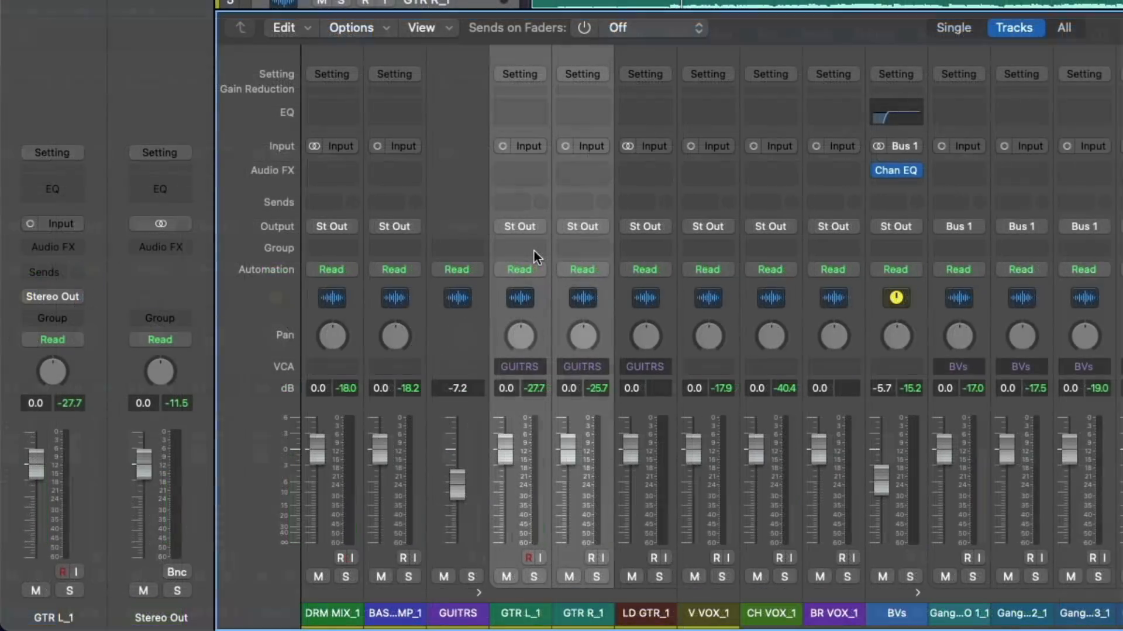
Assign the GTR L_1 and GTR R_1 channels to new Group 1 and name it AXES.
click(535, 249)
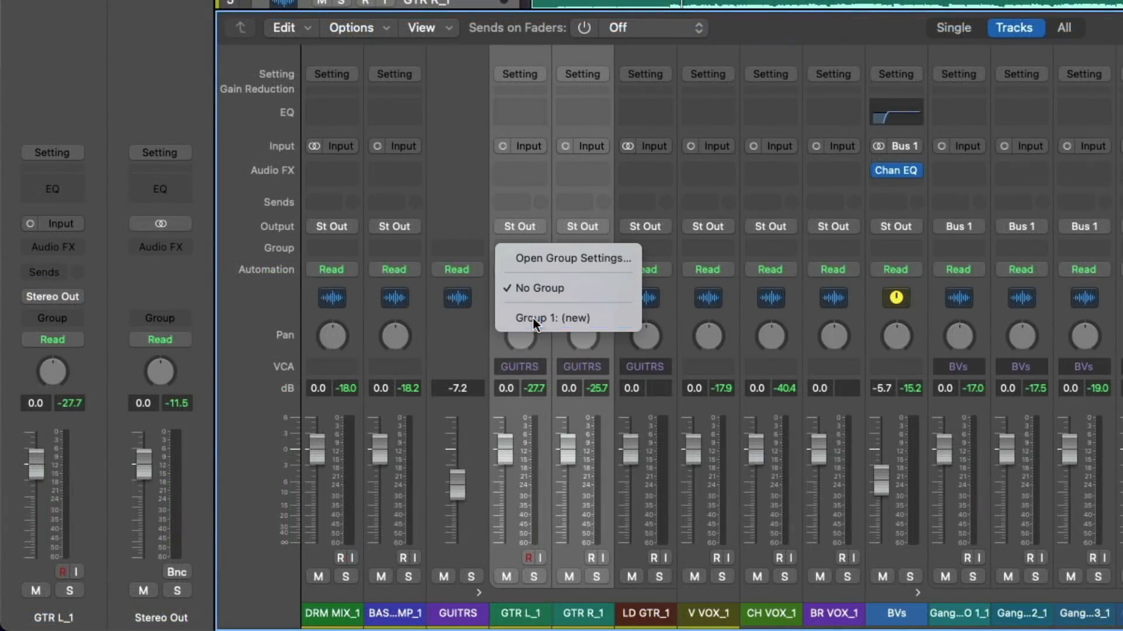
click(532, 319)
text(AXES)
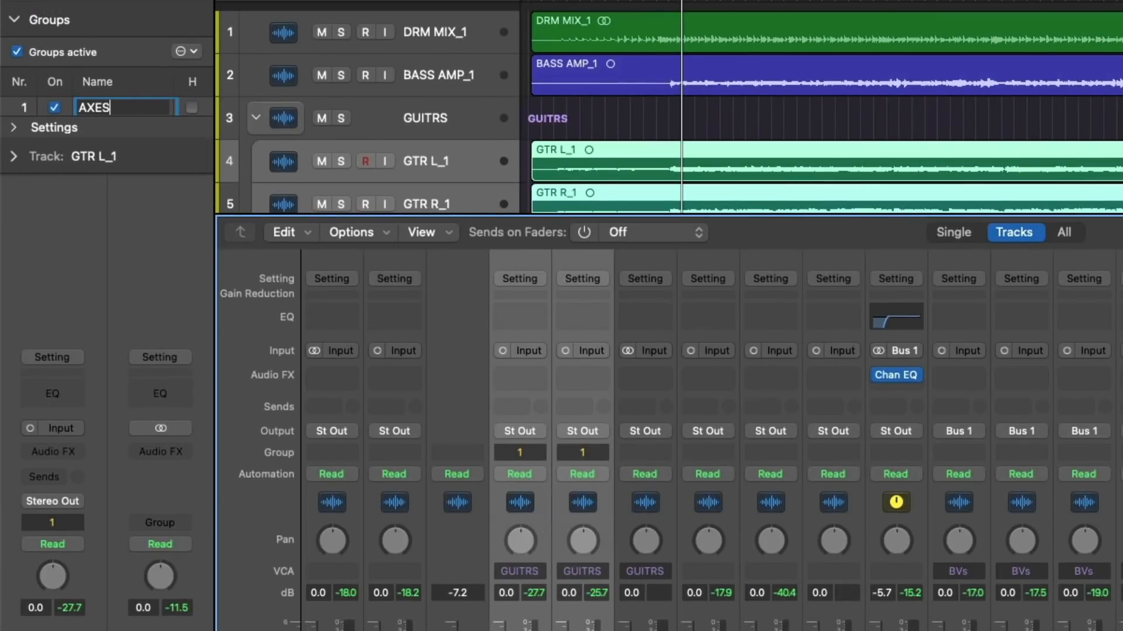
key(Return)
Link Solo and Send 1 instead of Mute in the AXES group, and lower the GTR L_1 fader to -2.6 dB.
click(14, 128)
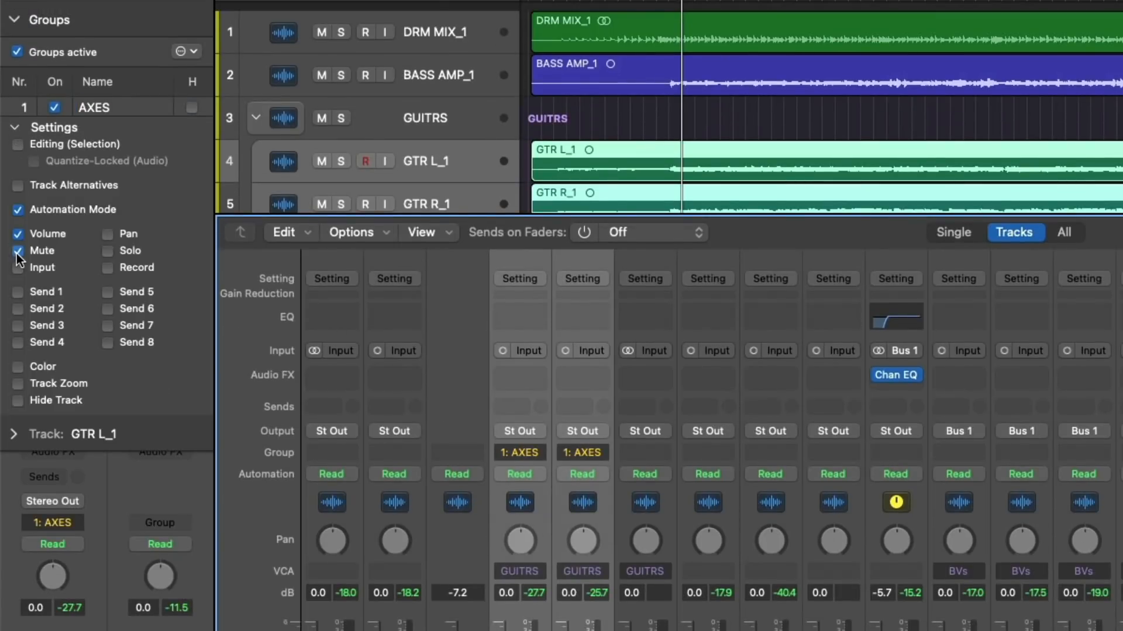
click(43, 293)
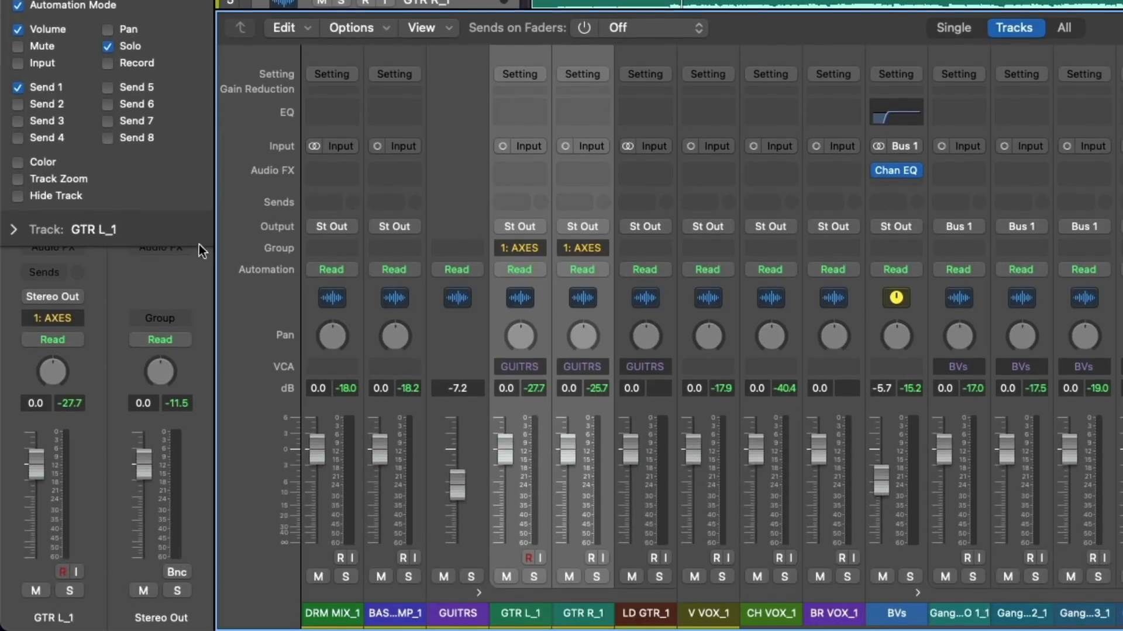
drag(505, 462, 505, 453)
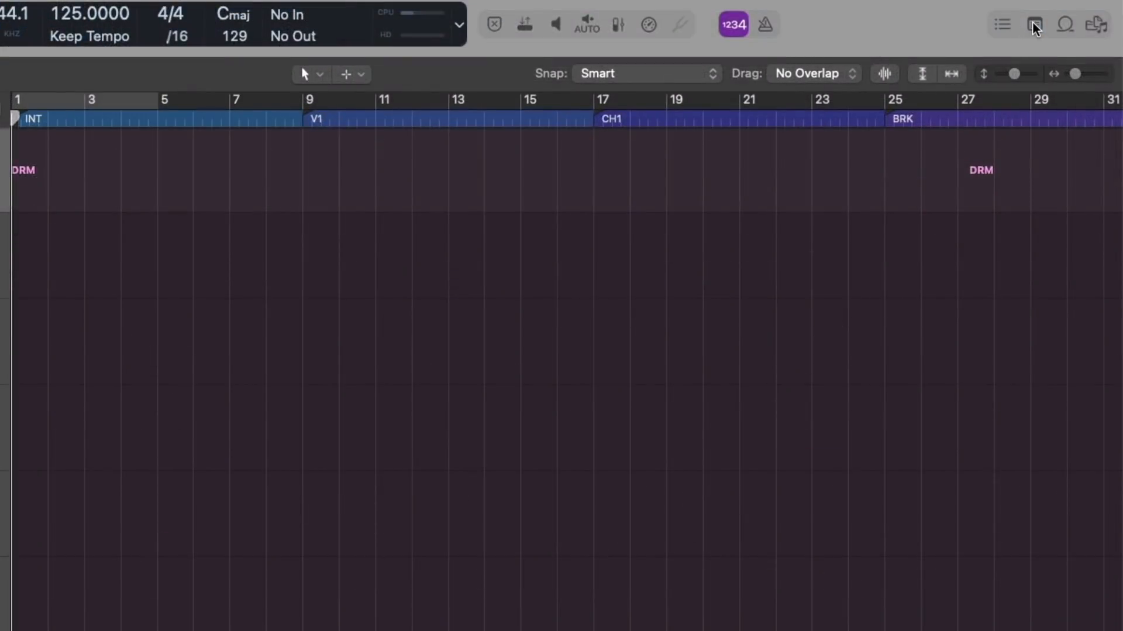
Edit the DRM track's note and add "Space Designer Is a convolution" beneath the line about the Dry and Wet sliders.
click(1033, 27)
scroll(859, 280, down, 10)
click(1065, 113)
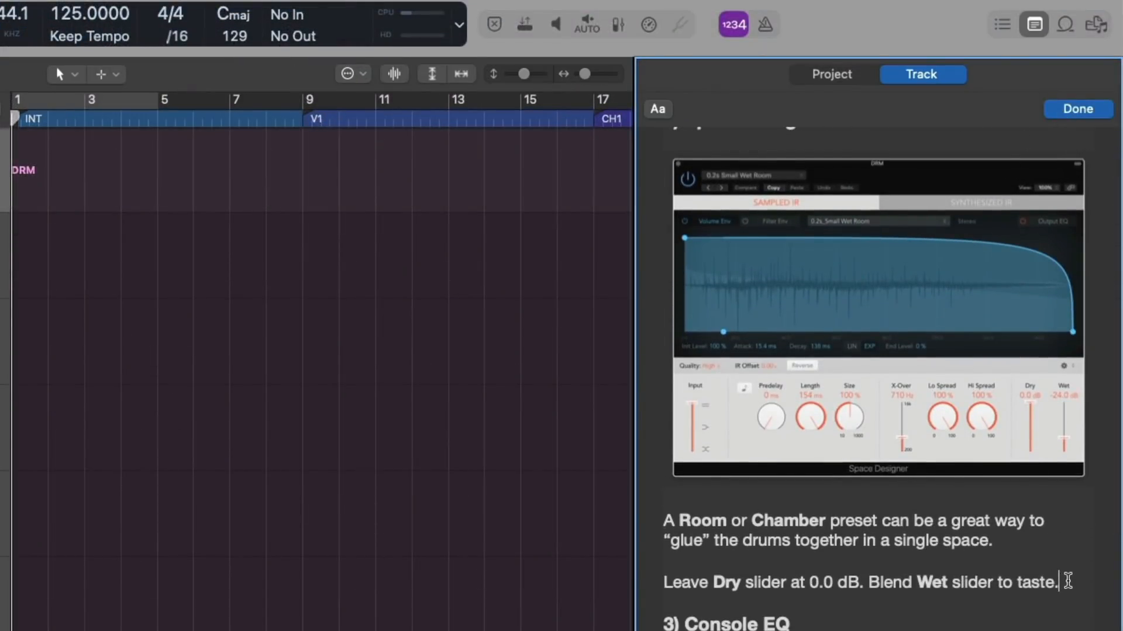
text(Space Designer Is a convolution)
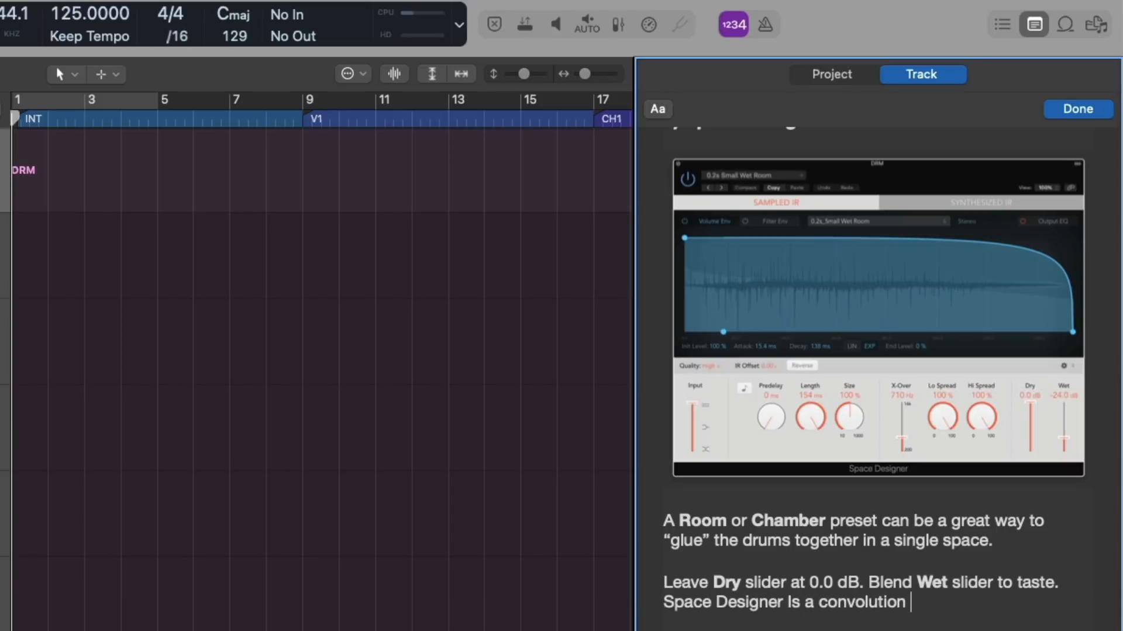
text(d)
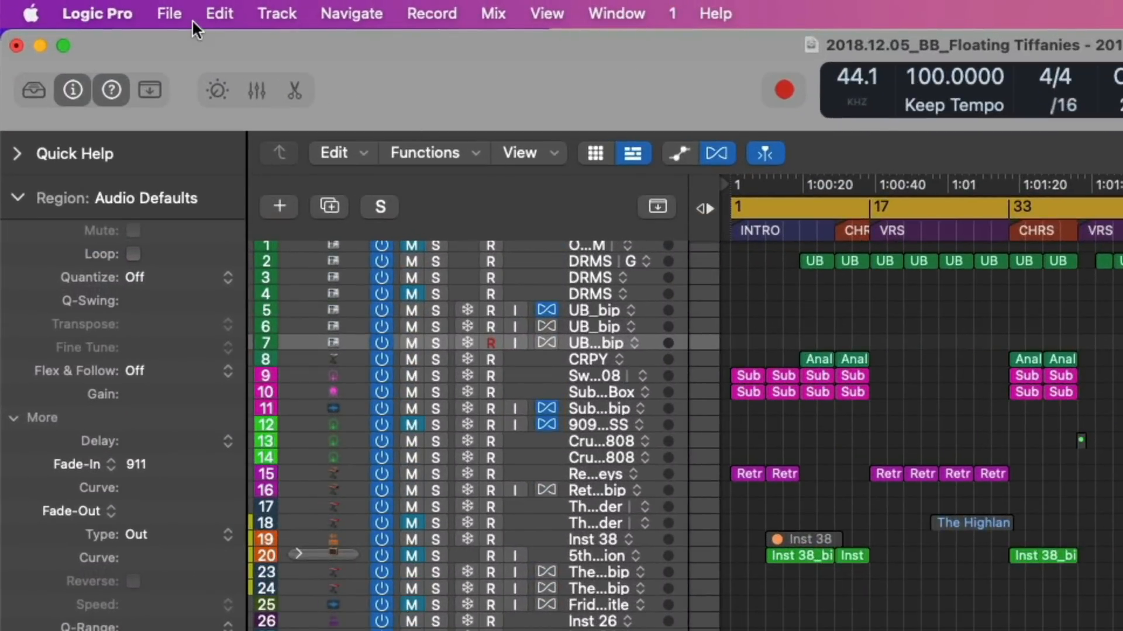
Switch the project to the alternative 2018.12.05_BB_Floating Tiffanies #4.
click(182, 17)
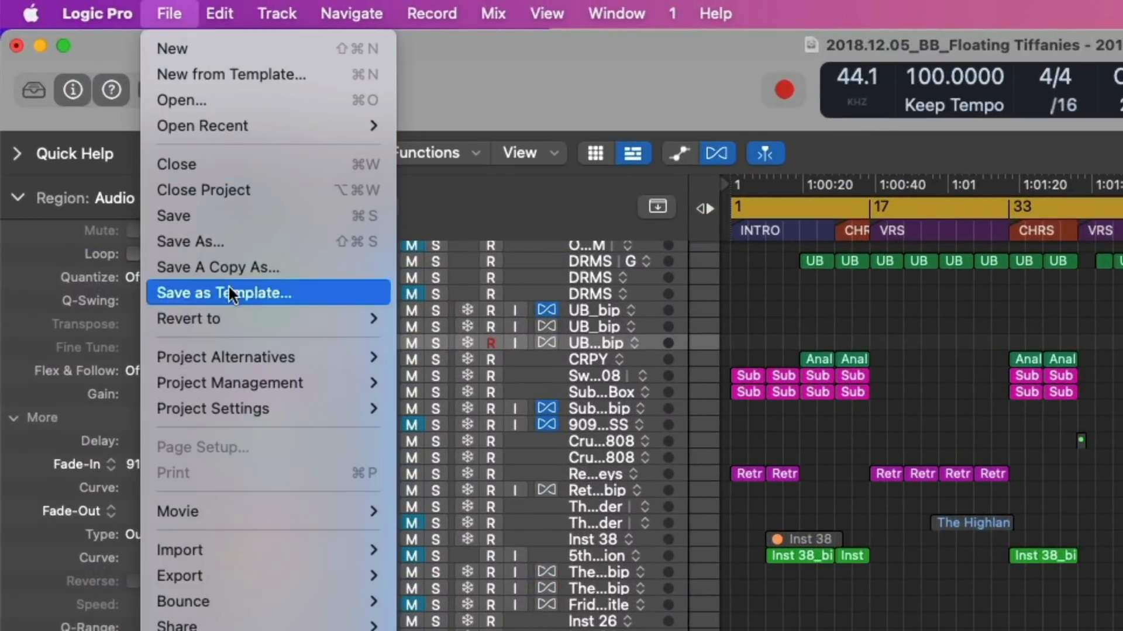
mouse_move(283, 363)
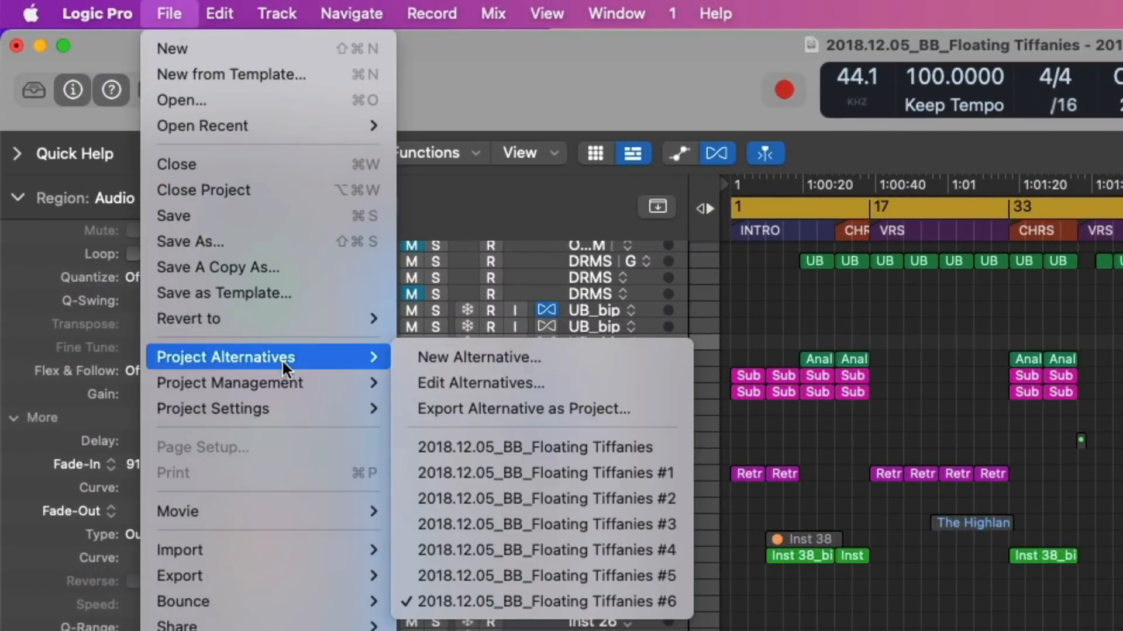
click(492, 544)
click(508, 456)
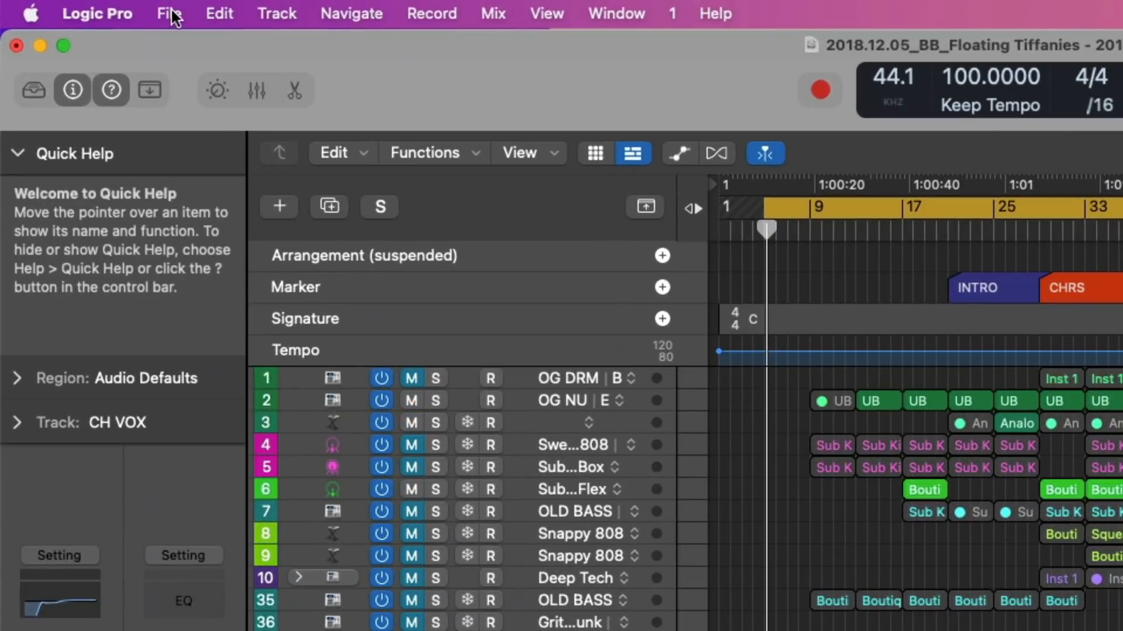
Save the current project state as a new alternative named "new version" and reopen the list of project alternatives.
click(85, 7)
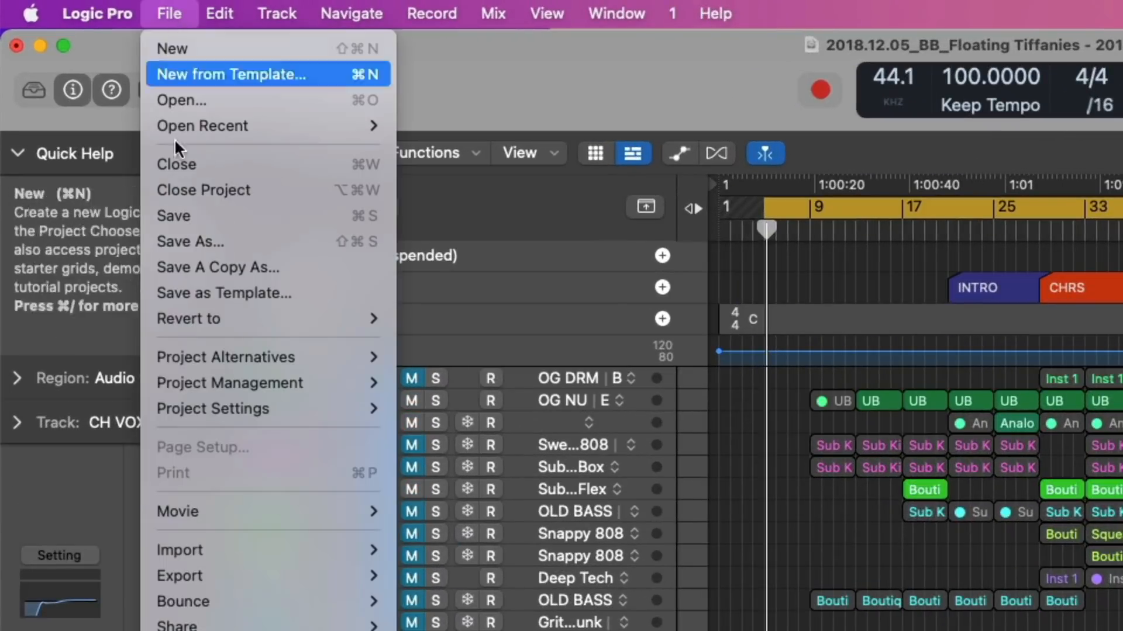
mouse_move(281, 355)
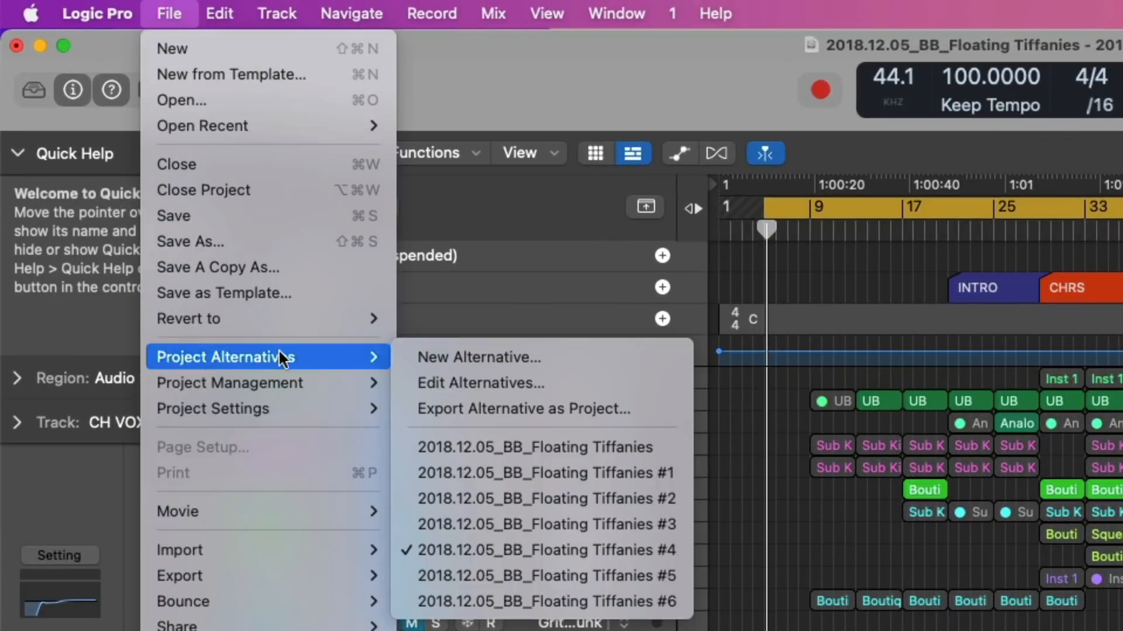
click(407, 350)
key(Right)
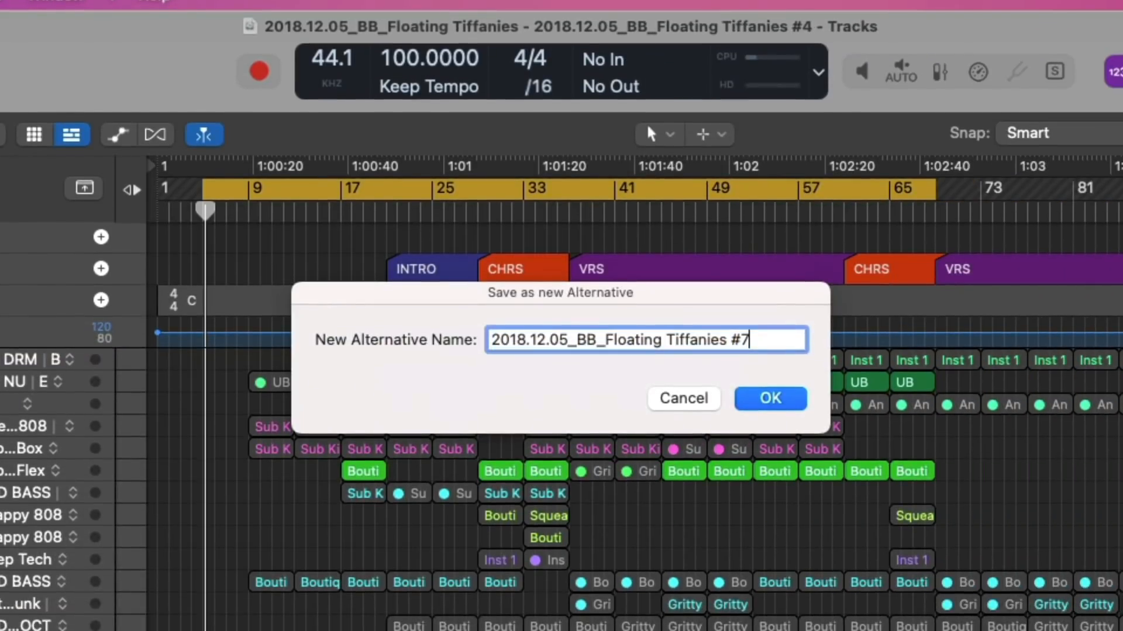
text(new versi)
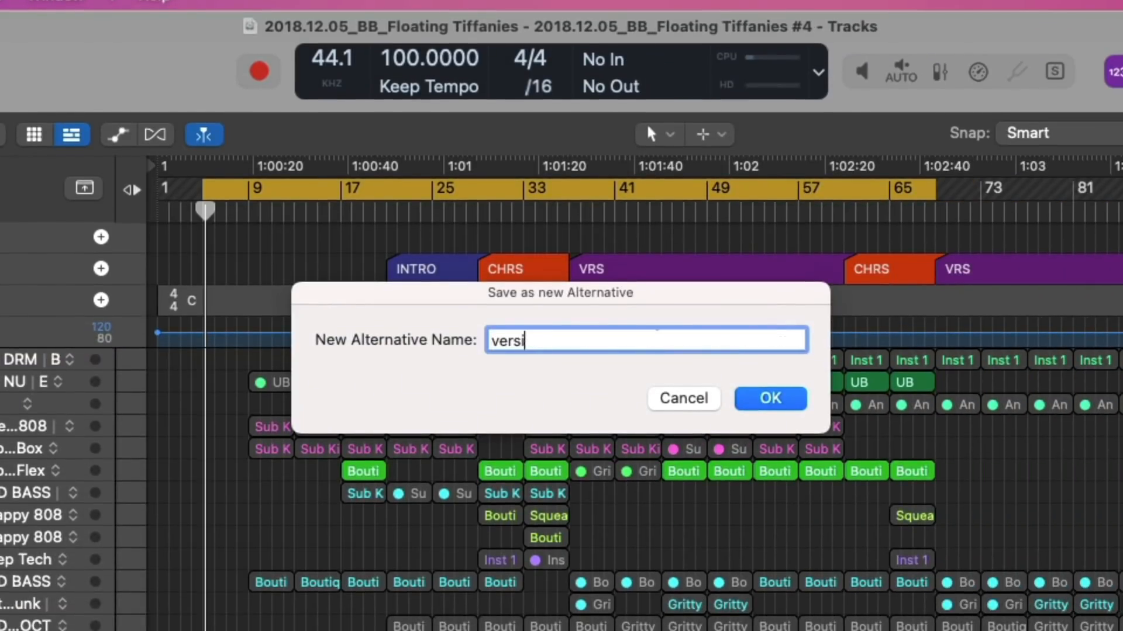
key(Return)
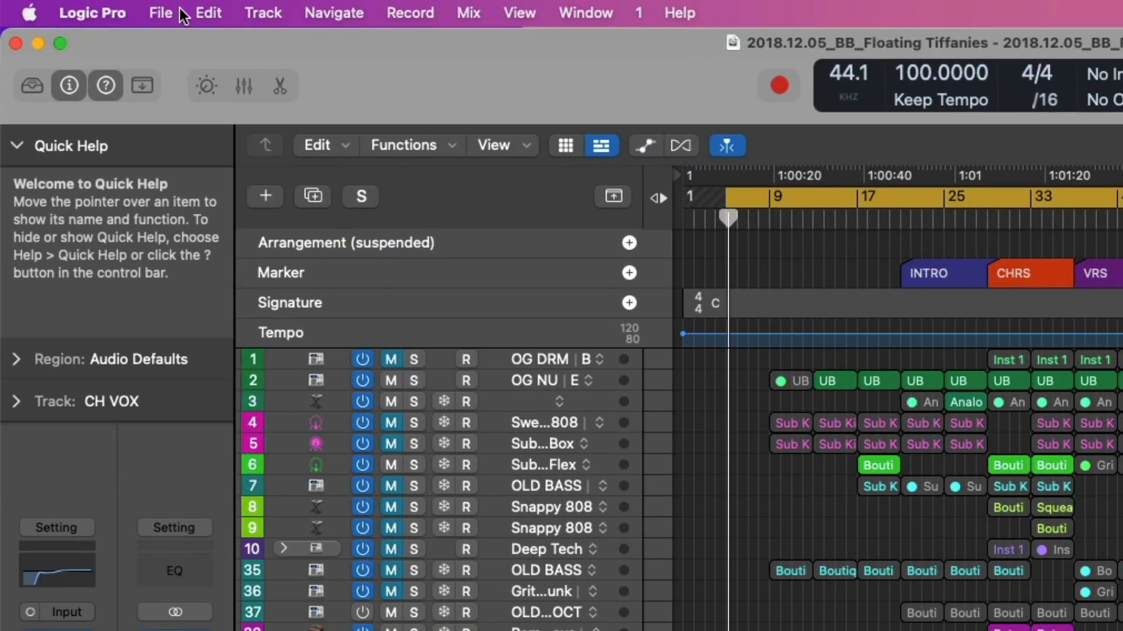
click(176, 8)
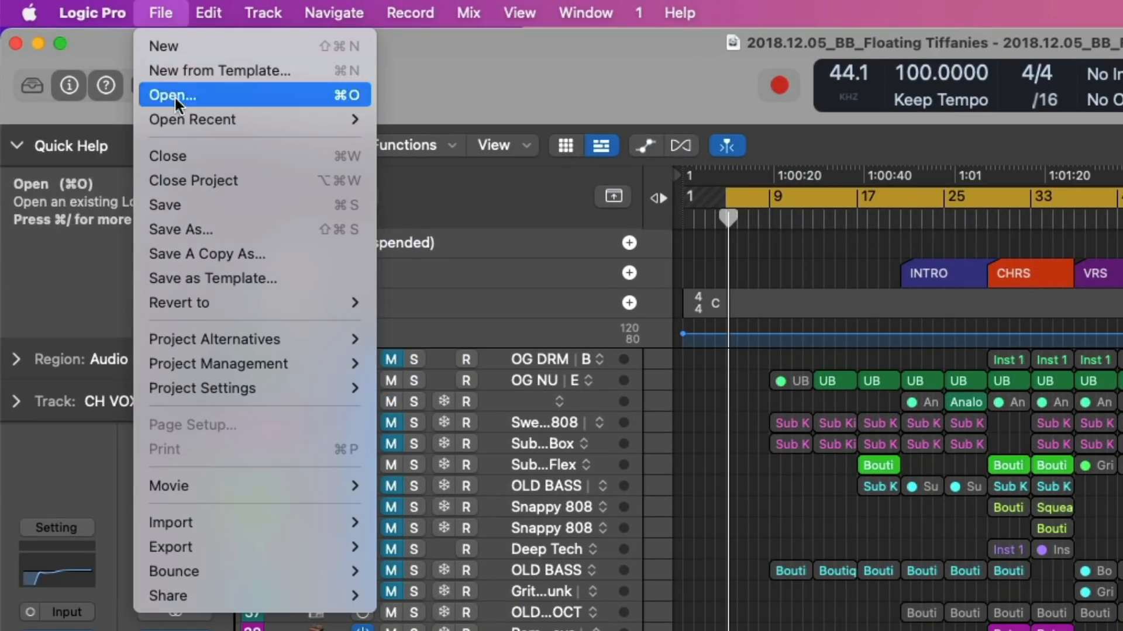
mouse_move(211, 338)
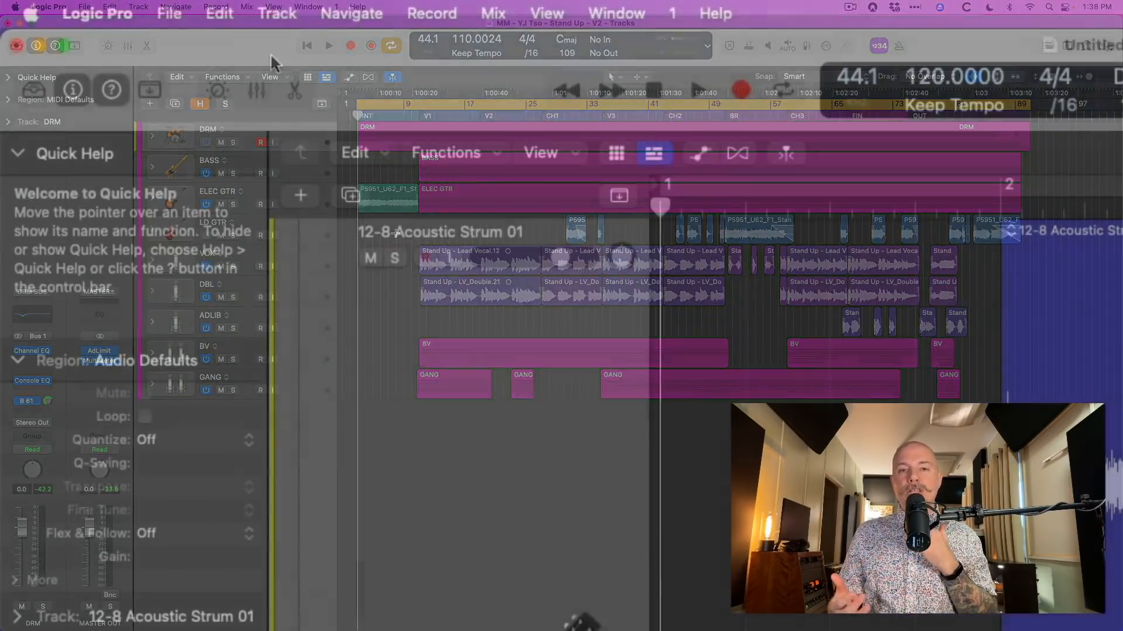
Open the General preferences and go to the Editing settings.
click(56, 8)
mouse_move(138, 87)
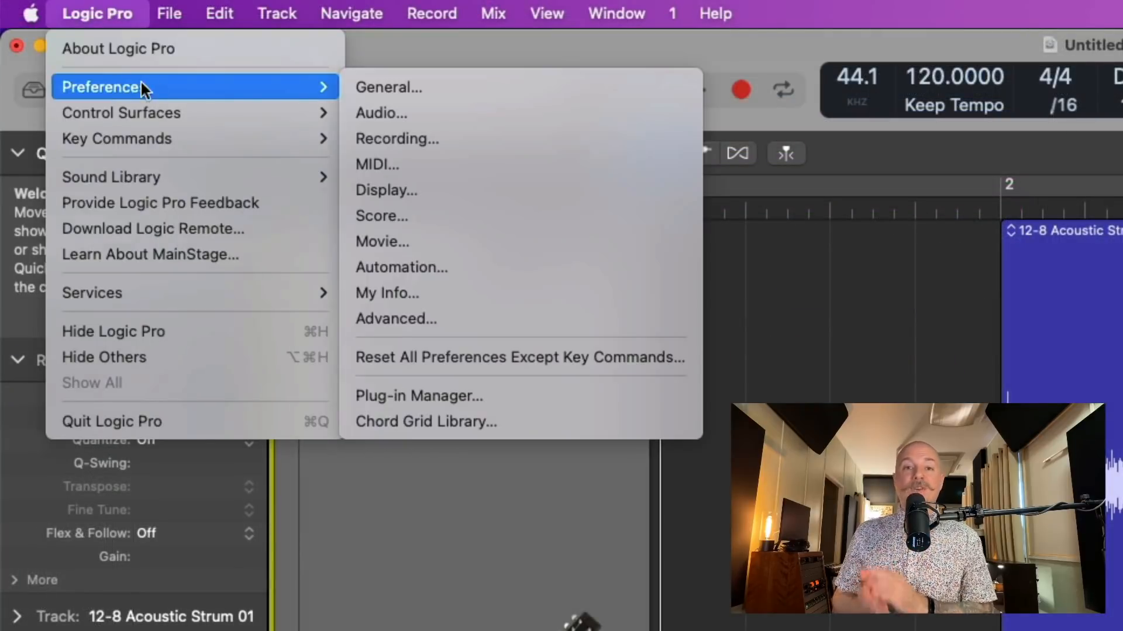
click(351, 88)
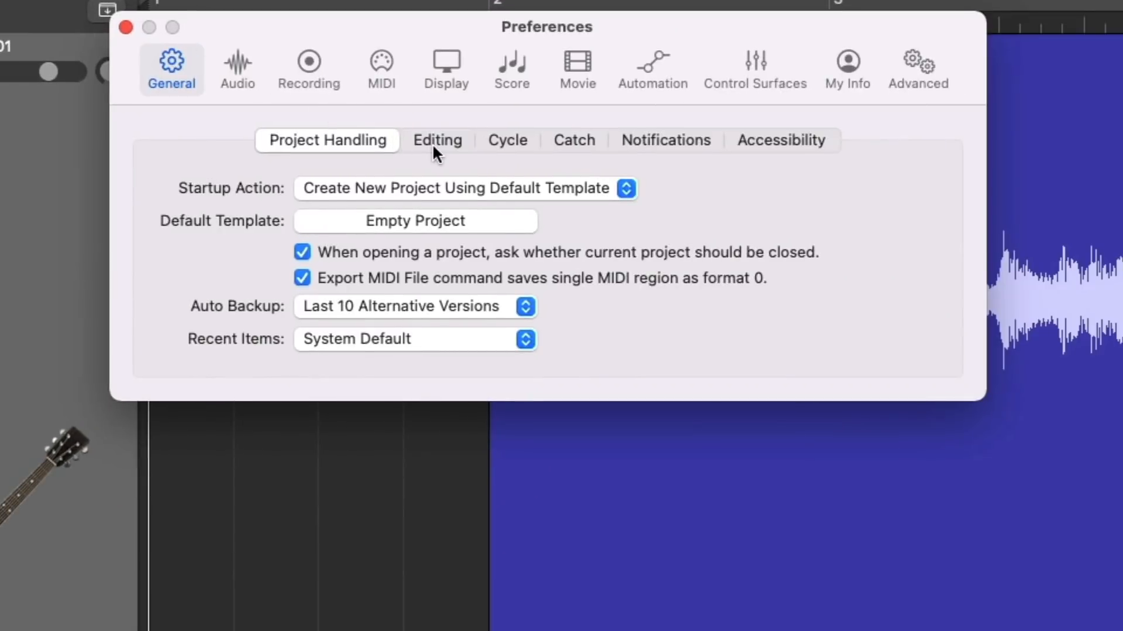
click(434, 153)
click(448, 457)
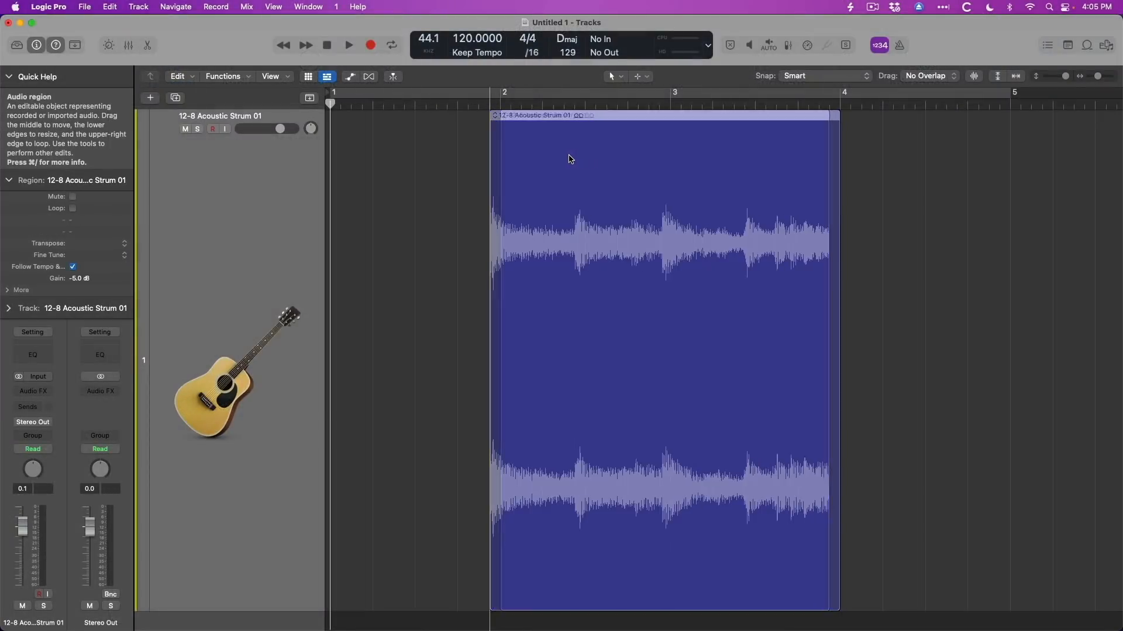
Marquee-select the section of the 12-8 Acoustic Strum 01 region between bars 2 and 3 and split it into its own region.
drag(570, 159, 517, 161)
drag(549, 581, 648, 580)
click(608, 214)
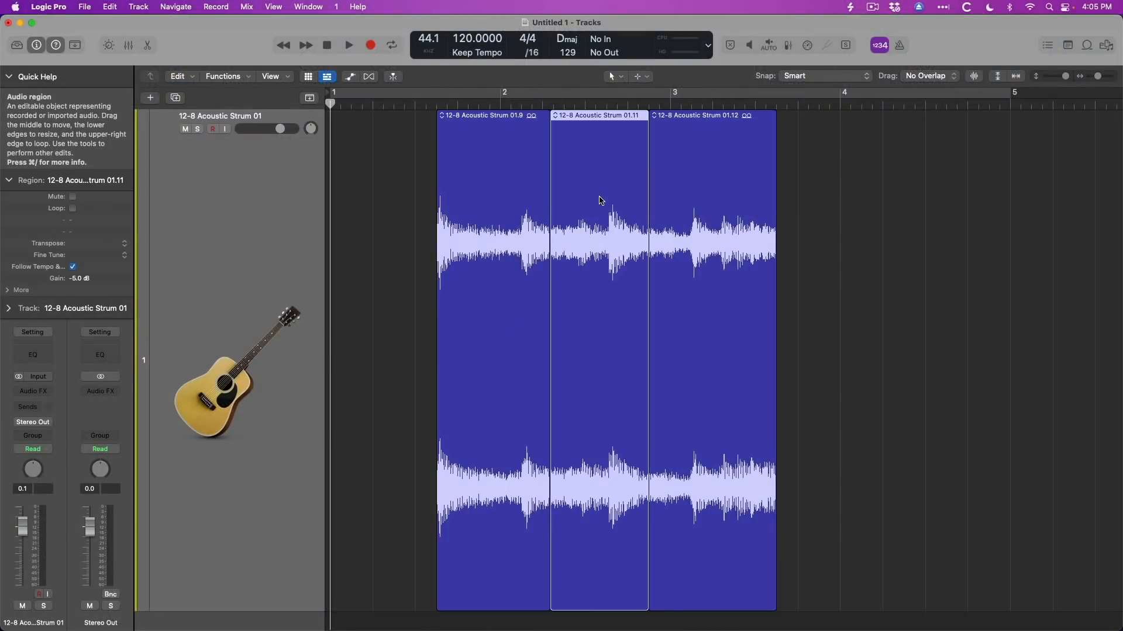
drag(599, 171, 540, 127)
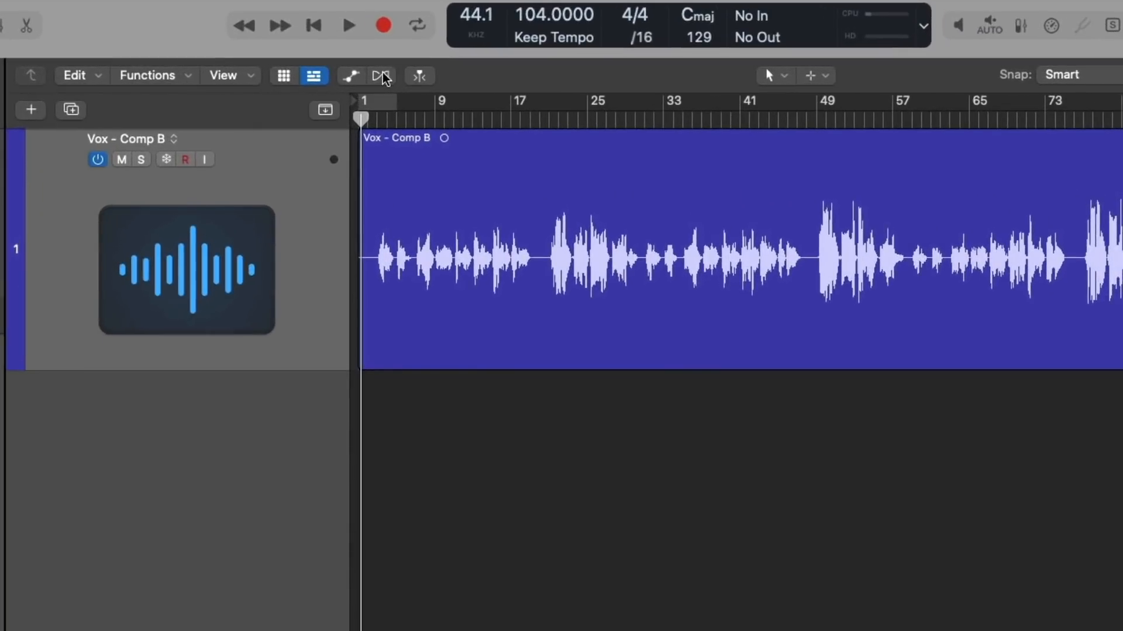
Enable Flex on the Vox - Comp B track, set it to Flex Pitch, and show the pitch notes in the editor.
click(369, 77)
click(271, 186)
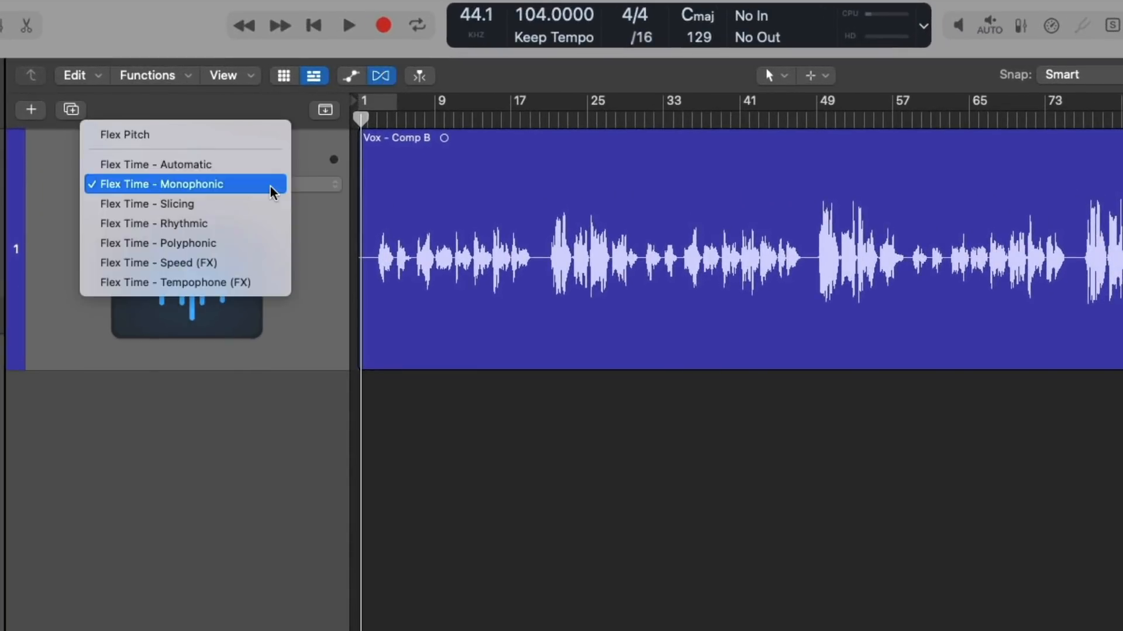
click(270, 138)
key(e)
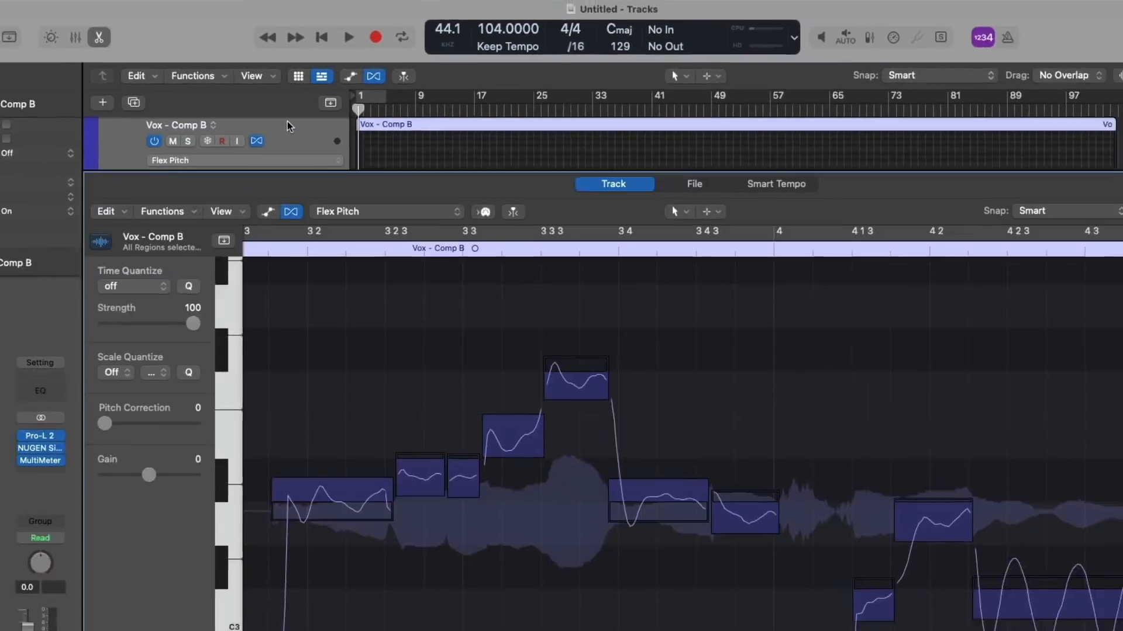
Select the sung notes across bars 3 and 4 of Vox - Comp B and adjust them with their Flex Pitch handles.
scroll(479, 330, down, 3)
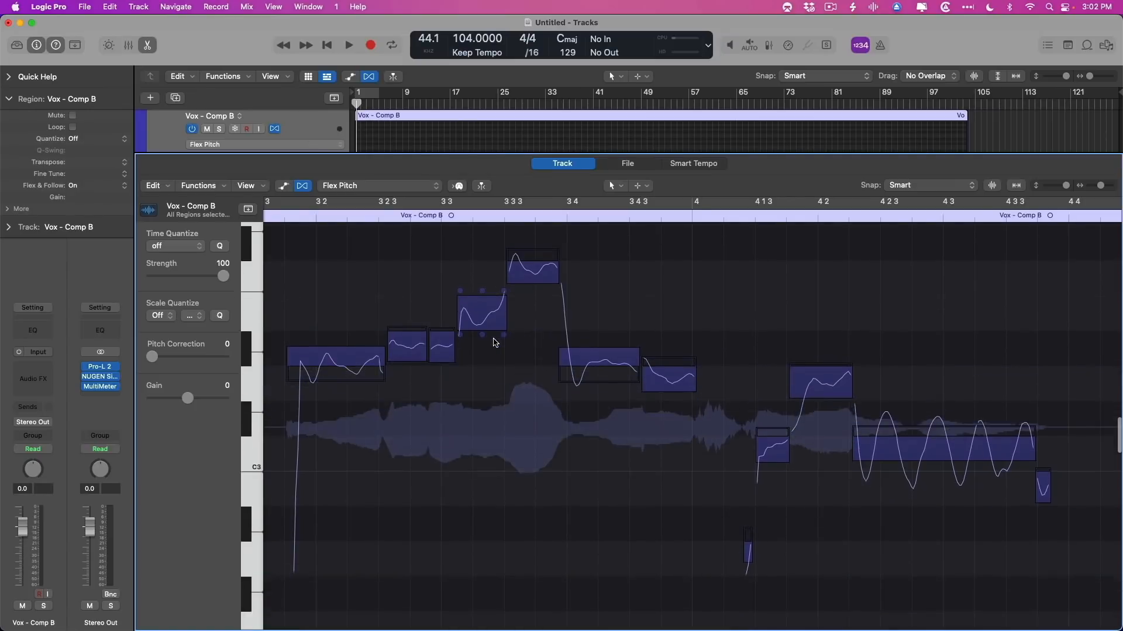
scroll(494, 343, up, 2)
drag(1033, 536, 305, 267)
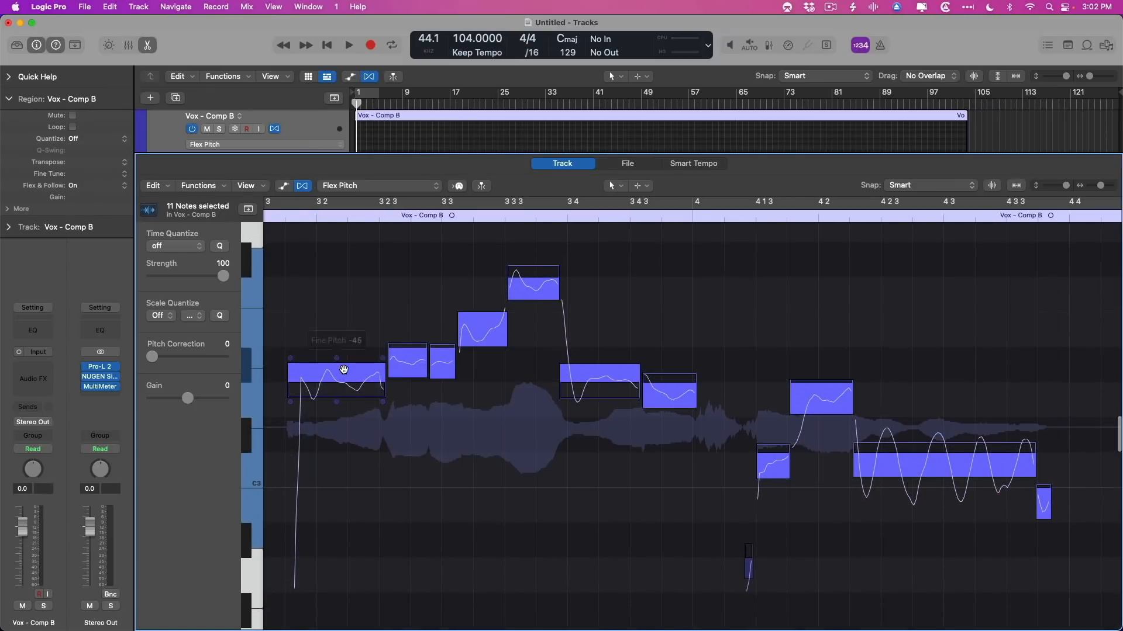
click(343, 372)
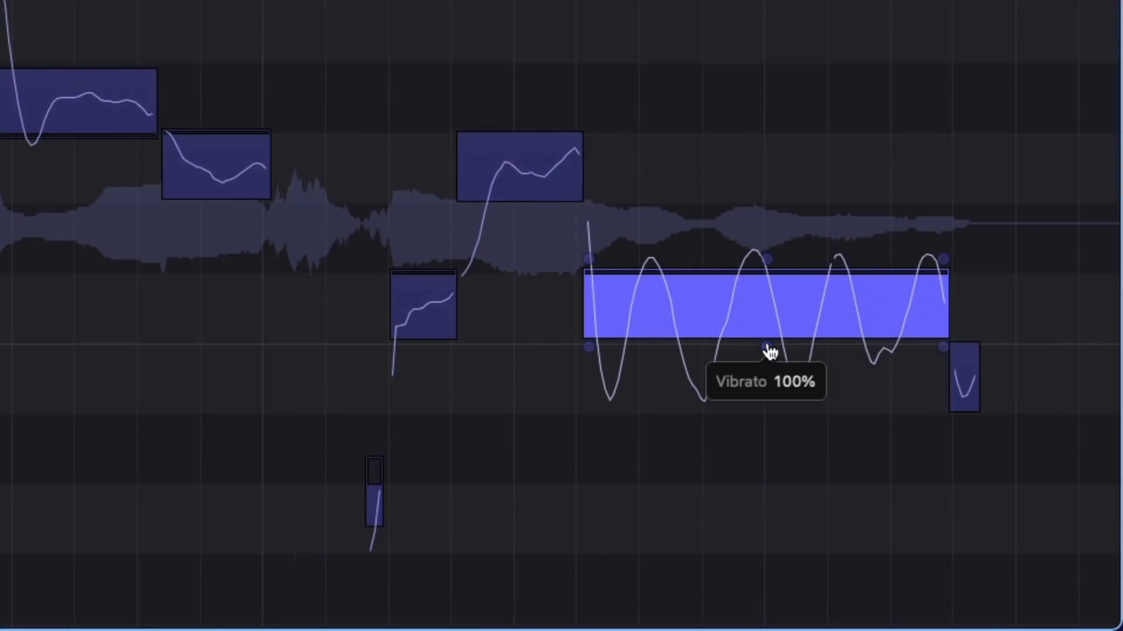
drag(770, 350, 769, 358)
drag(946, 270, 946, 276)
drag(769, 266, 768, 251)
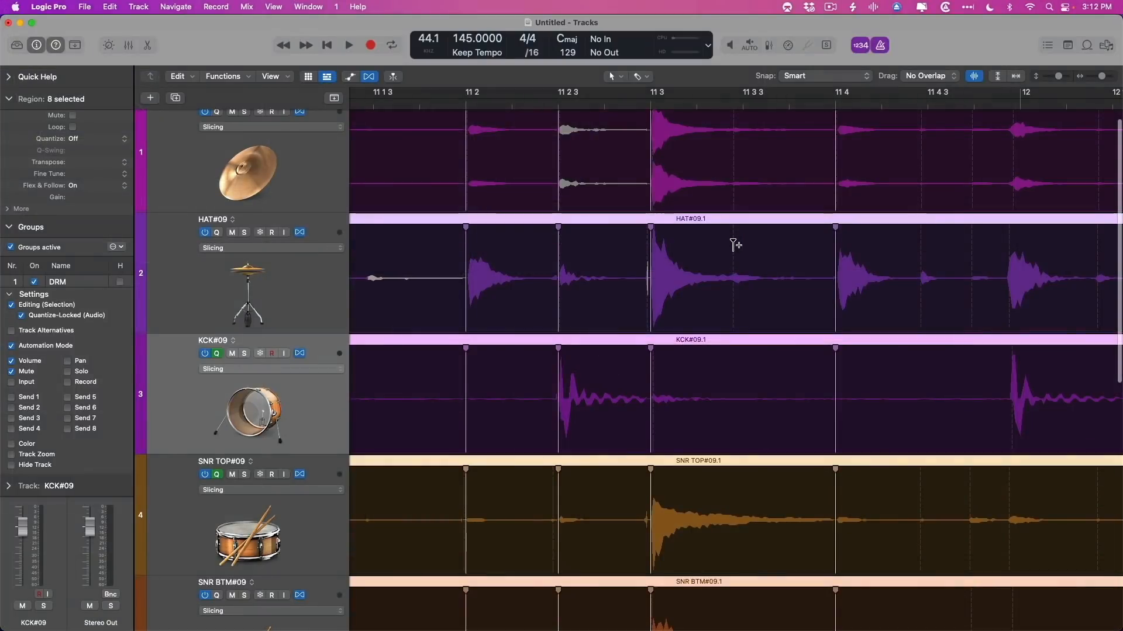
Add flex markers to the grouped drum regions on the HAT#09 track and align the hits to 11 3 3, 12 and 11 4 3.
drag(735, 245, 743, 243)
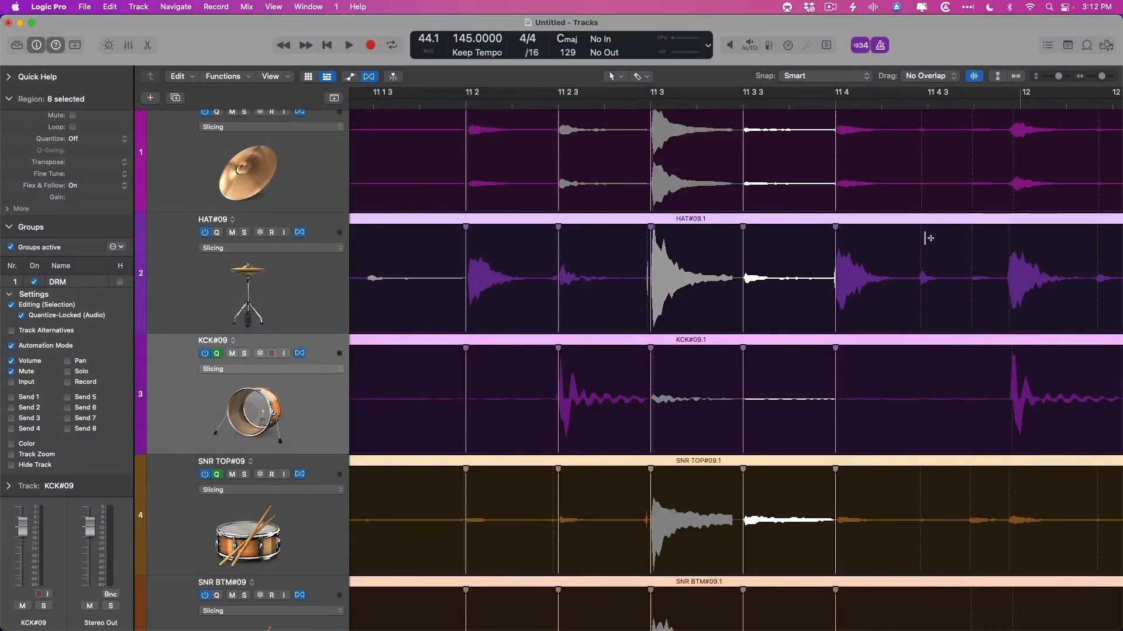
drag(1010, 238, 1018, 238)
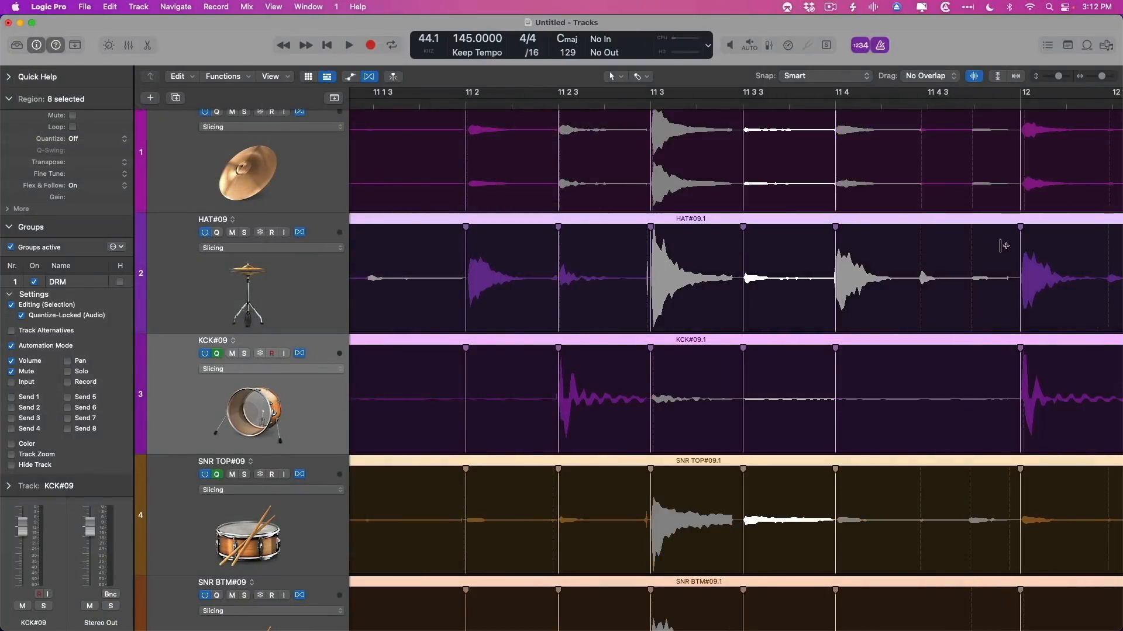
click(924, 253)
drag(925, 255, 927, 254)
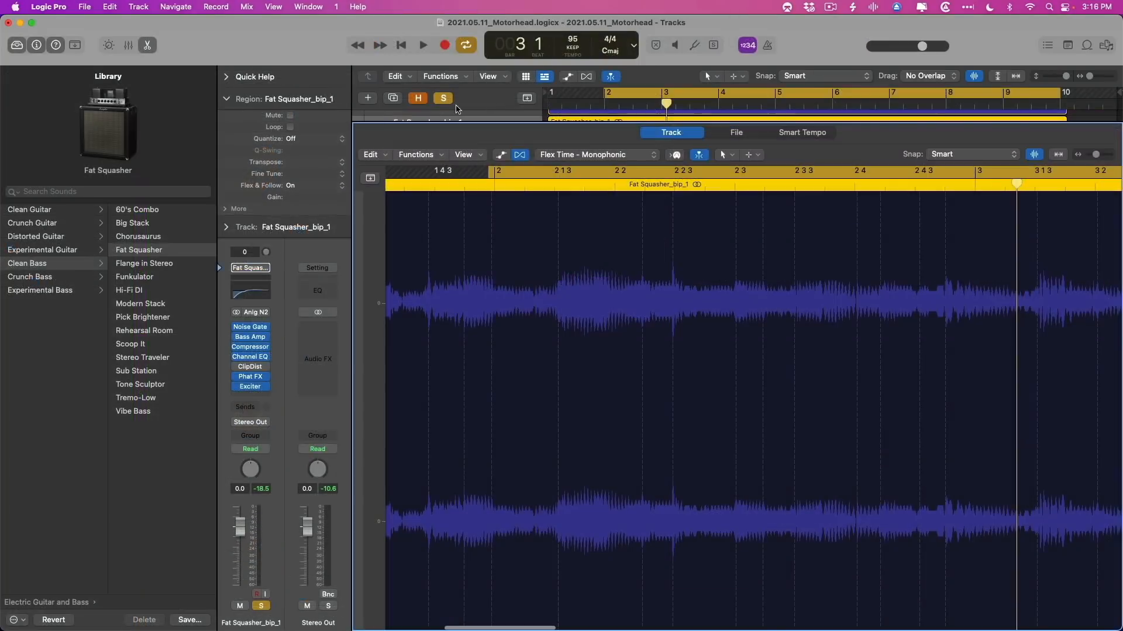
Quantize the Fat Squasher_bip_1 region to 1/16 Note.
click(320, 144)
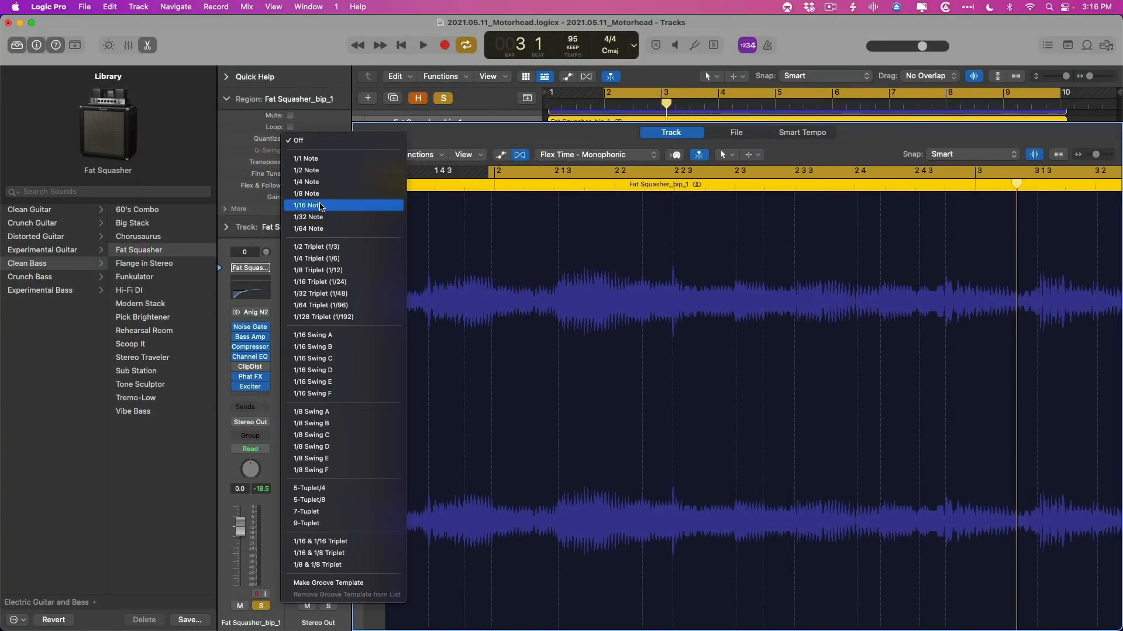
click(321, 206)
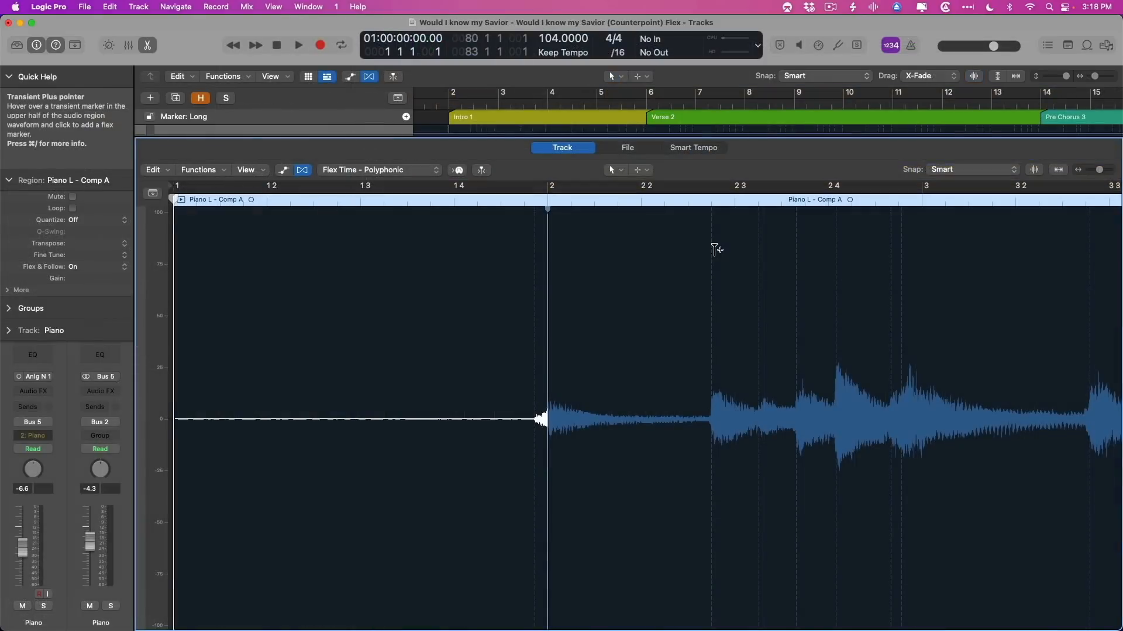
Add flex markers to the Piano L - Comp A region and align its notes to beats 2 3 and 2 4.
click(735, 246)
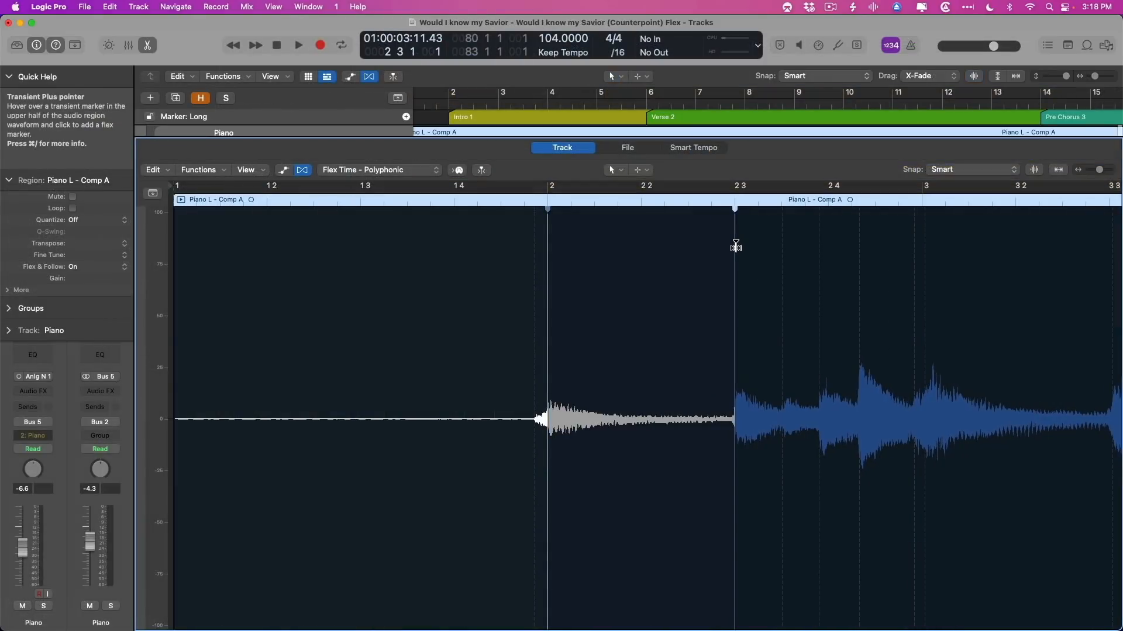
click(857, 242)
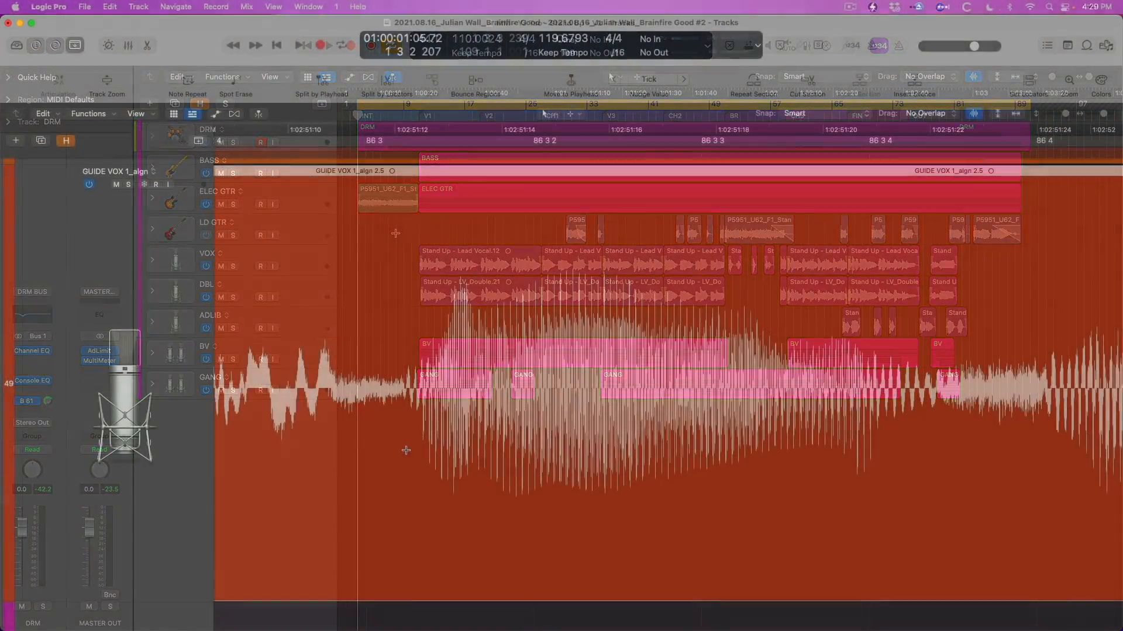
Marquee-select the loud syllable between 86 3 and 86 4 in the GUIDE VOX 1_algn region.
drag(407, 447, 935, 448)
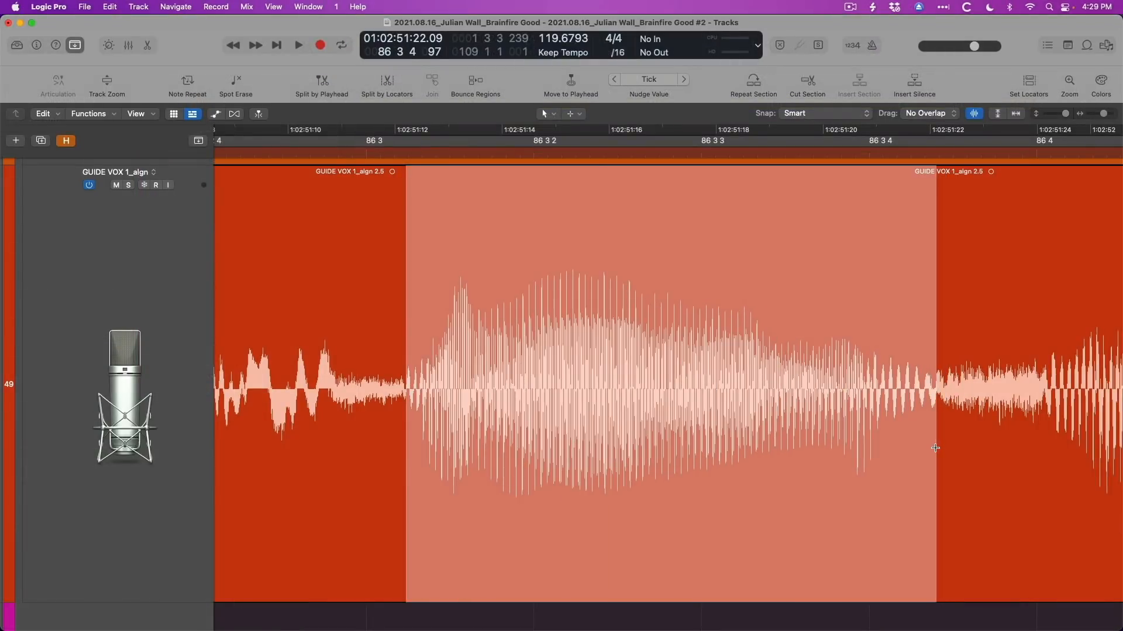
click(719, 253)
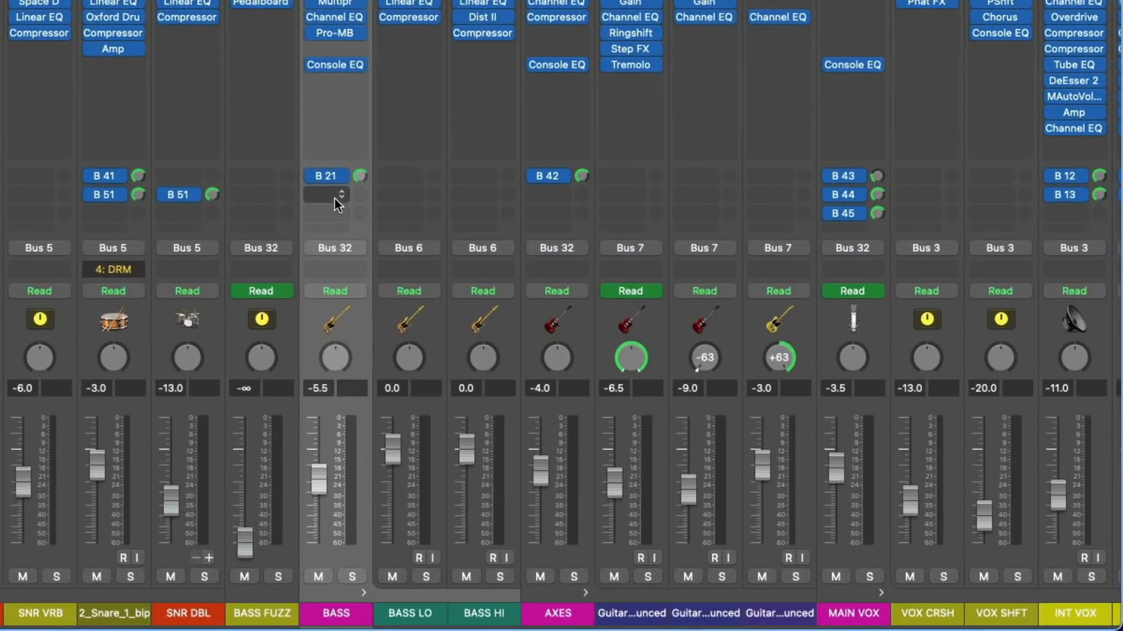
Add a send from the BASS channel strip to a stereo hardware playback output and raise its send level.
click(334, 197)
mouse_move(349, 243)
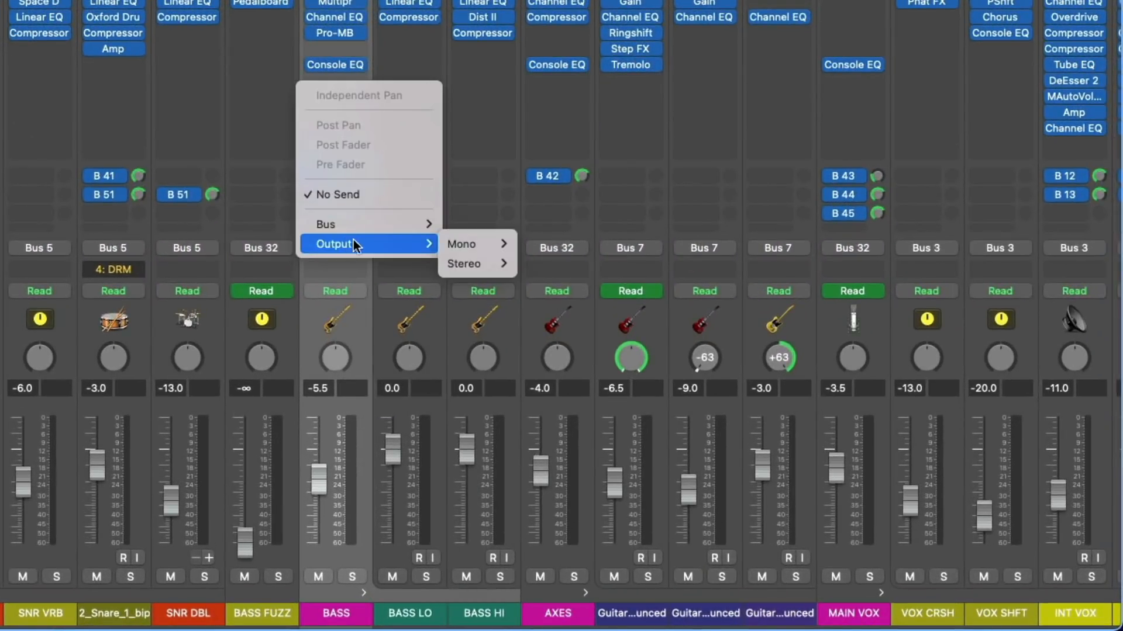
mouse_move(467, 268)
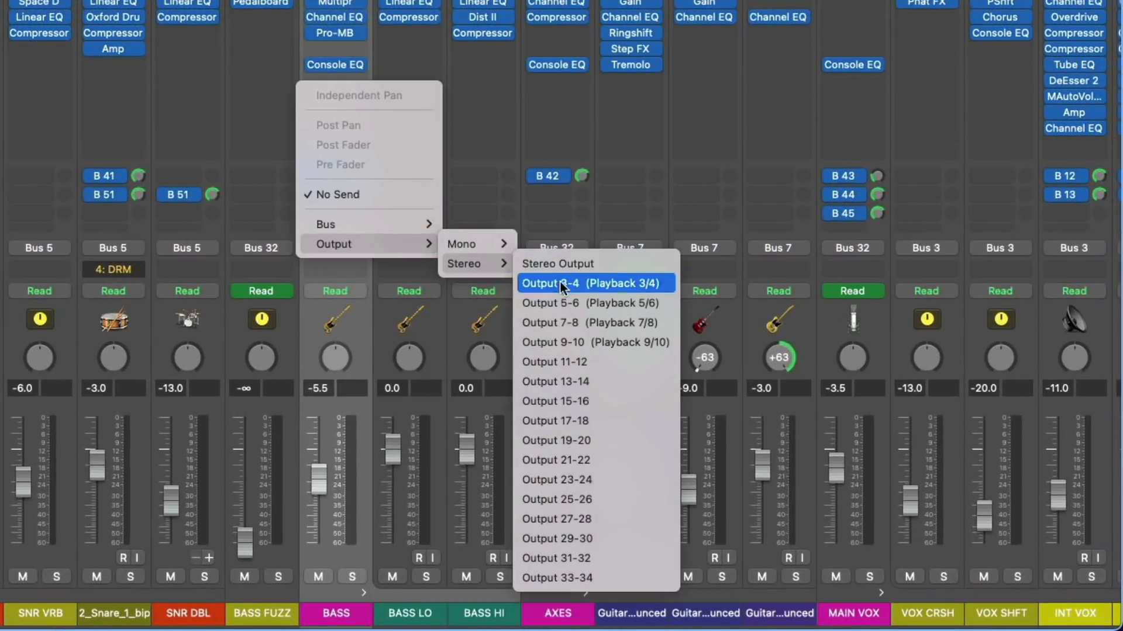
click(555, 334)
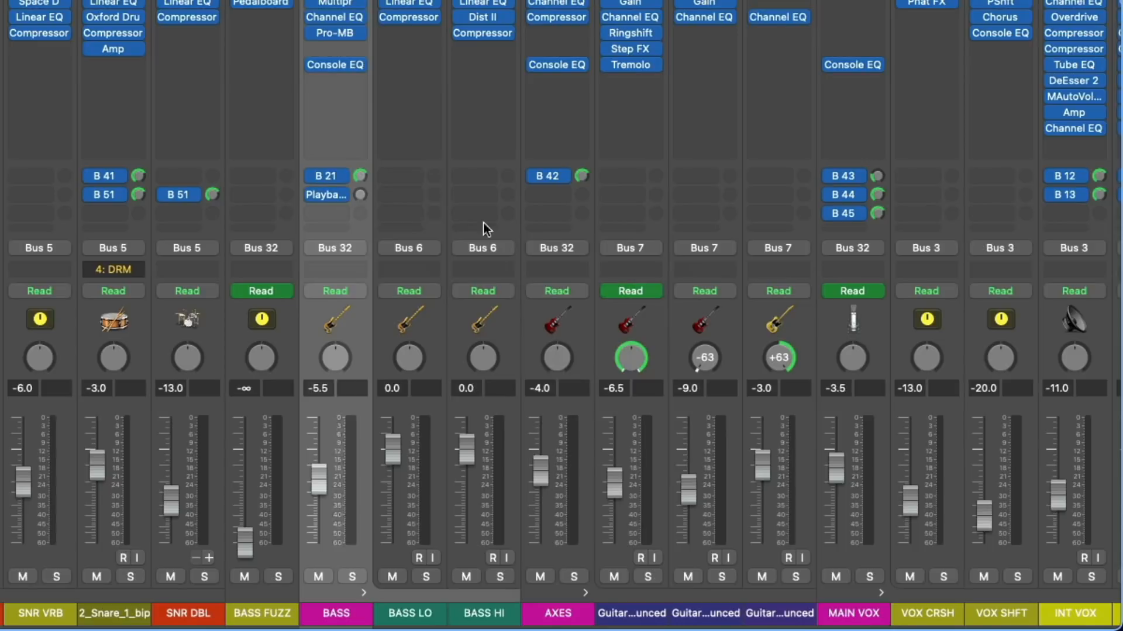
drag(360, 194, 360, 193)
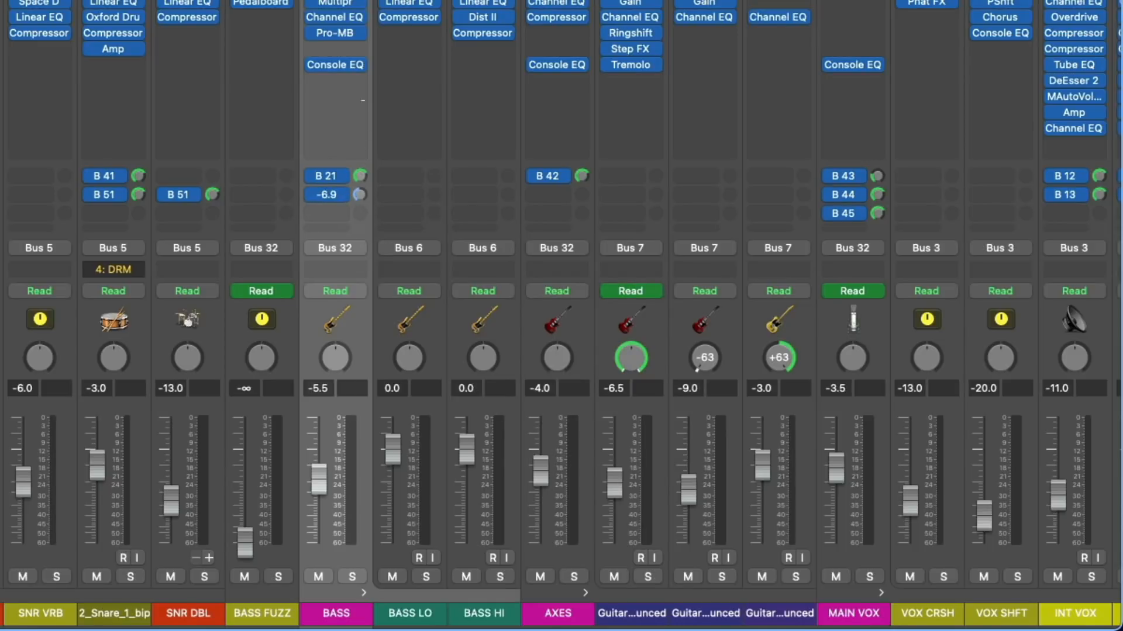
Route the BASS channel strip's output to Output 3-4 (Playback 3/4).
click(339, 248)
mouse_move(373, 312)
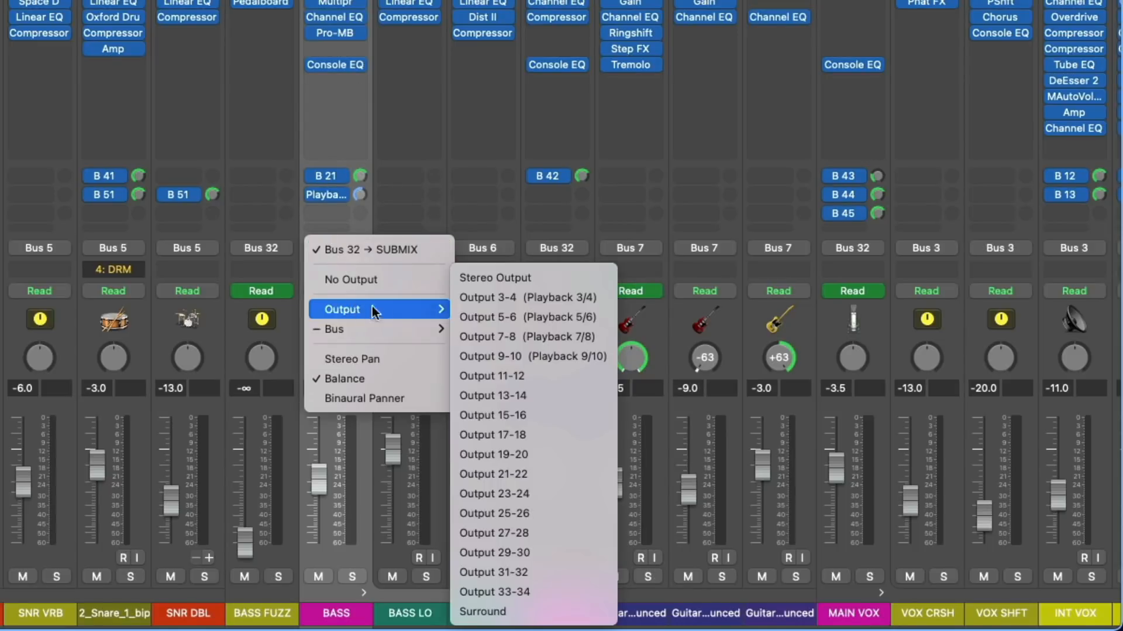
click(524, 296)
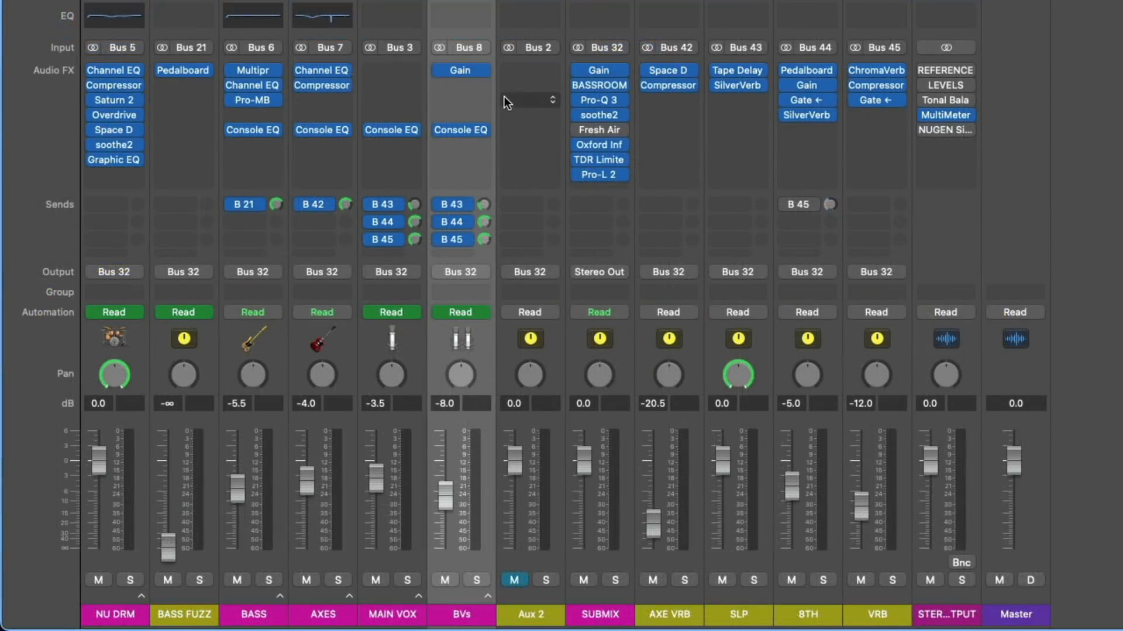
Insert the stereo I/O utility plug-in beneath Gain on the BVs channel strip.
click(472, 87)
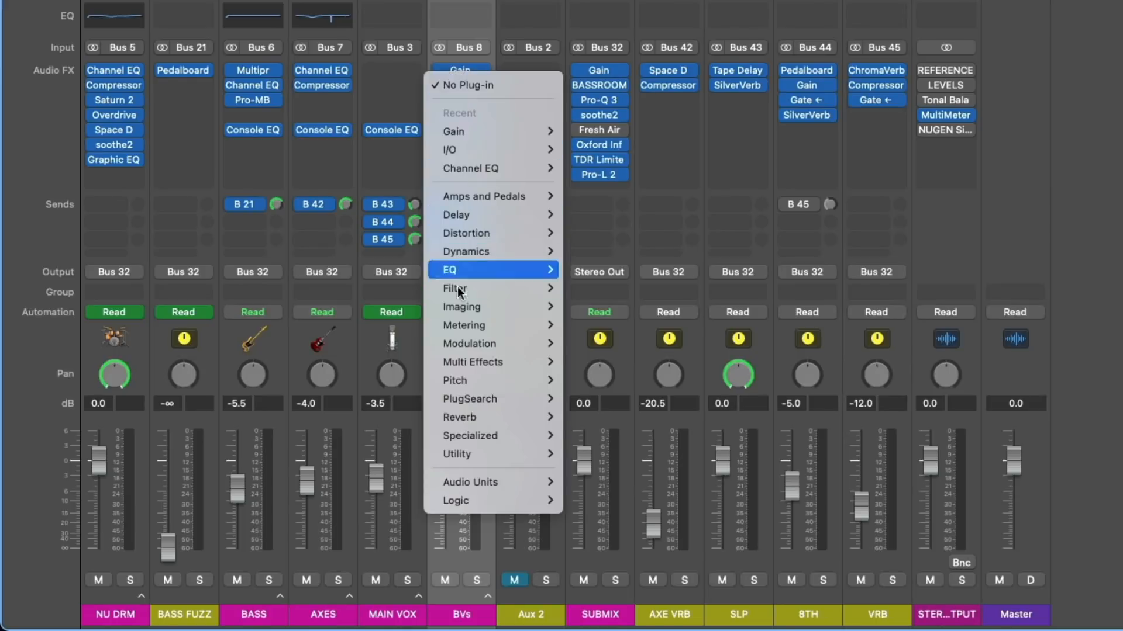
mouse_move(471, 454)
mouse_move(601, 494)
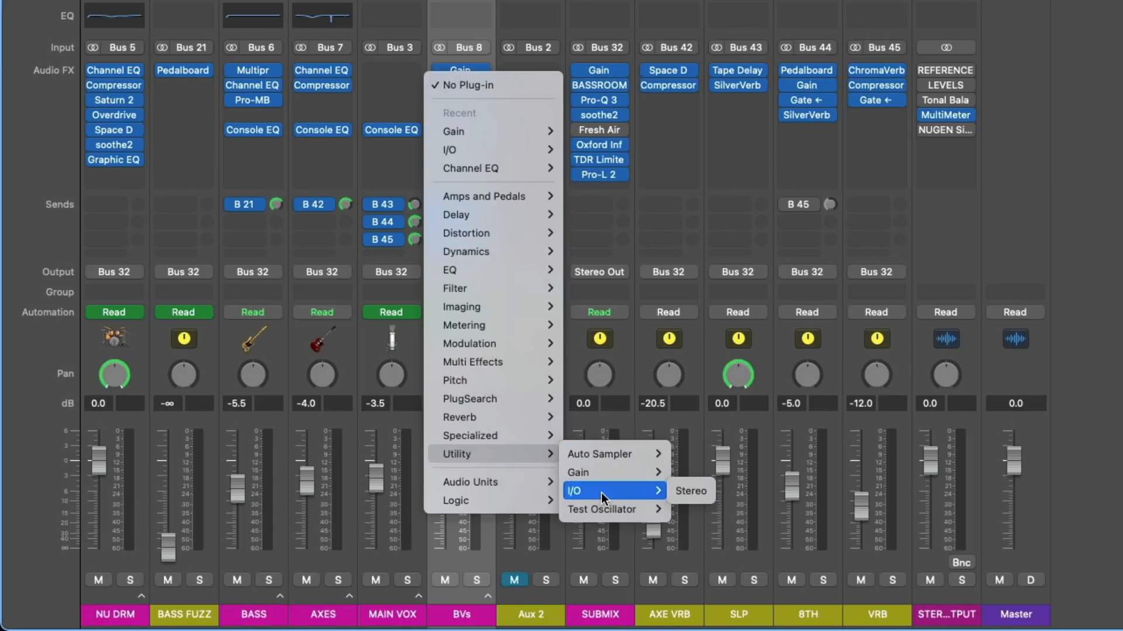
click(690, 491)
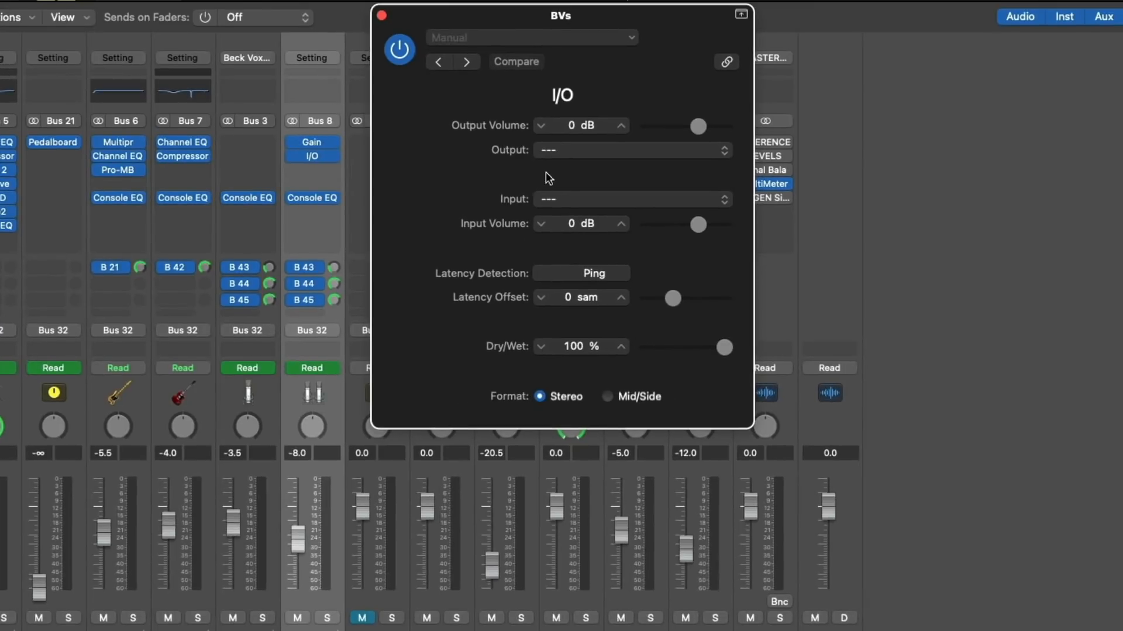
Route the BVs I/O plug-in through output 7-8 (Playback 7/8) and input 1-2 (Analog 1/2), and ping for latency.
click(552, 152)
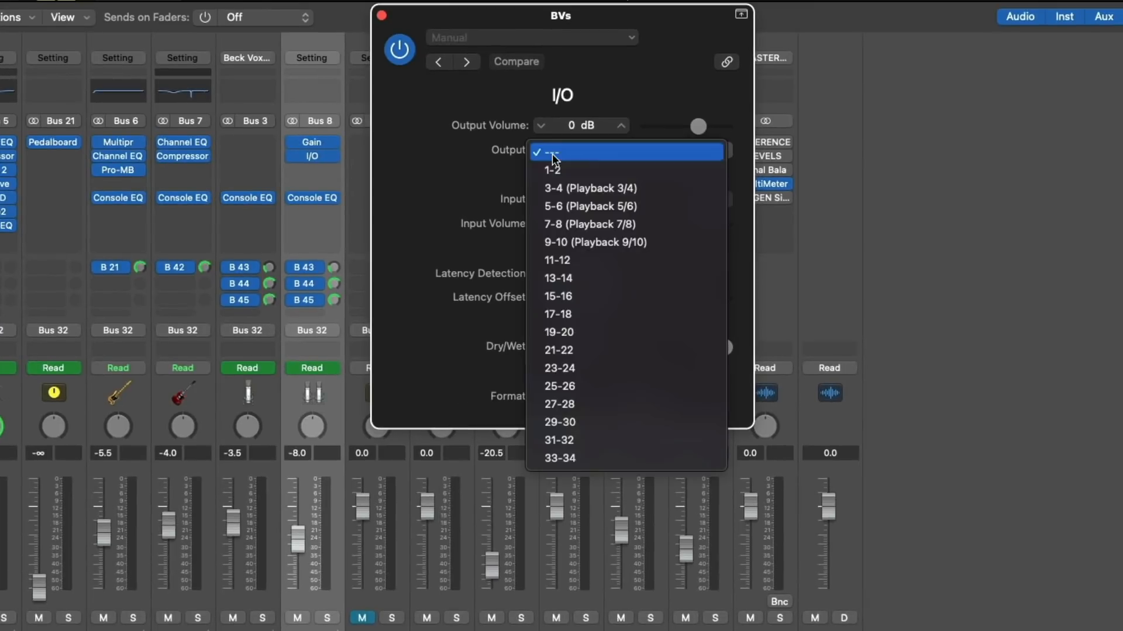
click(554, 225)
click(552, 206)
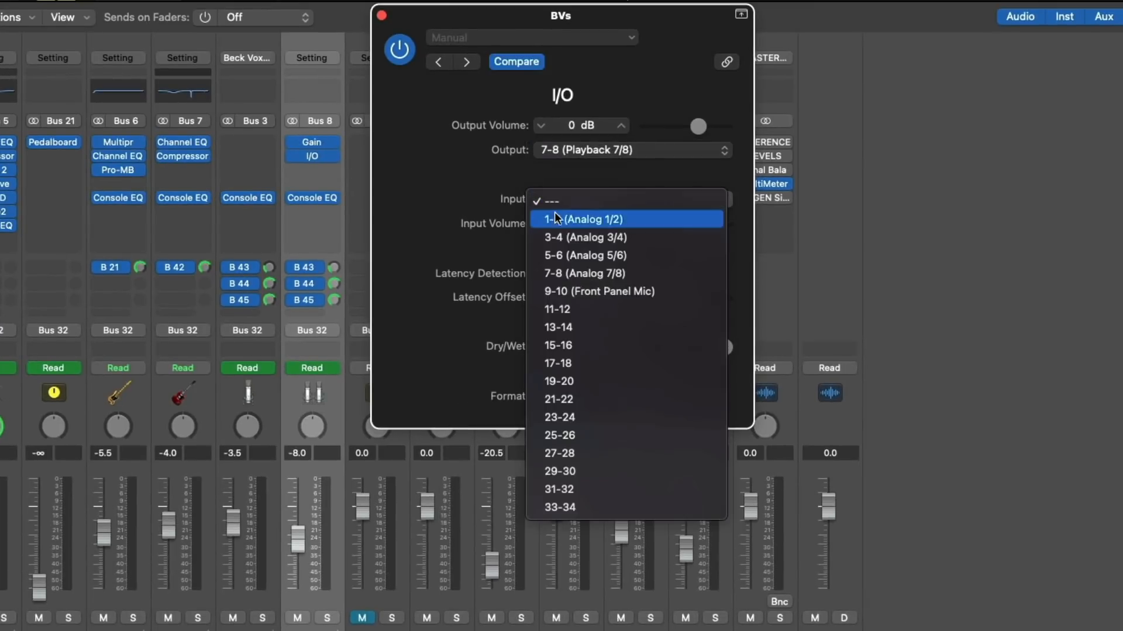
click(554, 215)
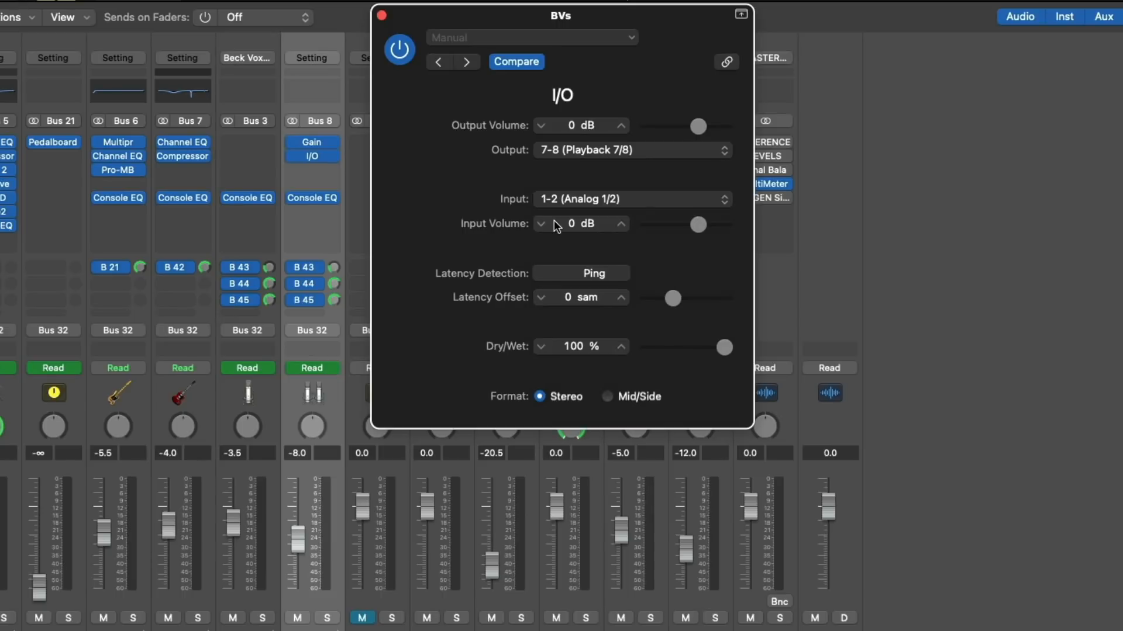
click(591, 275)
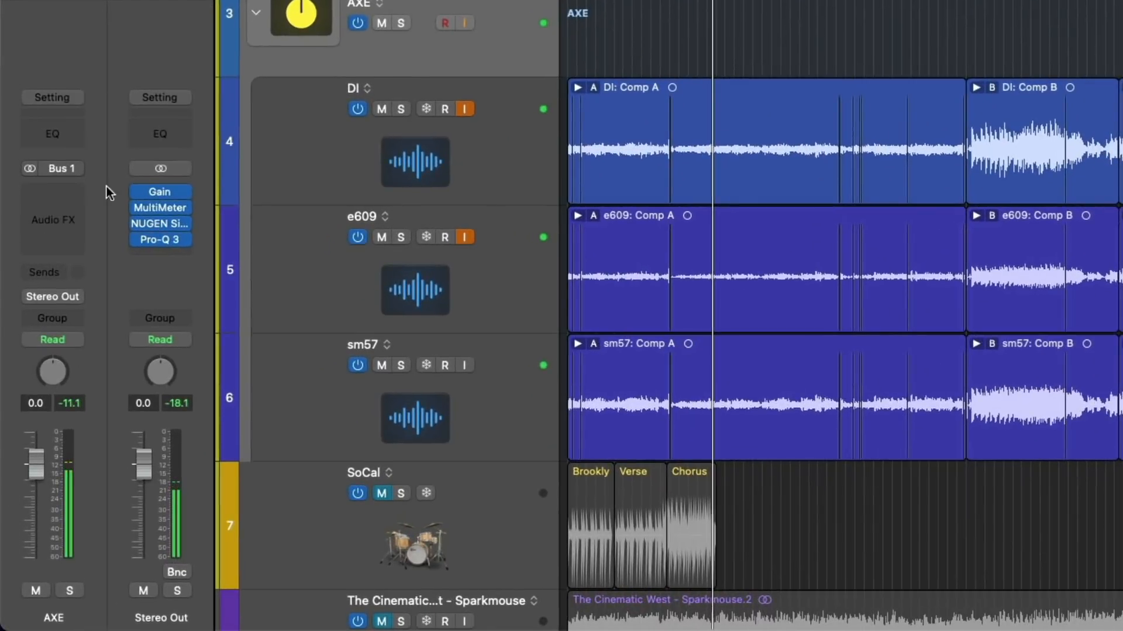
Insert ValhallaDelay in dual mono on the AXE channel strip.
click(74, 191)
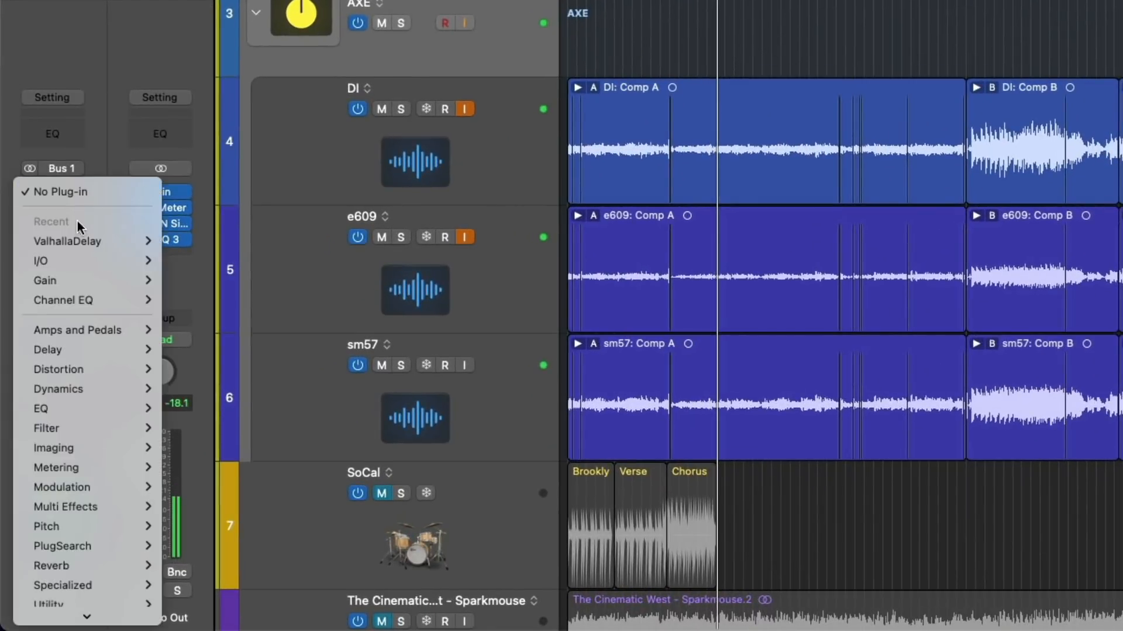
mouse_move(121, 237)
click(194, 261)
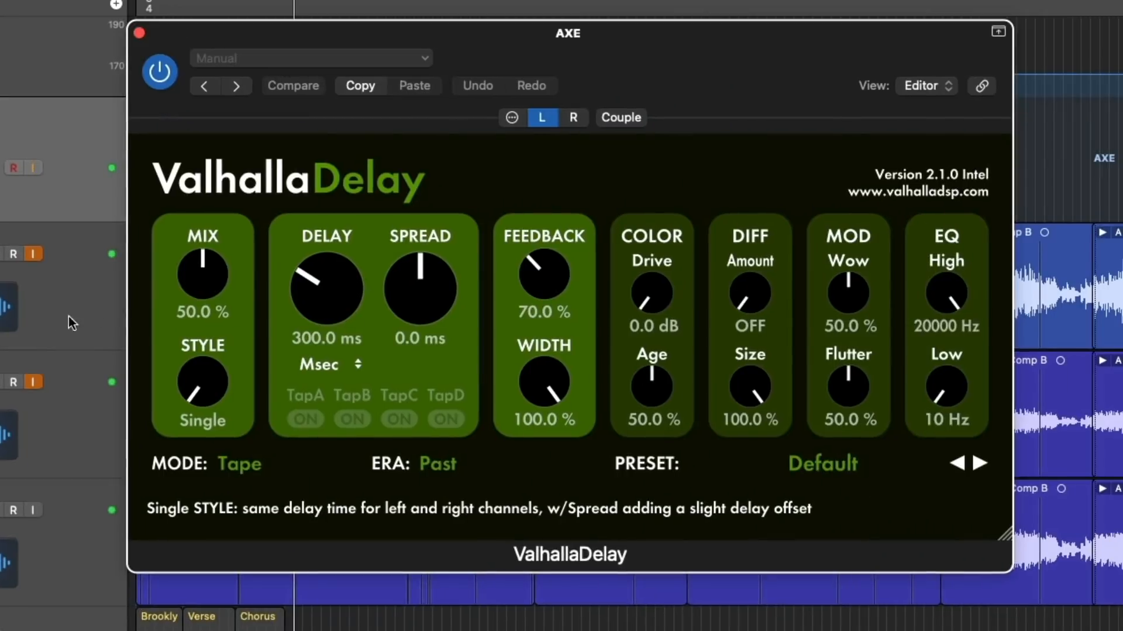
Adjust ValhallaDelay per channel with coupling off, setting the left channel's mix to 33.2 % and delay to about 180 ms.
click(618, 117)
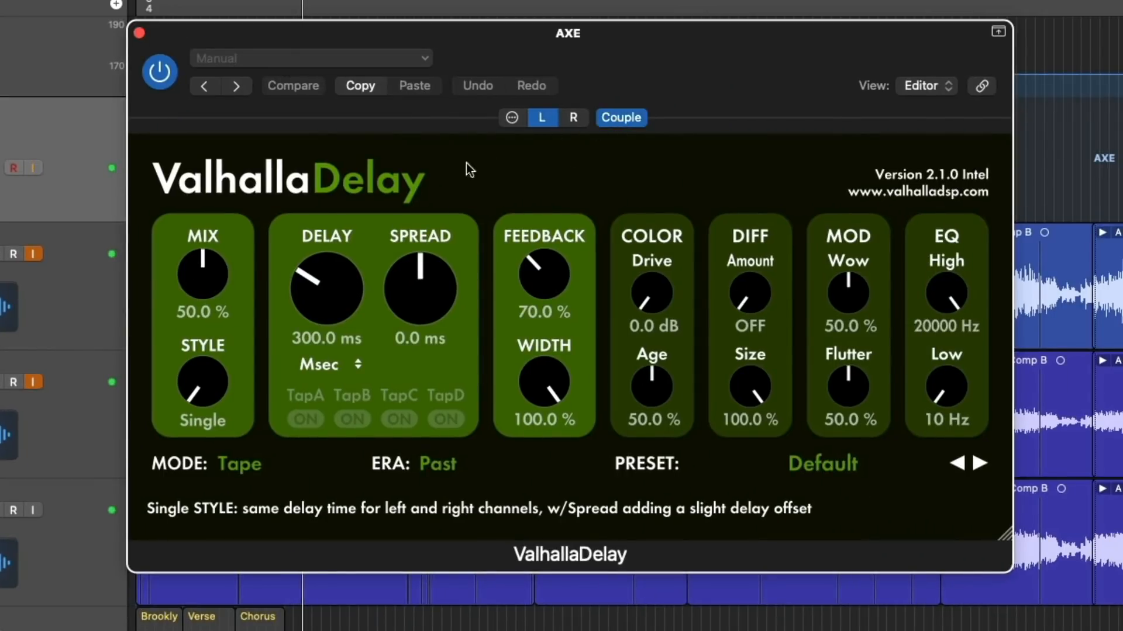
drag(194, 276, 195, 315)
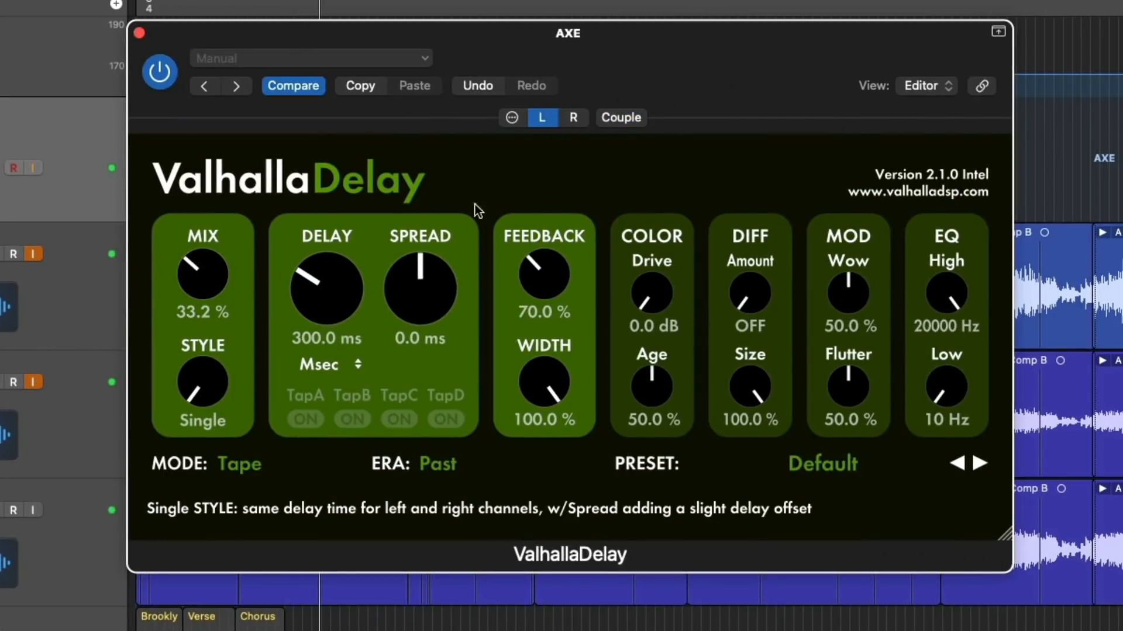
drag(311, 311, 311, 313)
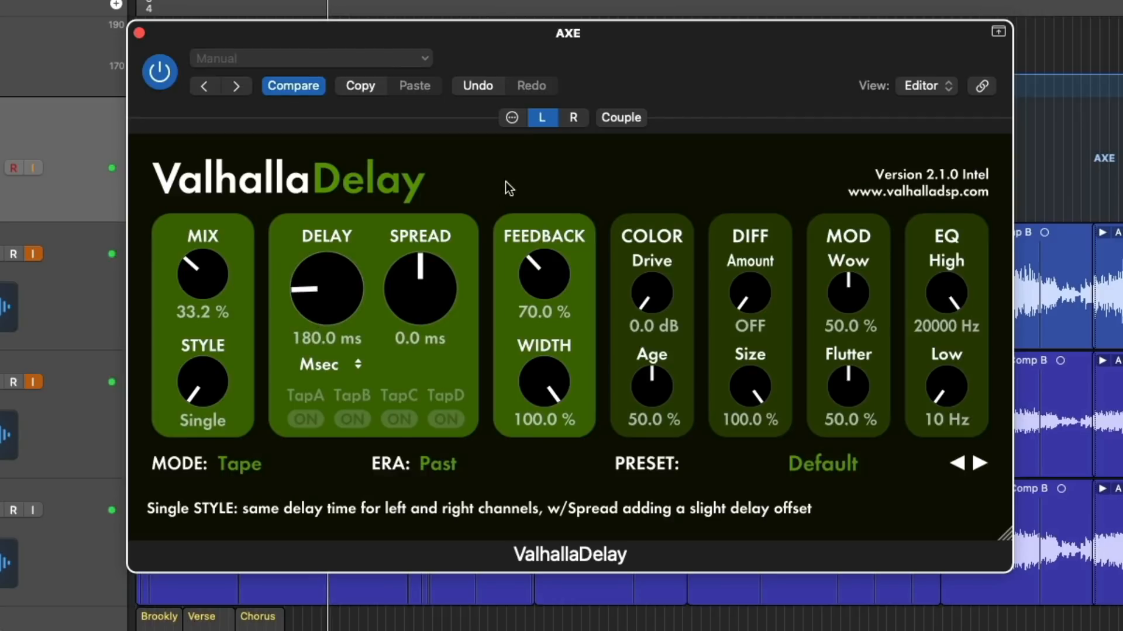
drag(340, 277, 339, 277)
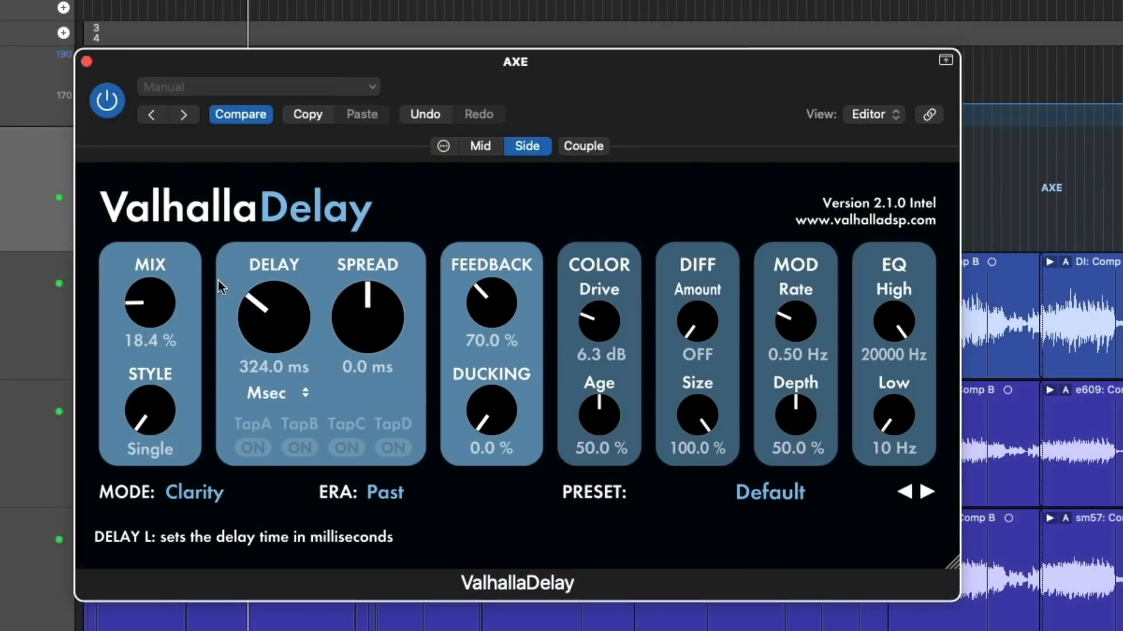
Set the ValhallaDelay Side channel's mix to 37.8 % and its spread to about 2.2 ms.
drag(143, 299, 150, 261)
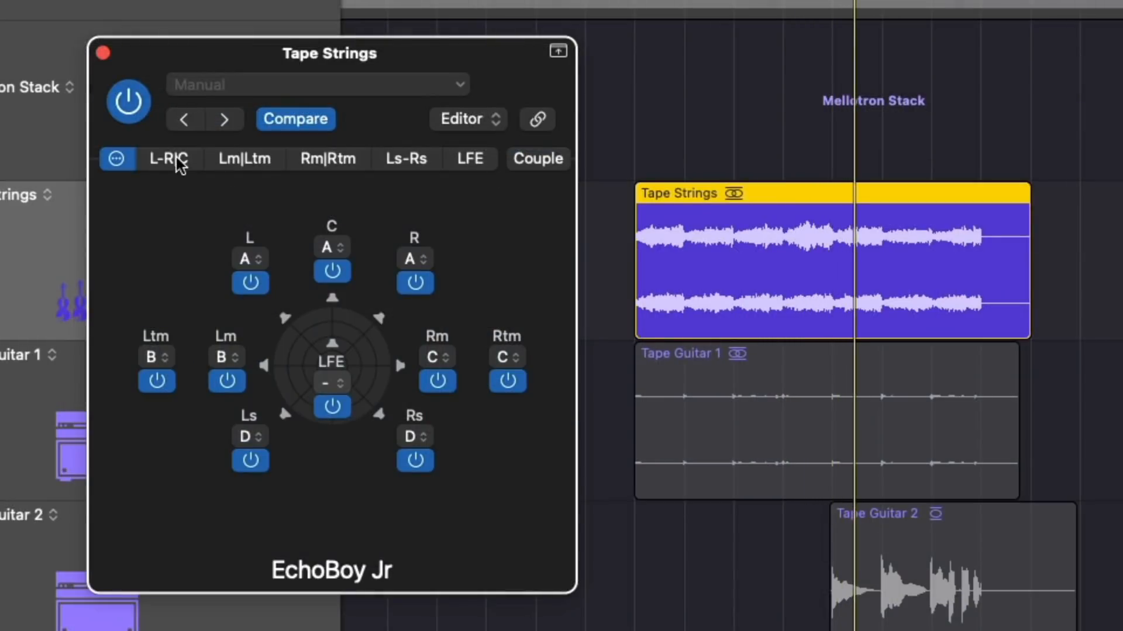
click(177, 157)
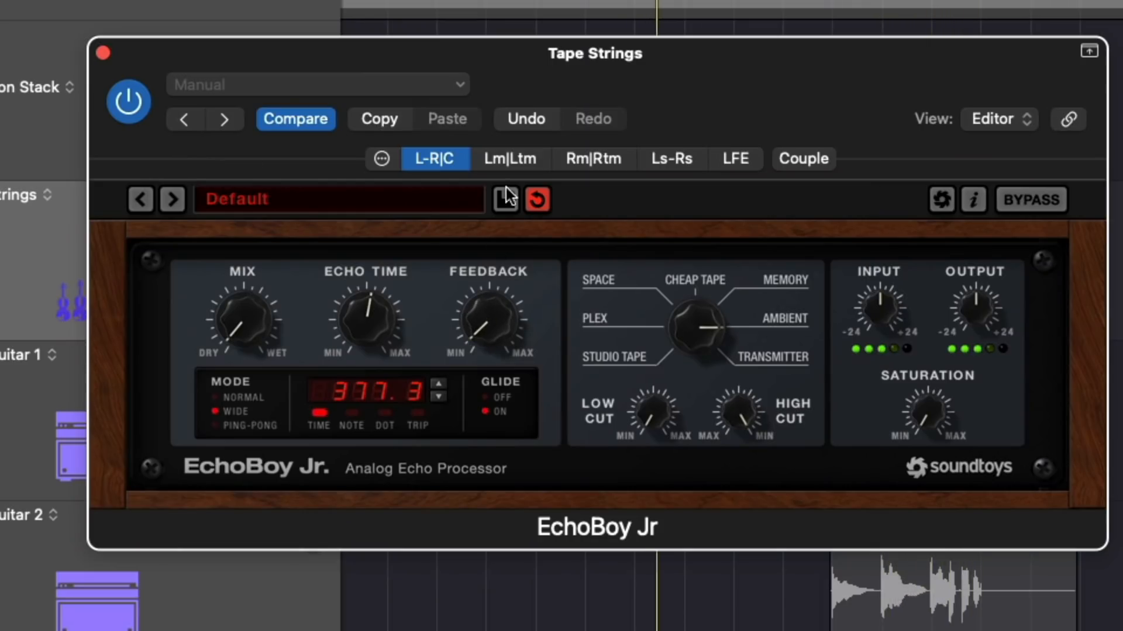
In EchoBoy Jr on Tape Strings, set the Lm|Ltm channels to Cheap Tape and the Ls-Rs echo time to about 726.5.
click(517, 158)
click(693, 282)
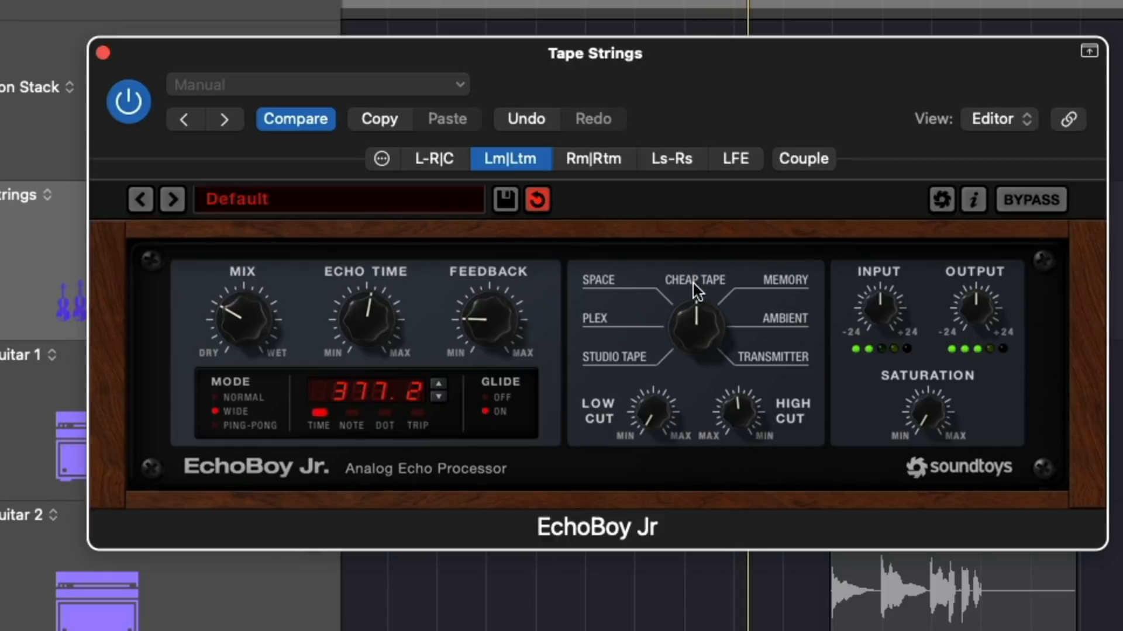
click(667, 159)
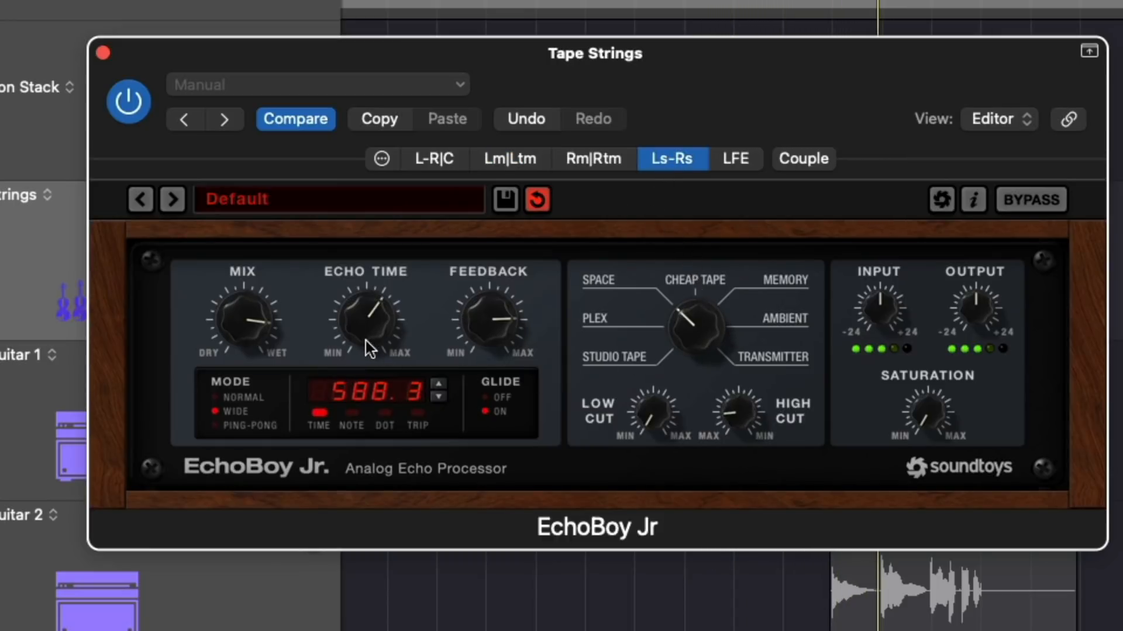
drag(348, 332, 349, 321)
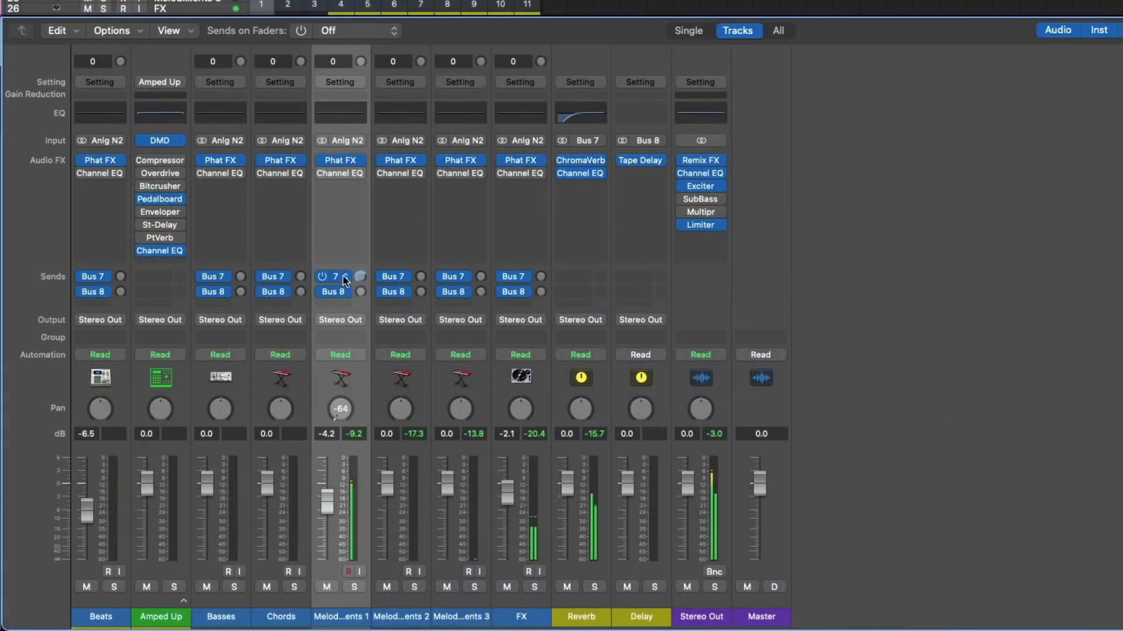
Give the Bus 7 Reverb send on the first Melodic Elements strip an independent pan of about +34 using Sends on Faders.
click(345, 281)
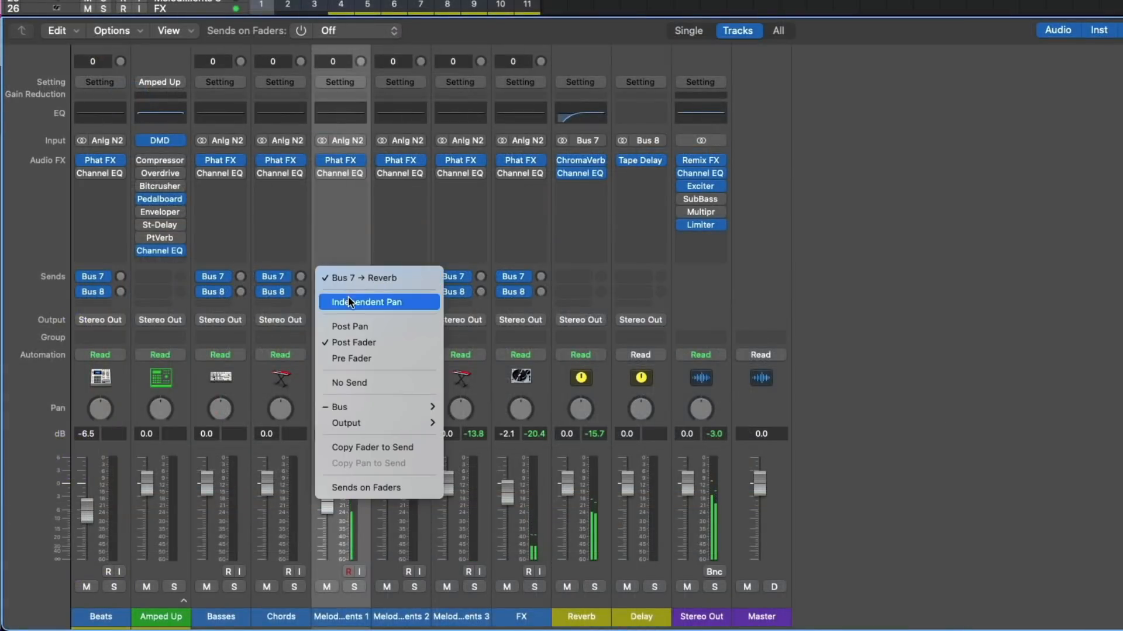
click(349, 296)
click(300, 33)
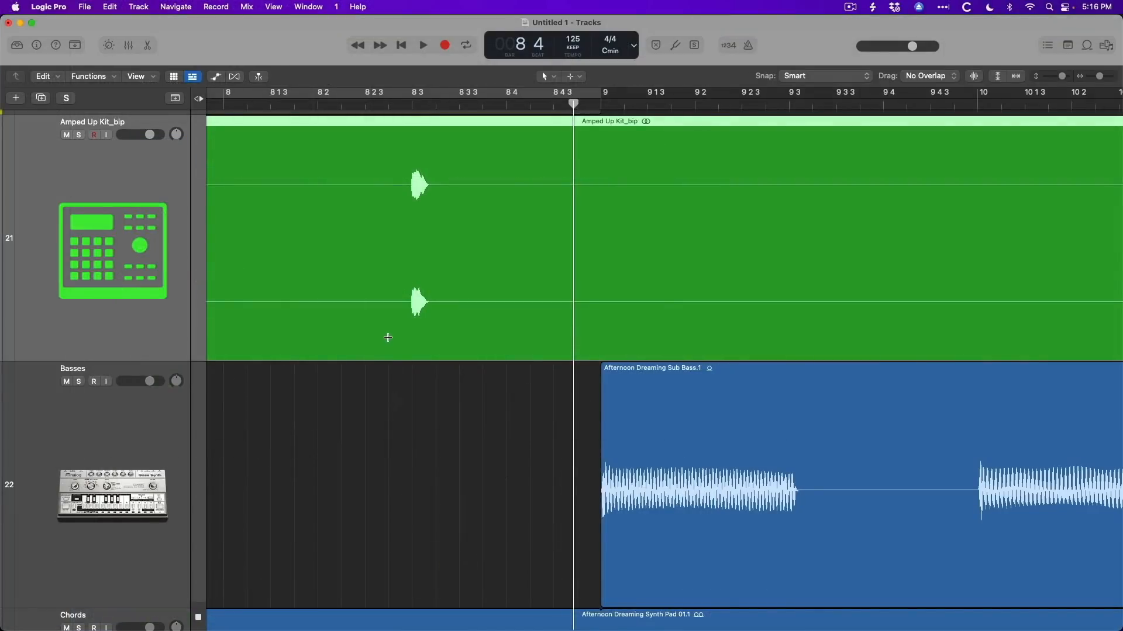
Marquee-select the hit at 8 3 in the Amped Up Kit_bip region and open Selection-Based Processing for it.
drag(388, 338, 739, 338)
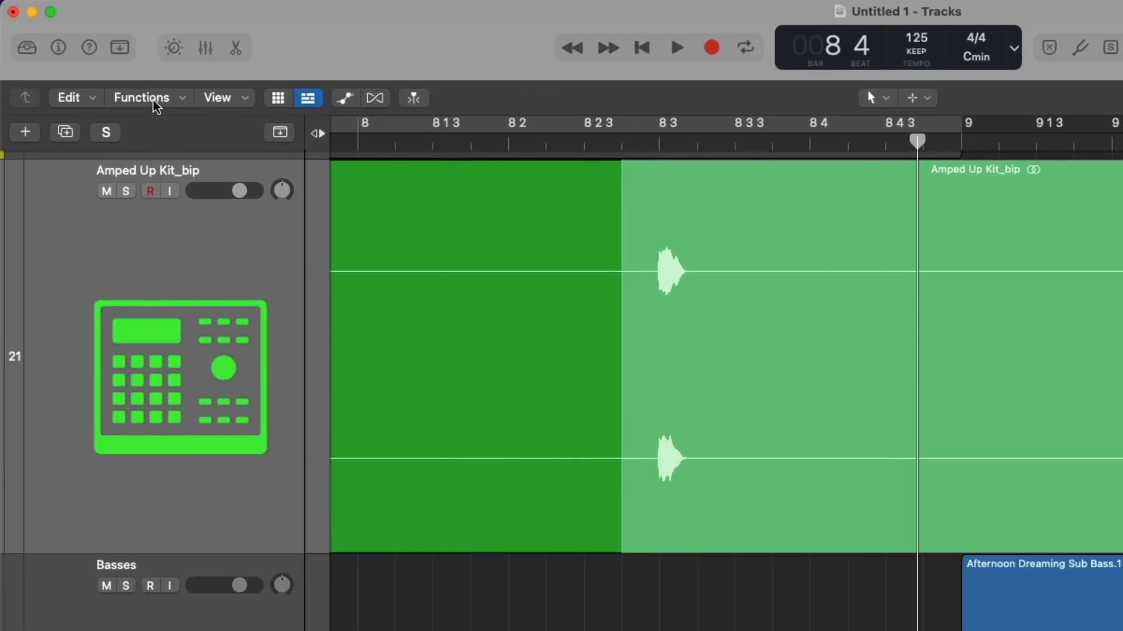
click(146, 99)
click(156, 326)
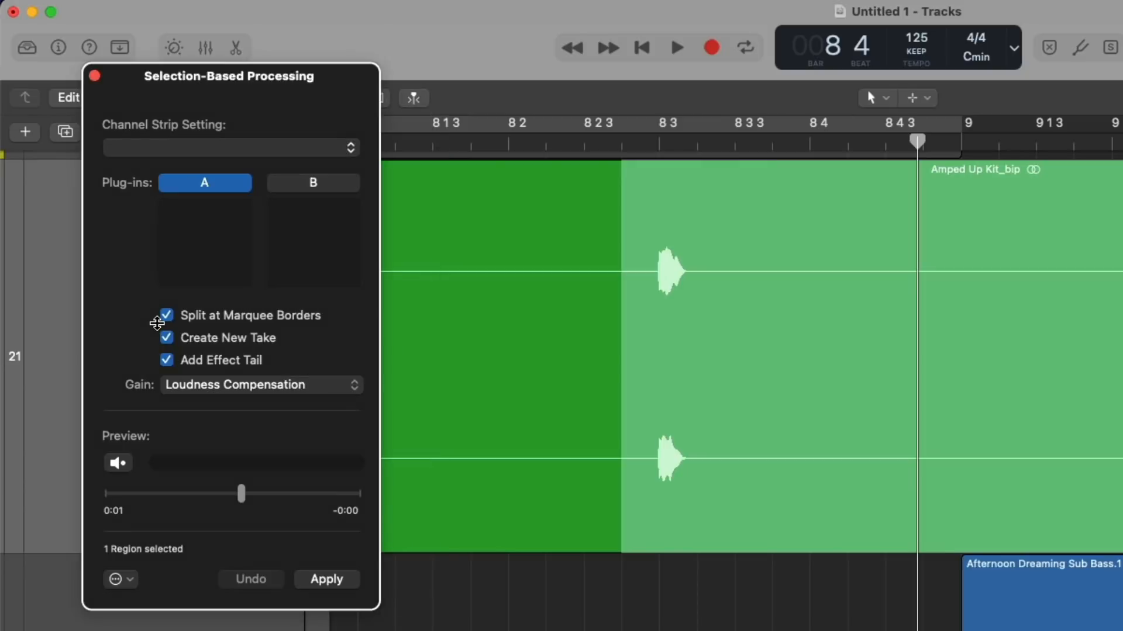
Add Space Designer to plug-in chain A and apply the processing to the marquee selection.
click(197, 210)
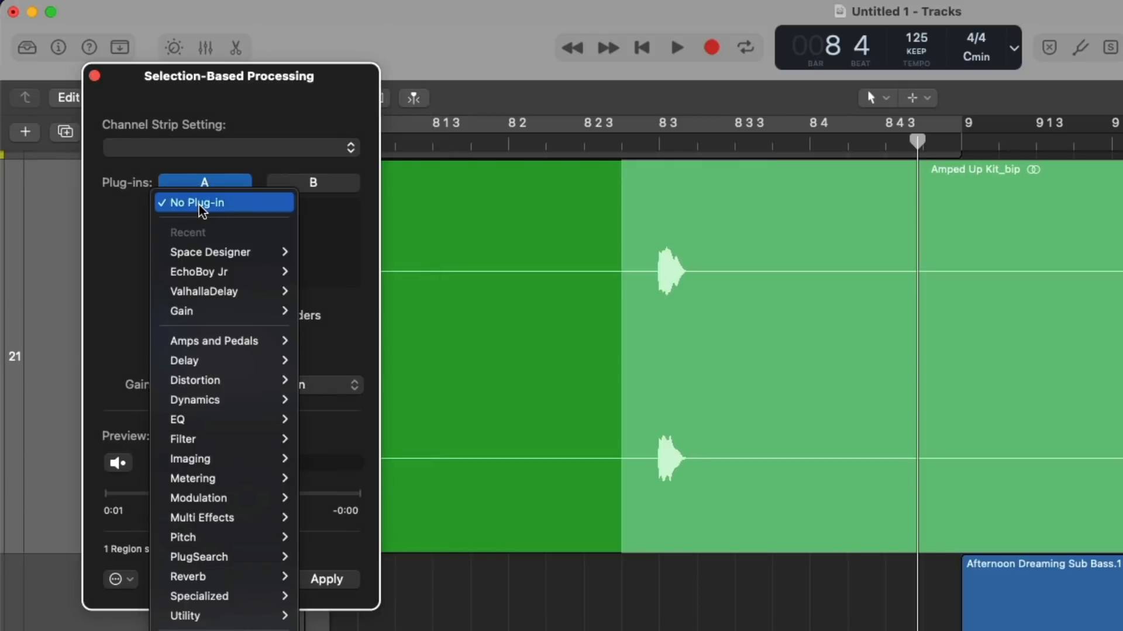
click(206, 251)
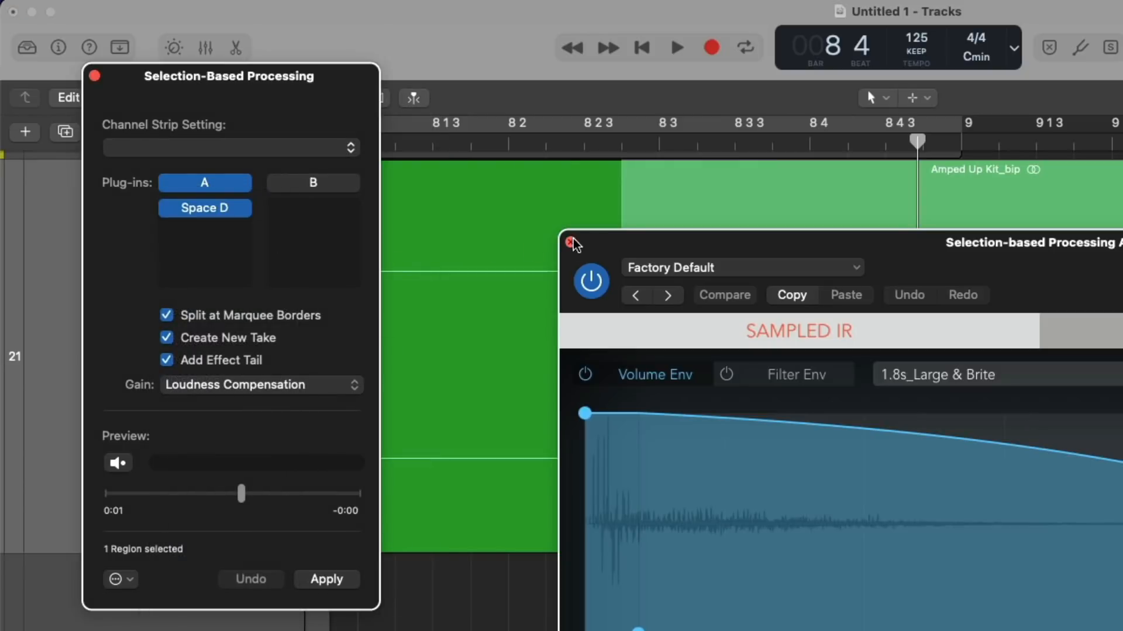
click(570, 242)
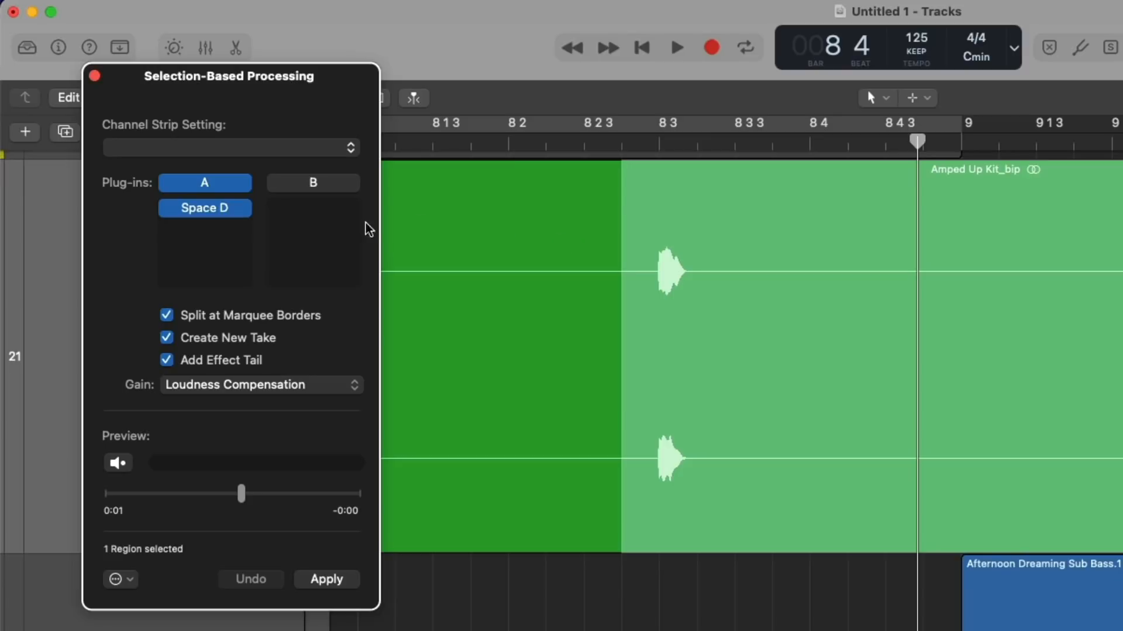
click(325, 579)
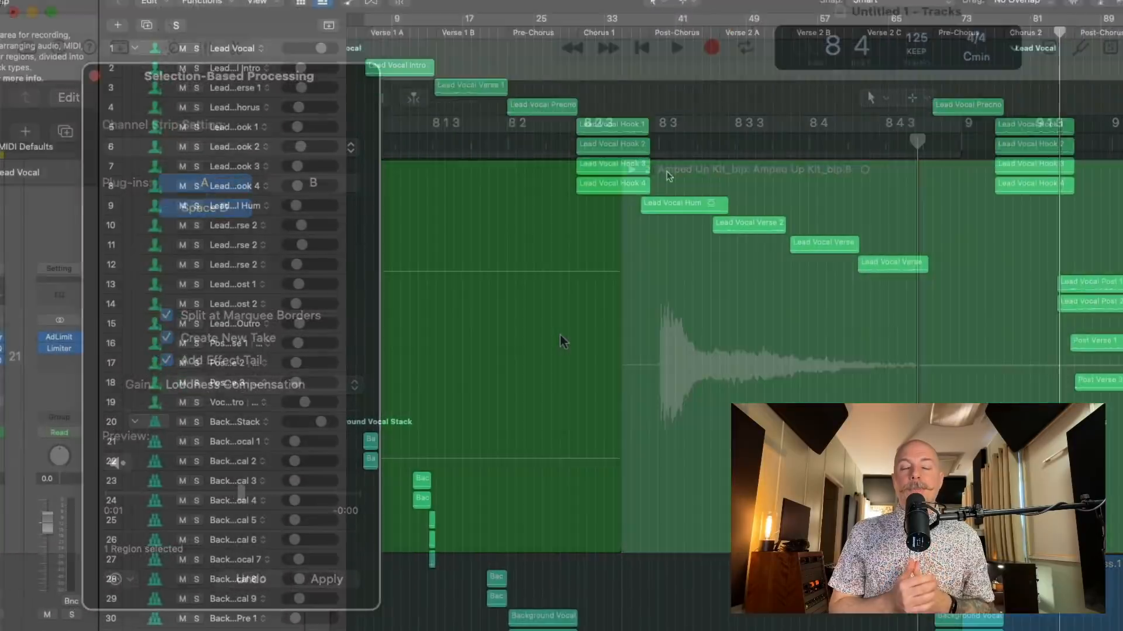
Look through the track list of the MONTERO 1000 Tracks project and play the song from bar 45.
scroll(785, 28, down, 20)
scroll(787, 27, down, 20)
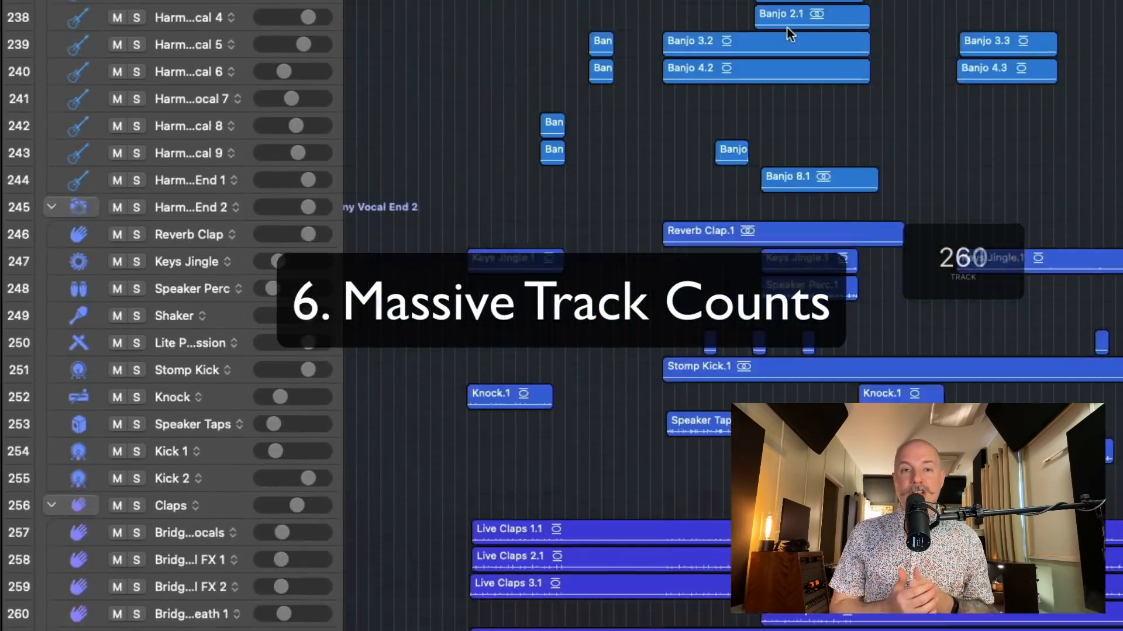
scroll(787, 27, down, 20)
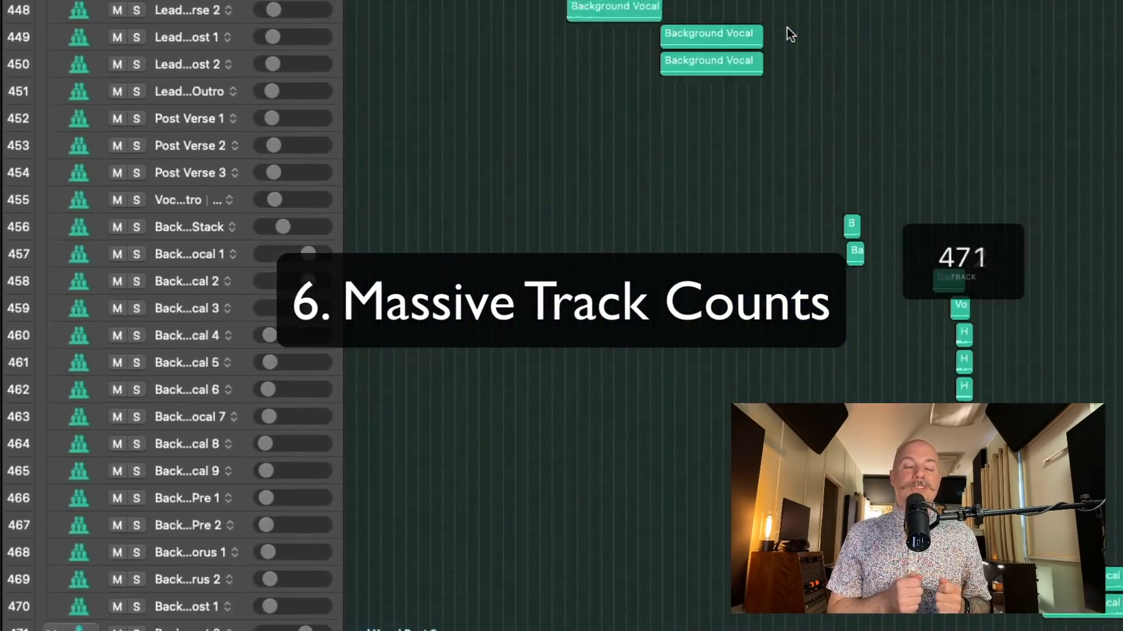
scroll(787, 27, down, 20)
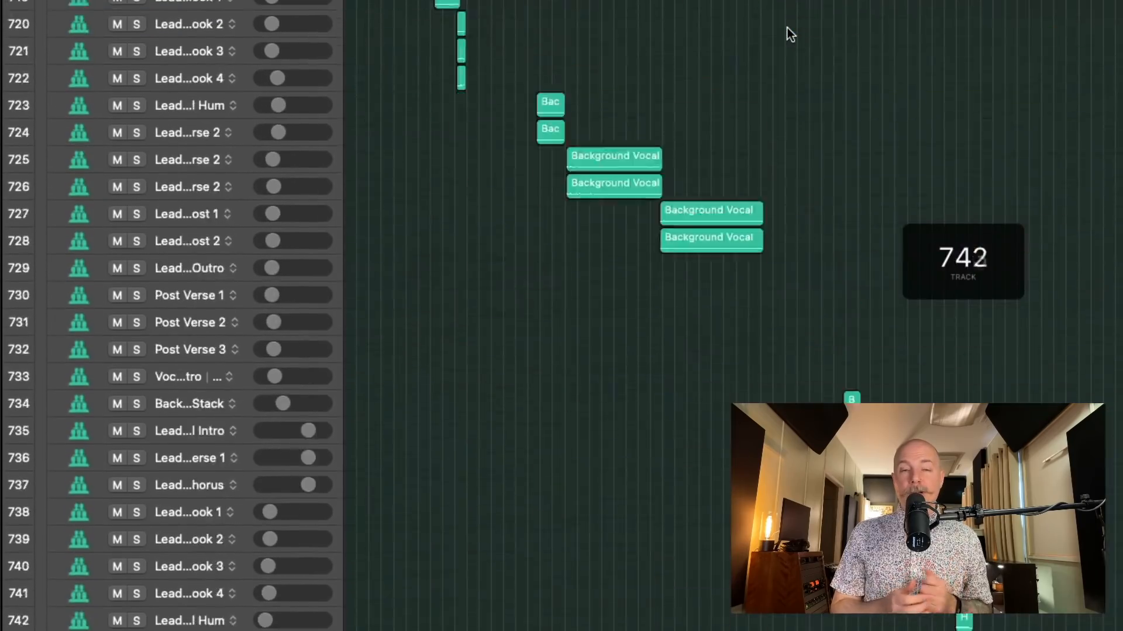
scroll(787, 27, down, 20)
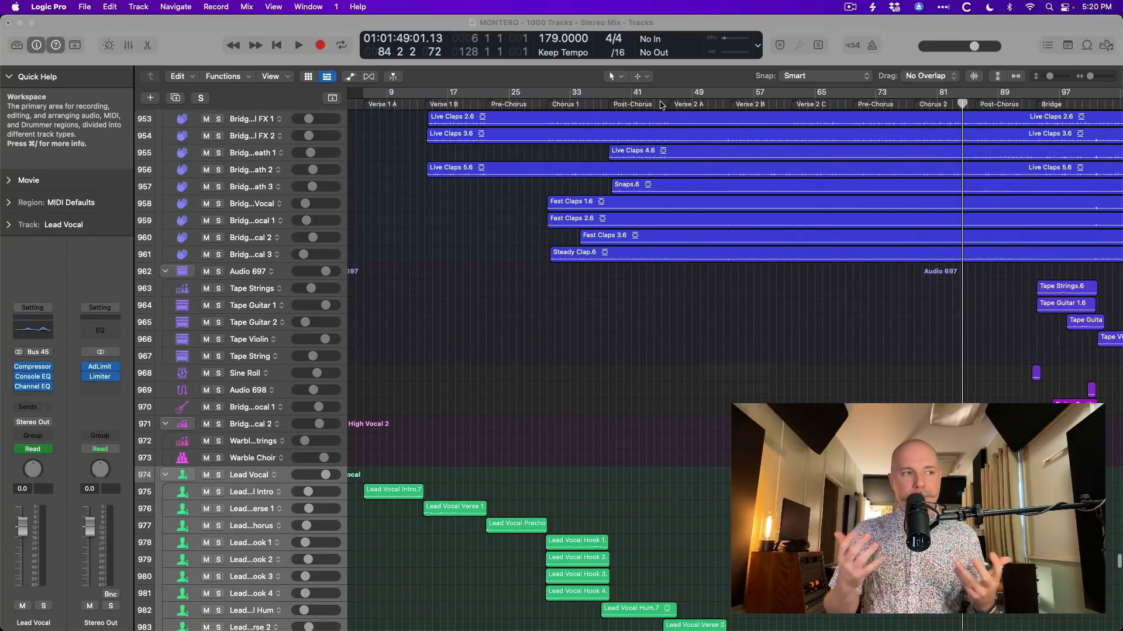
click(660, 104)
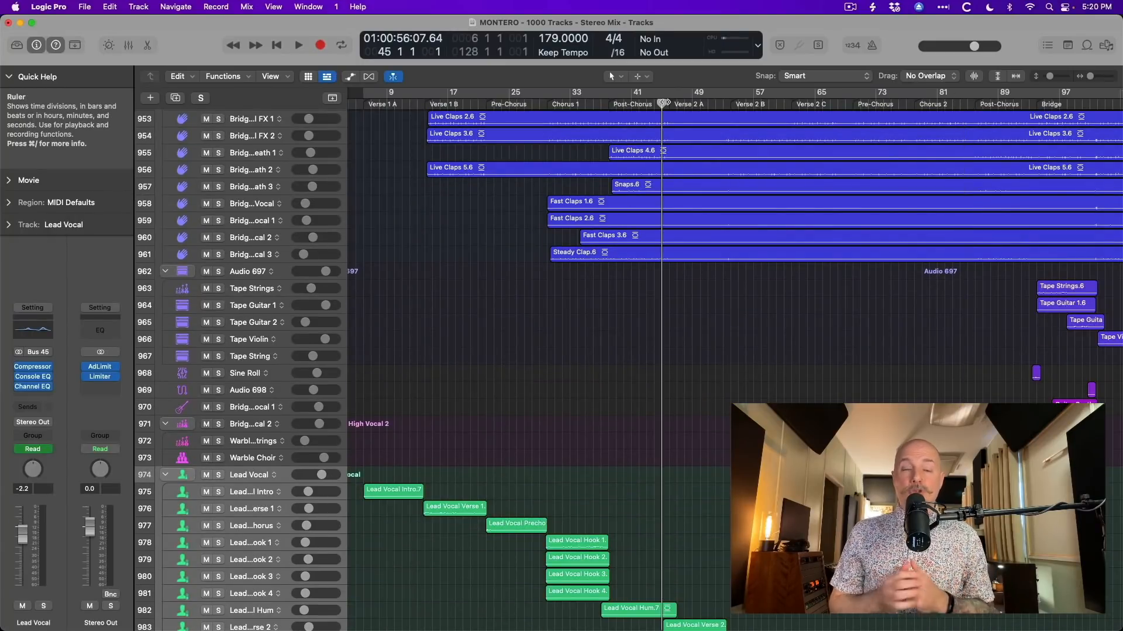
key(space)
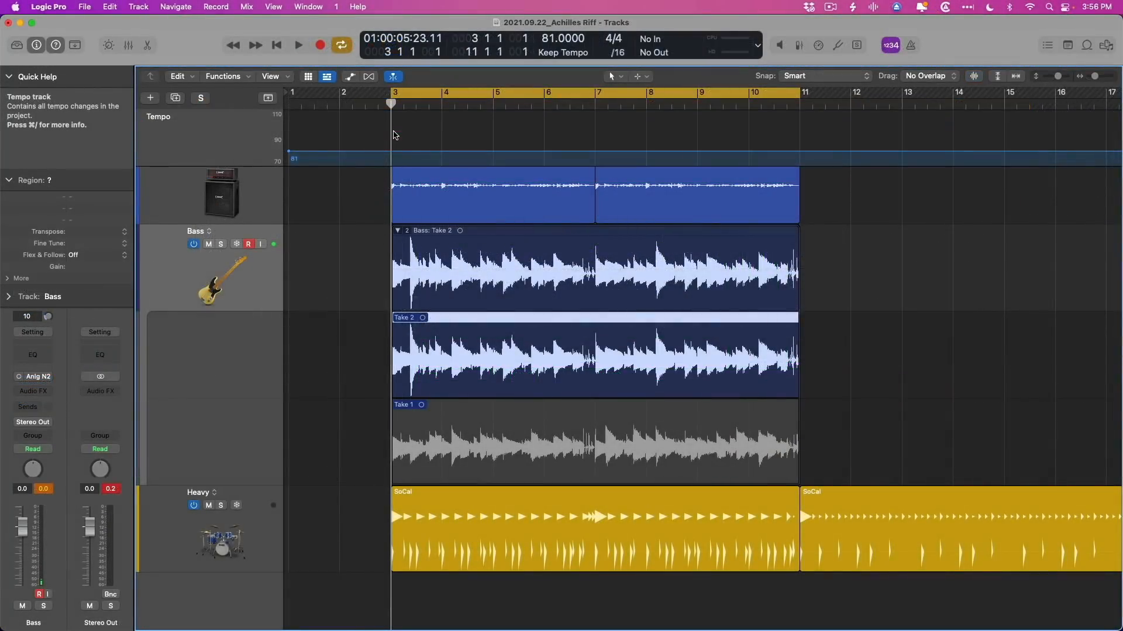
Record a third take on the Bass track over the cycle range and switch the take folder to Take 1.
key(r)
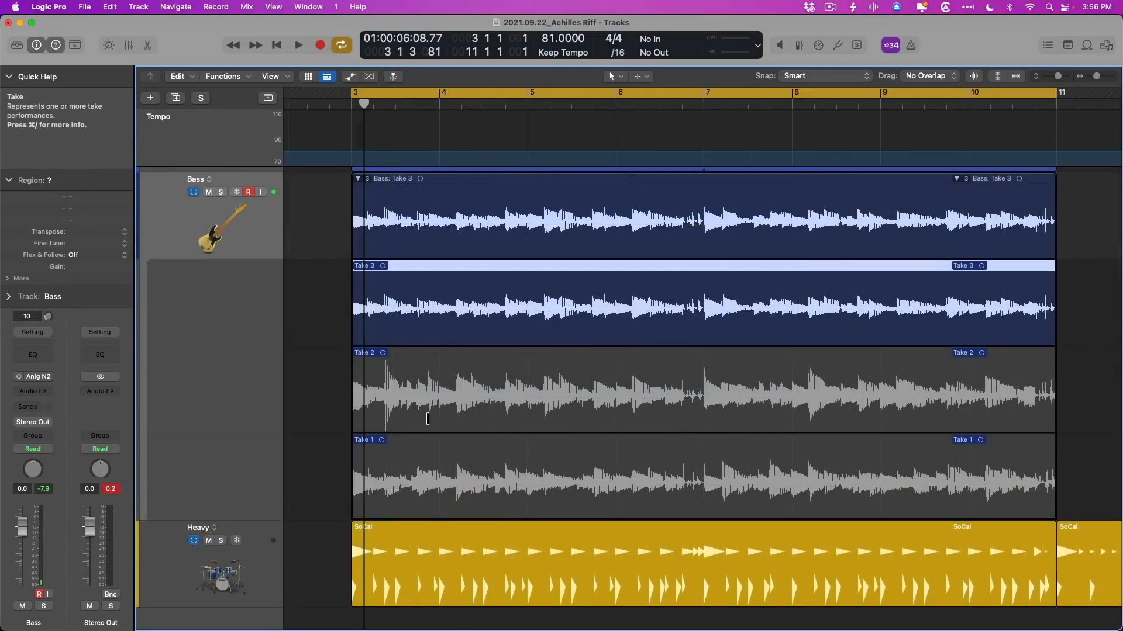
click(427, 419)
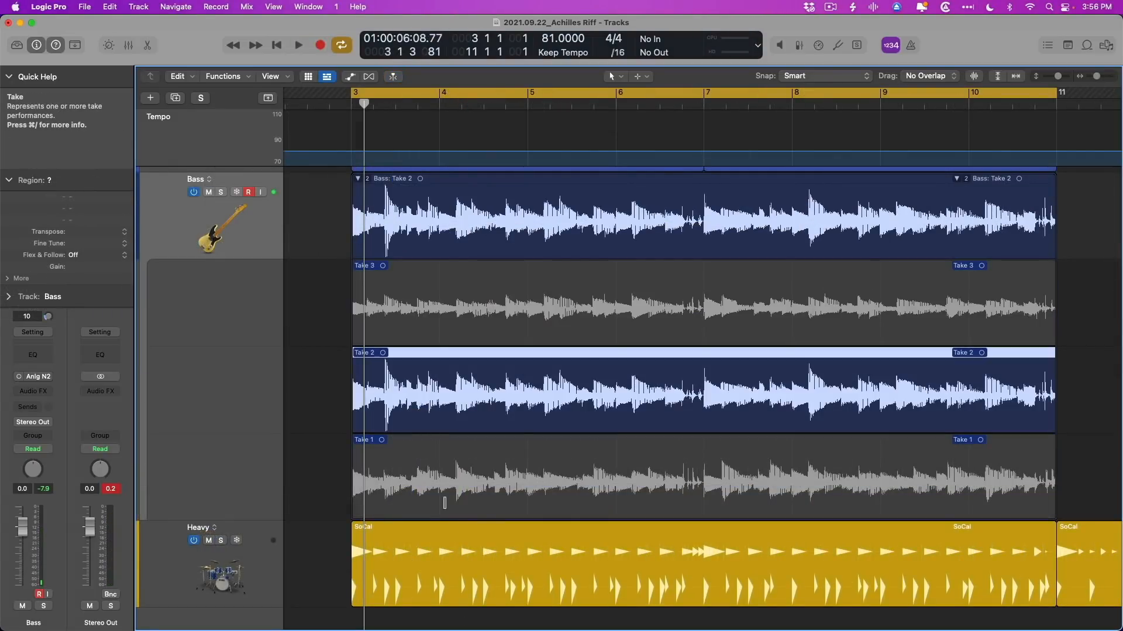
click(444, 503)
Comp a short phrase in bar 4 from Take 3 and a section across bars 5 and 6 from Take 2, then collapse the take folder.
drag(455, 330, 501, 324)
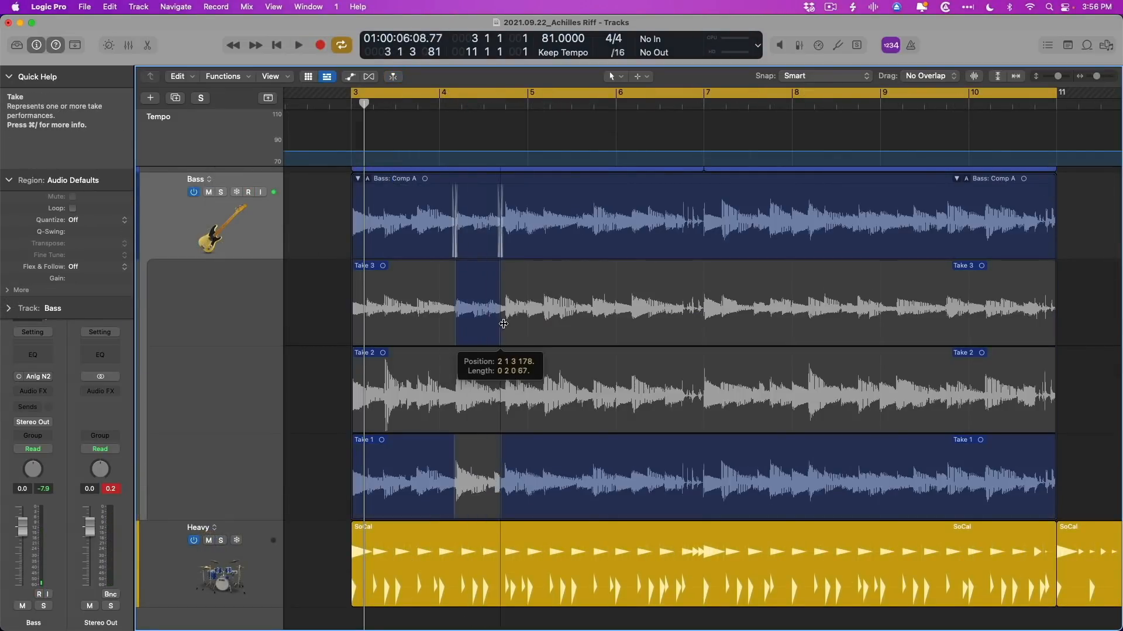
drag(544, 411, 667, 401)
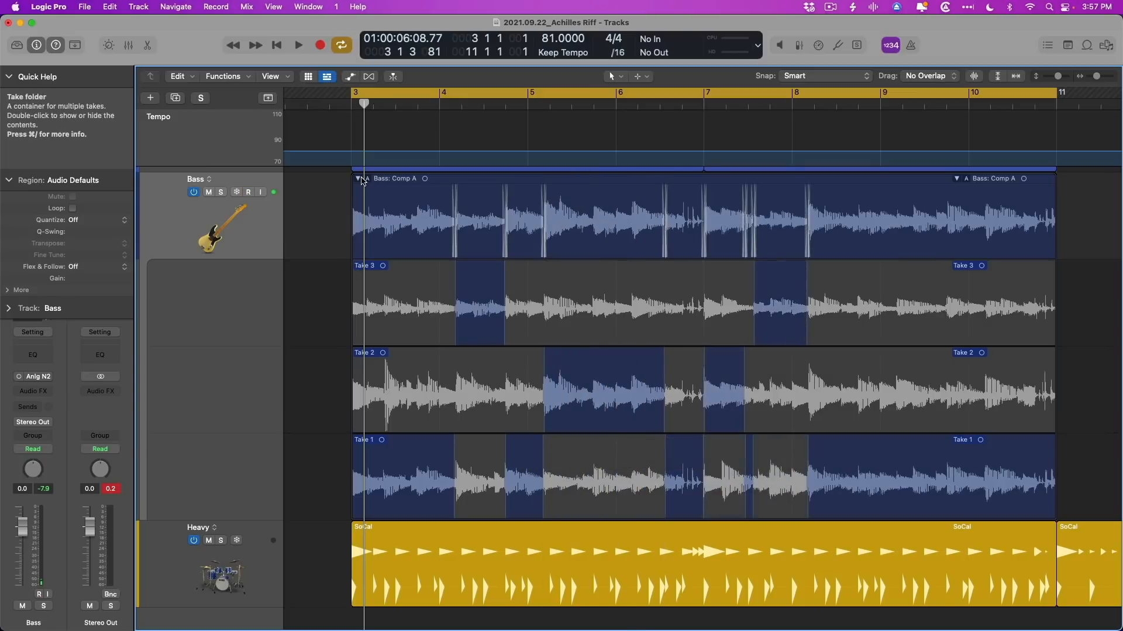
click(358, 179)
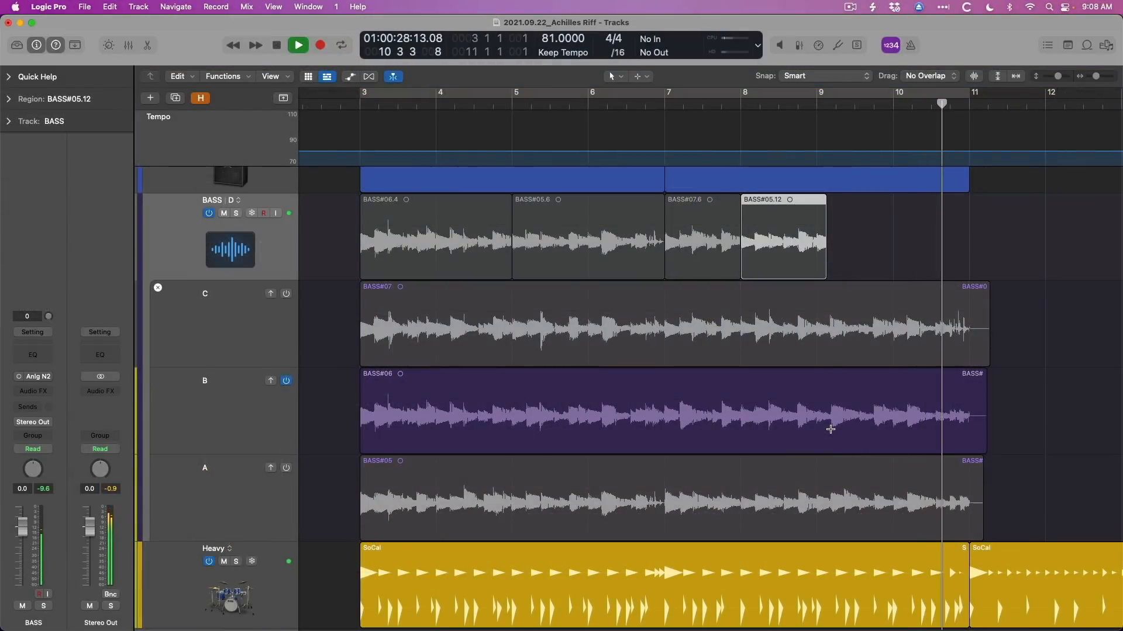
Continue comping the BASS track by bringing sections from alternatives B and C into alternative D.
key(space)
drag(831, 429, 915, 280)
drag(1006, 339, 948, 243)
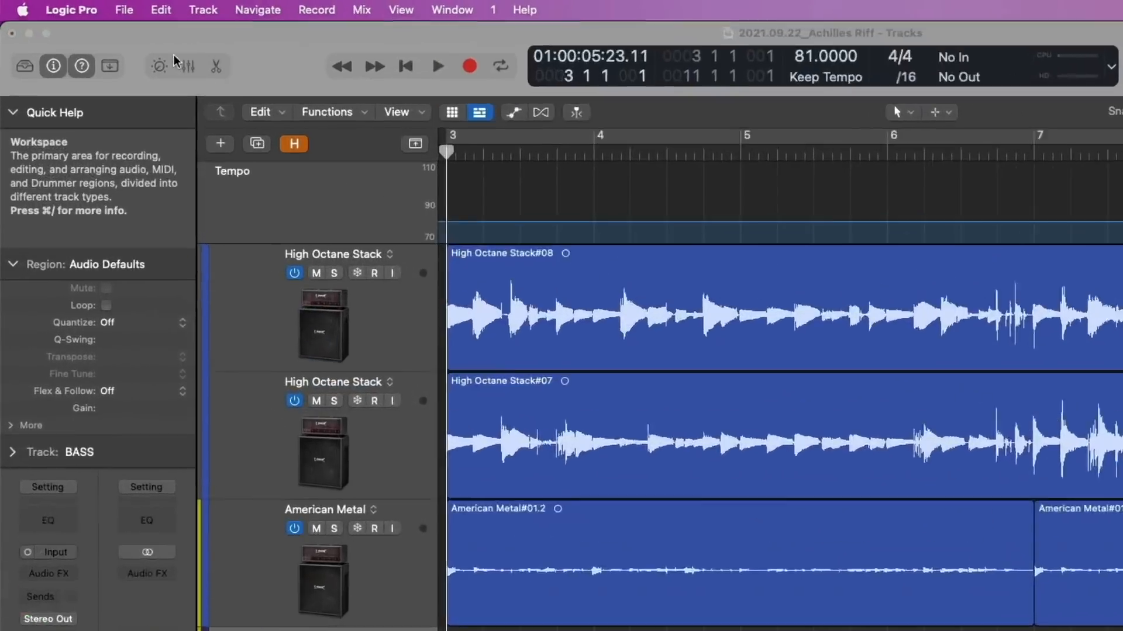
Open the Recording preferences to reach the Overlapping Track Recordings options.
click(71, 10)
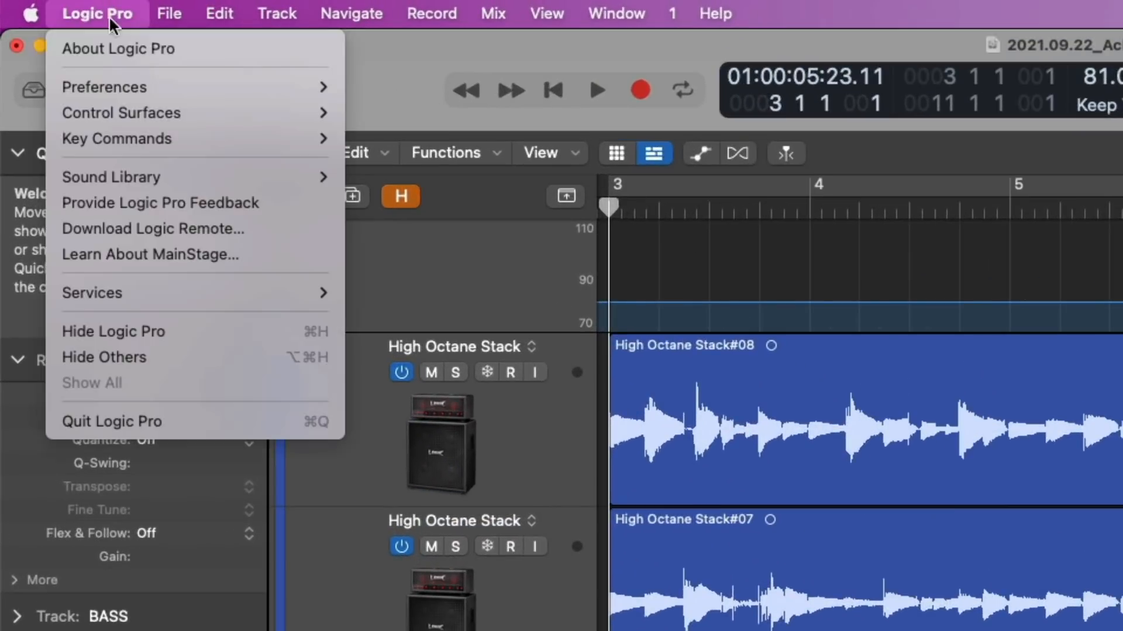
mouse_move(101, 60)
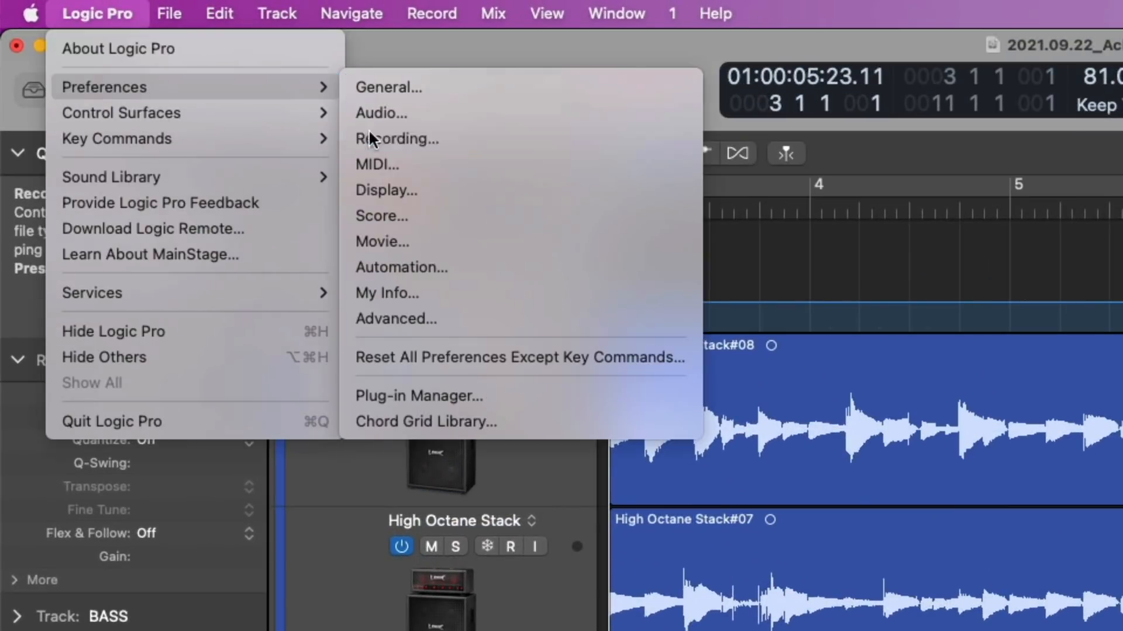
click(369, 136)
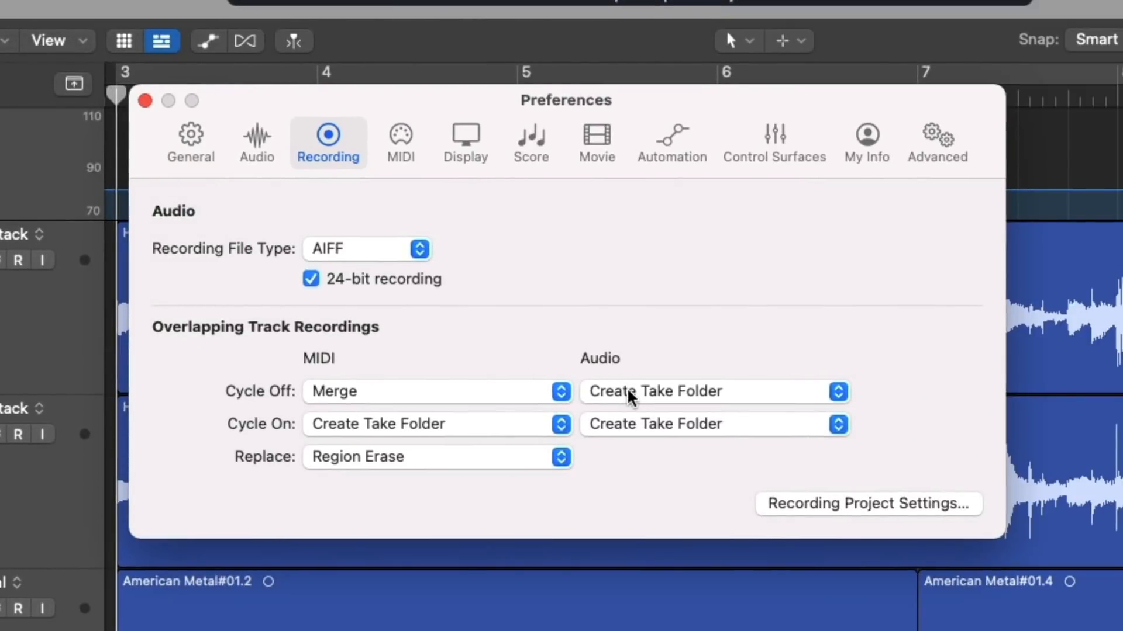
Set overlapping audio recordings to Create Track Alternative with cycle off and Create Track Alternatives with cycle on.
click(630, 398)
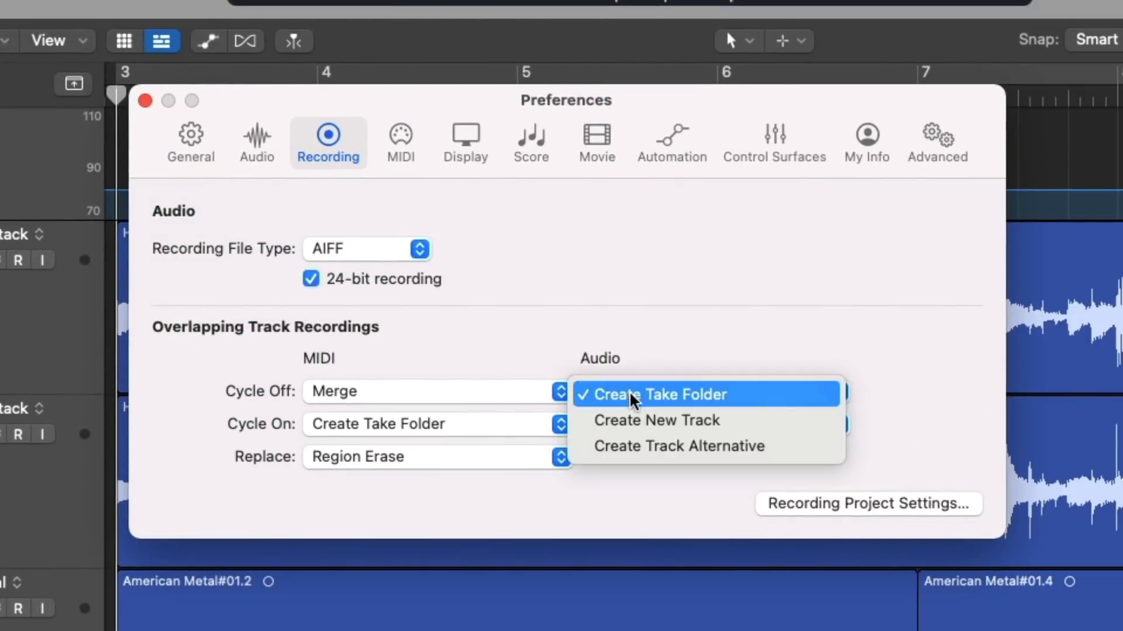
click(626, 450)
click(625, 433)
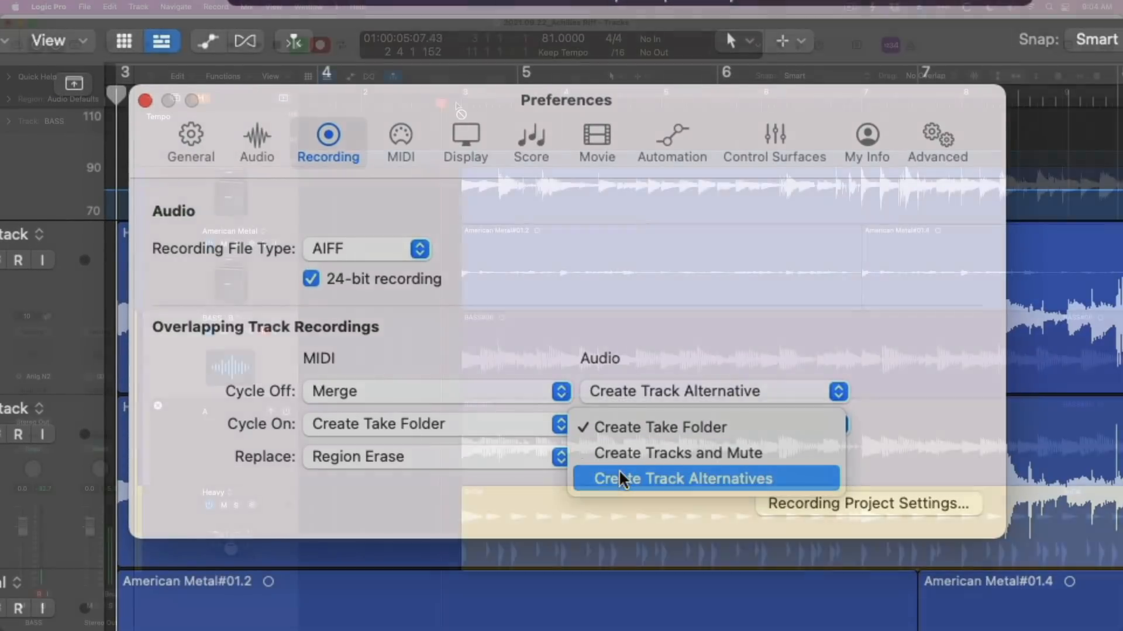
click(619, 476)
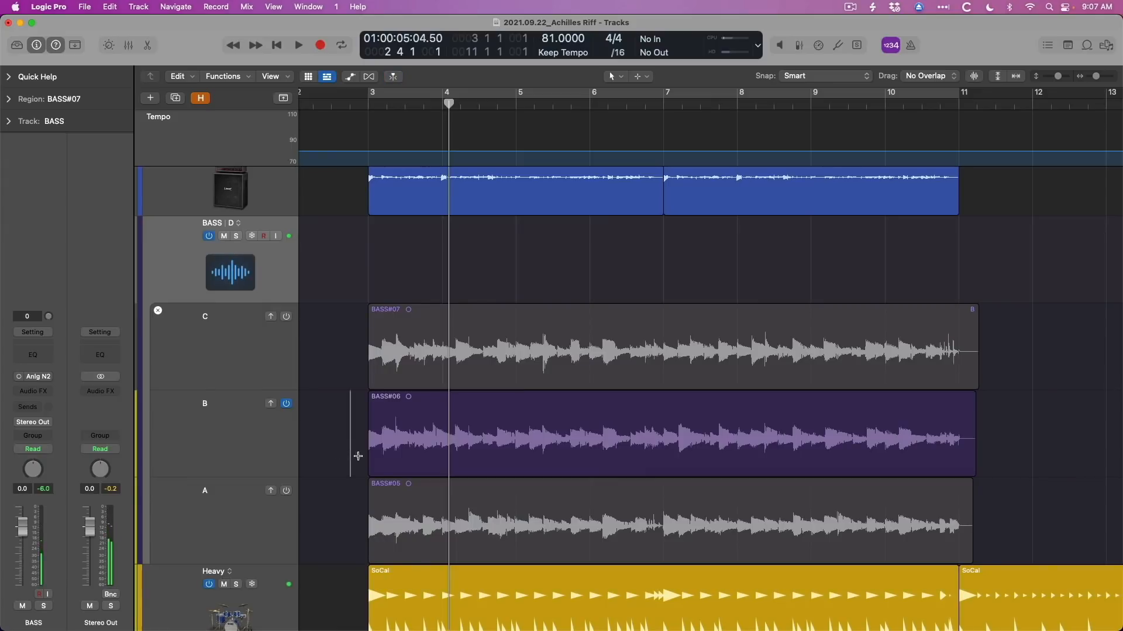
Bring the bars 3 and 4 section of BASS alternative B into alternative D, then audition alternatives C and A.
drag(358, 456, 477, 269)
click(285, 317)
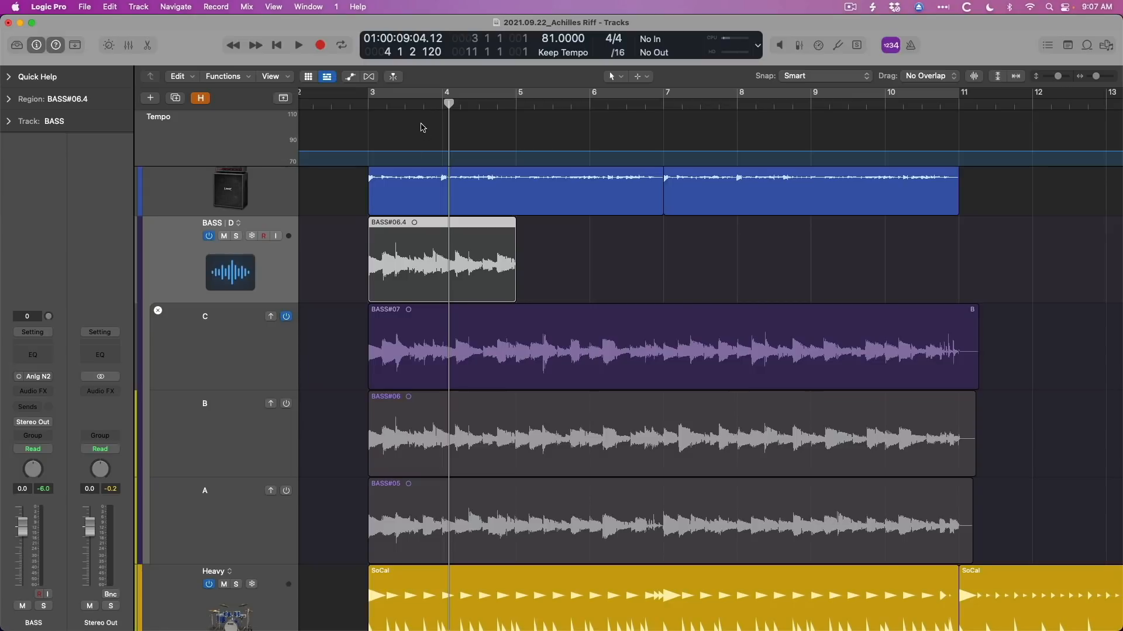
scroll(401, 225, down, 1)
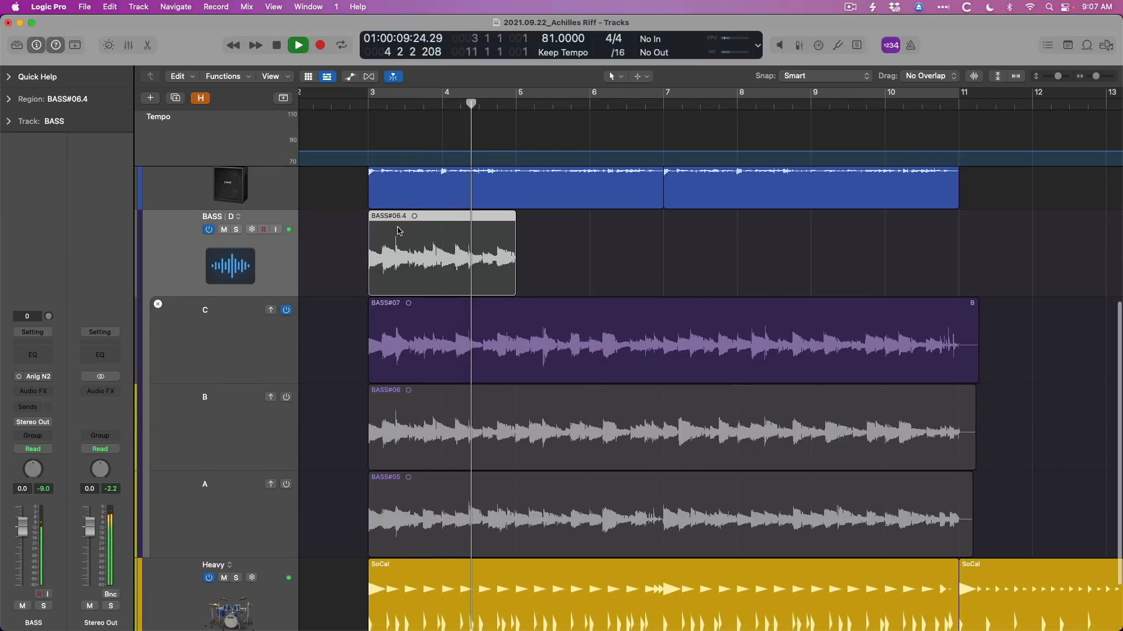
click(286, 484)
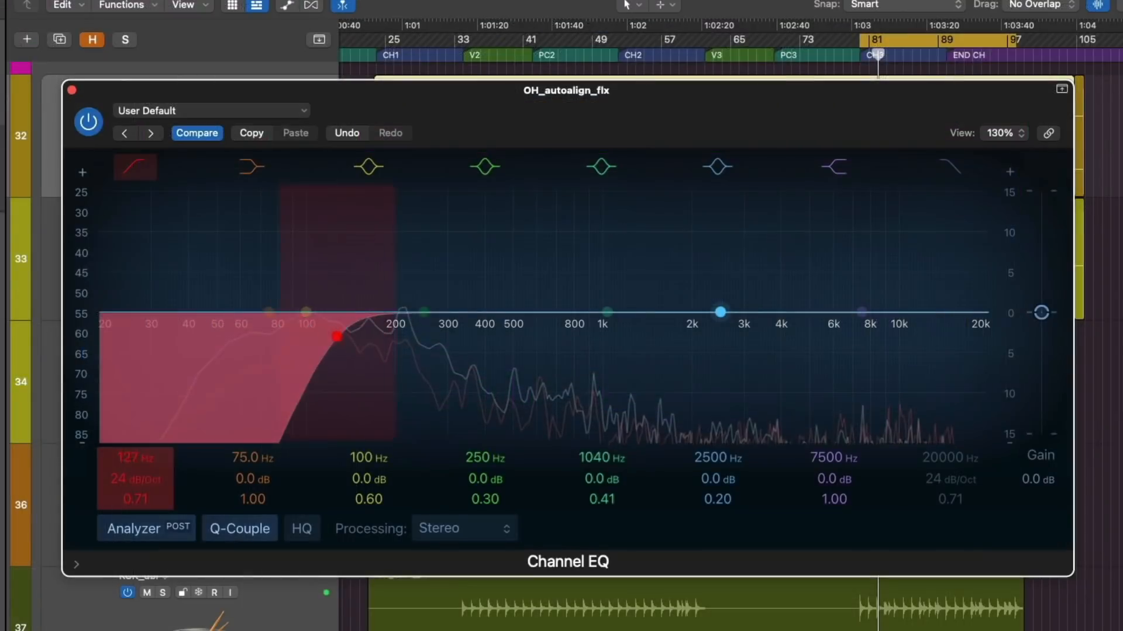
Shape the low end of OH_autoalign_flx in Channel EQ with a 142 Hz low cut and a -4.1 dB dip at 410 Hz.
drag(124, 463, 124, 458)
drag(427, 316, 490, 347)
scroll(501, 291, up, 8)
scroll(501, 291, down, 4)
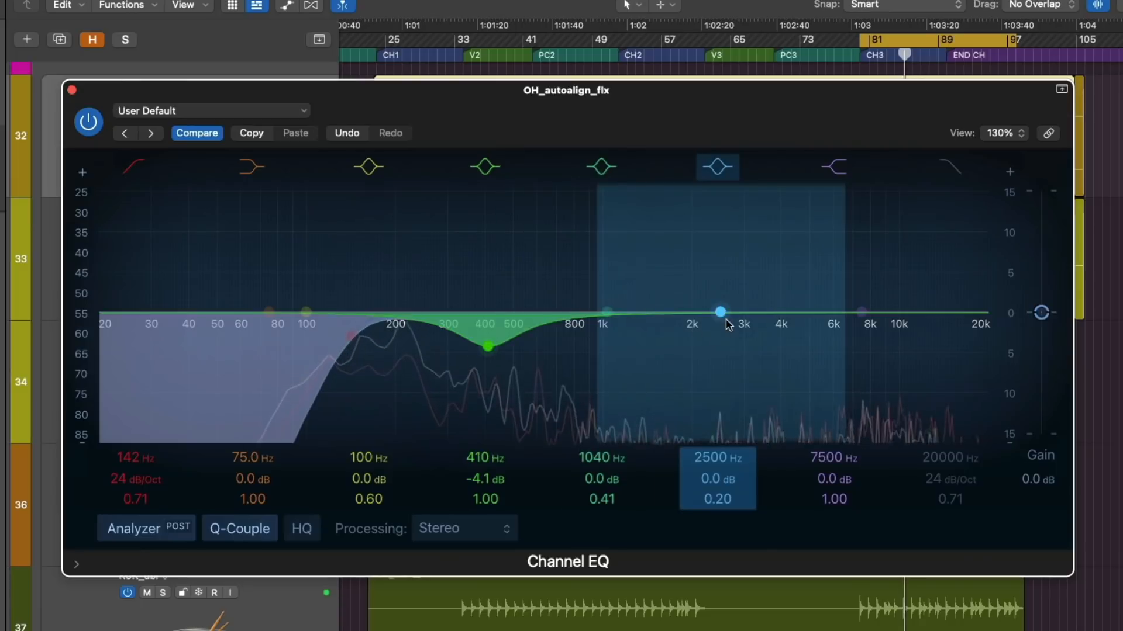
Turn on HQ in the Channel EQ and raise the high band at 14700 Hz by 1.1 dB with a Q of 1.00.
drag(726, 321, 947, 254)
scroll(764, 284, up, 5)
click(305, 529)
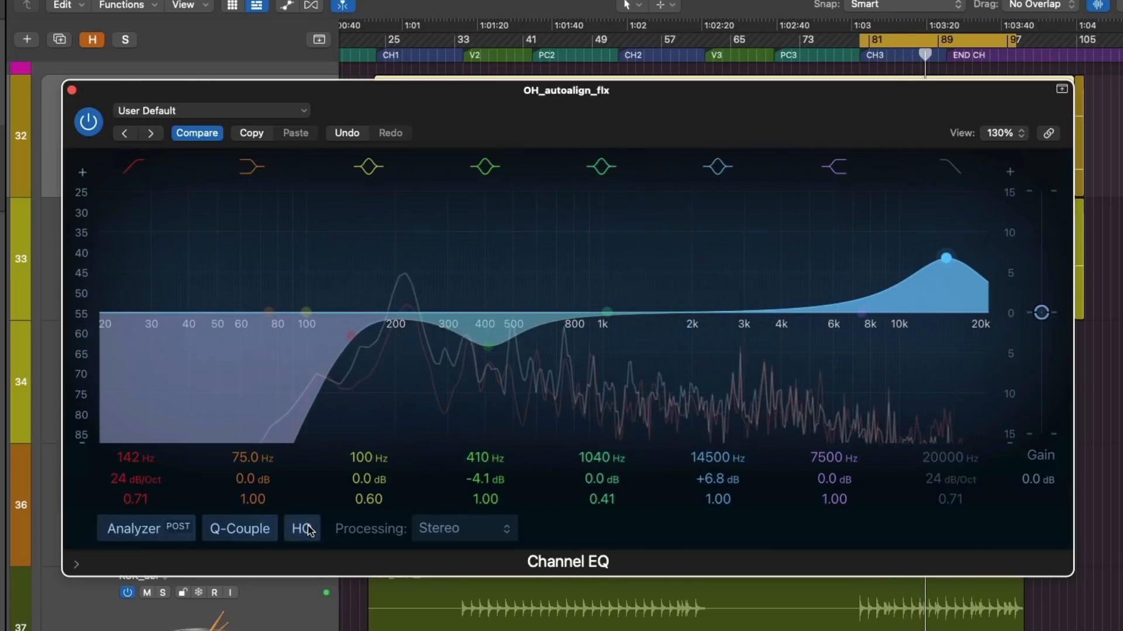
drag(945, 257, 949, 304)
Set the overhead Channel EQ to process Left Only and reopen the processing choices.
click(462, 529)
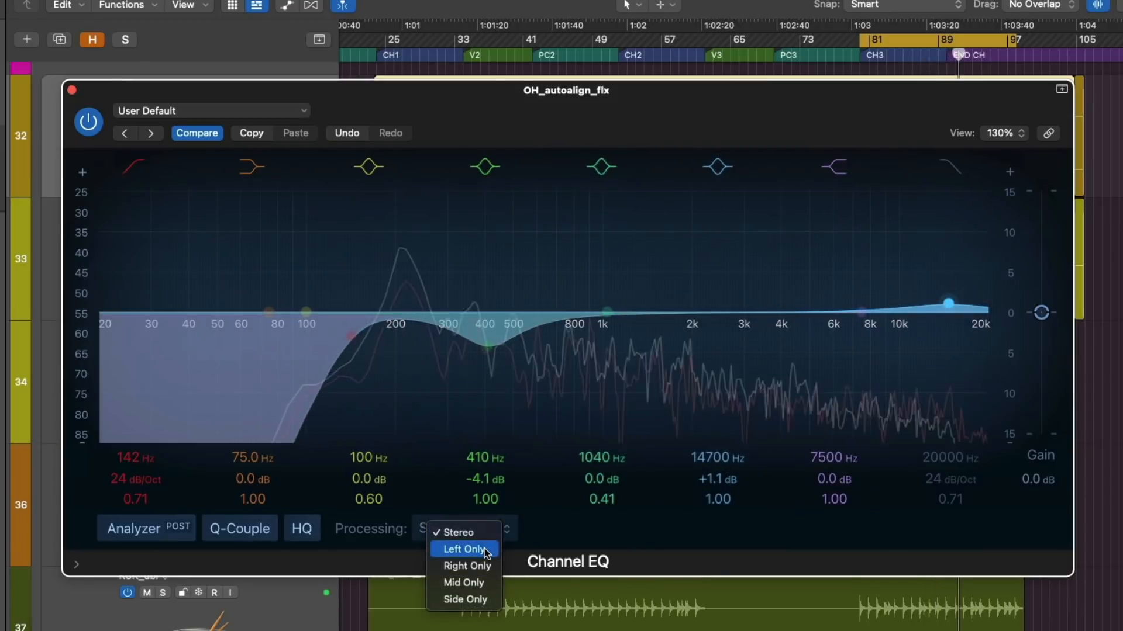
click(486, 551)
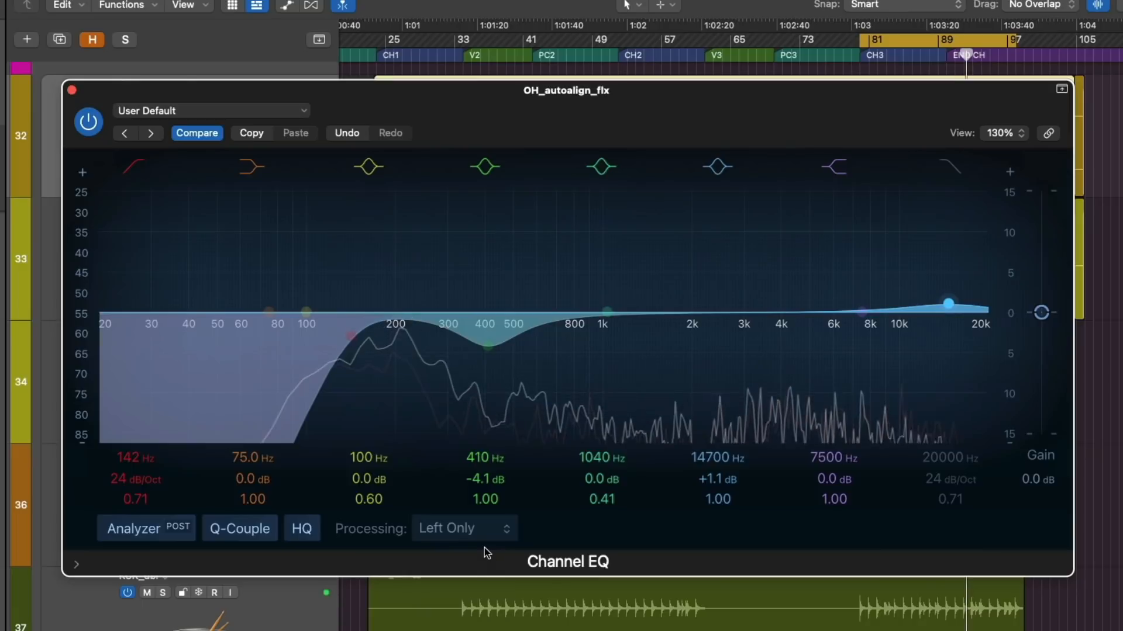
click(515, 535)
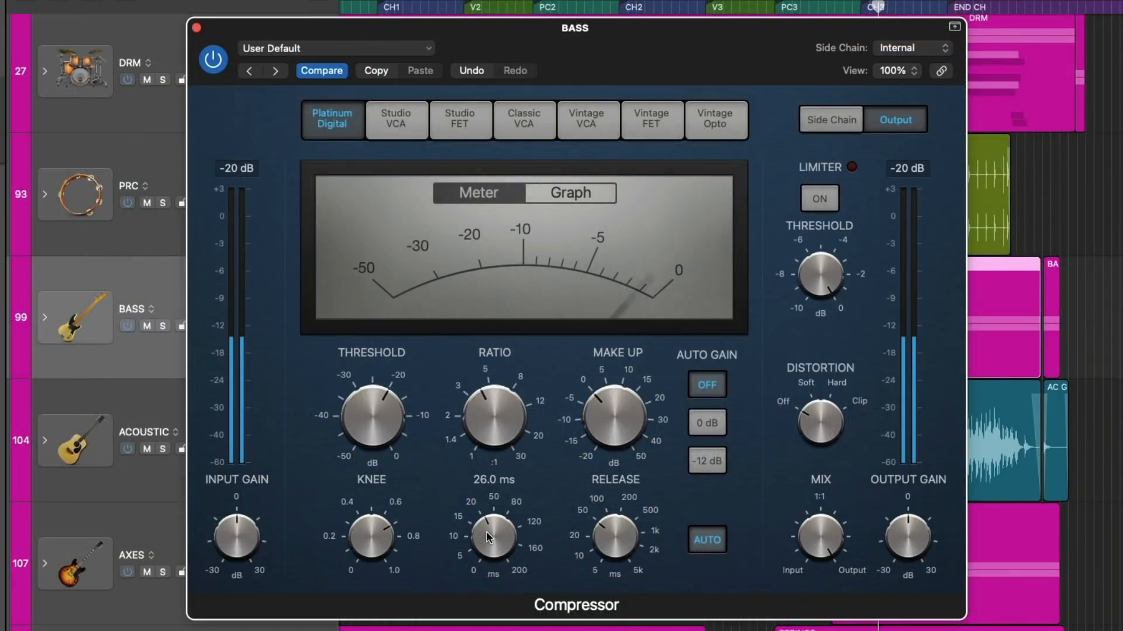
Try the BASS Compressor's Studio VCA, Studio FET and Classic VCA circuits, then return to Studio FET with the mix at 68.5%.
click(401, 132)
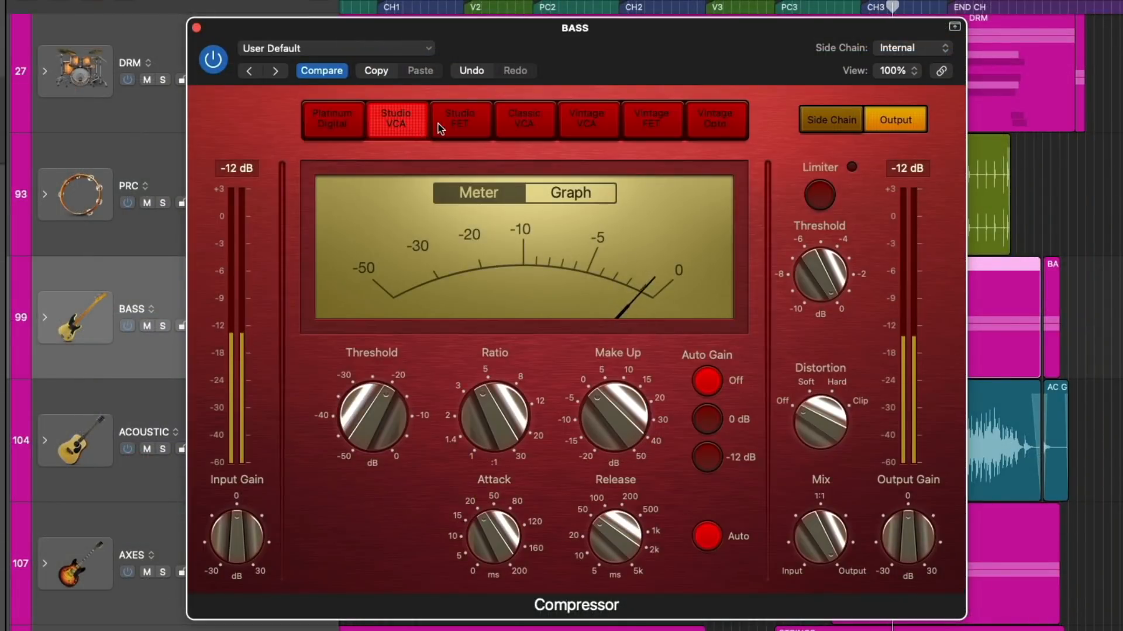
click(458, 125)
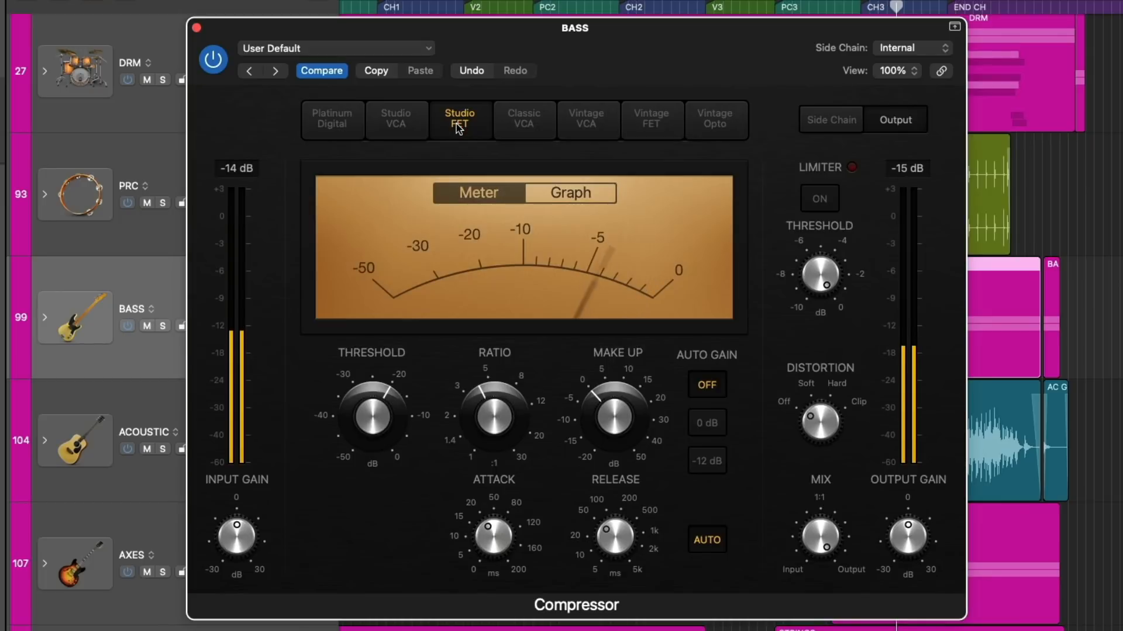
click(528, 126)
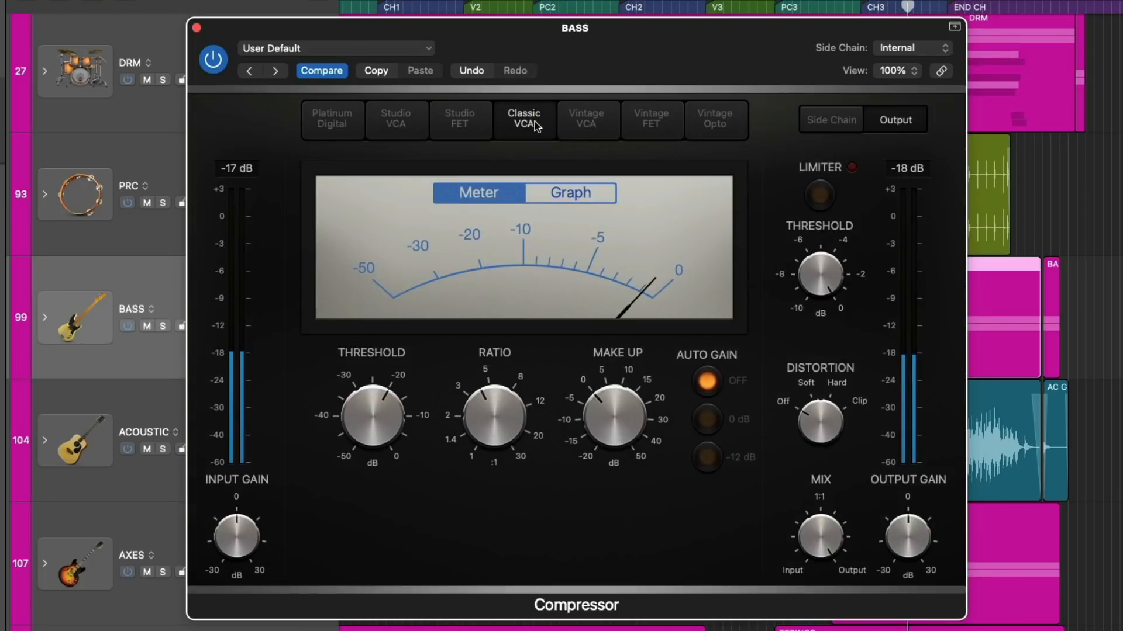
click(460, 120)
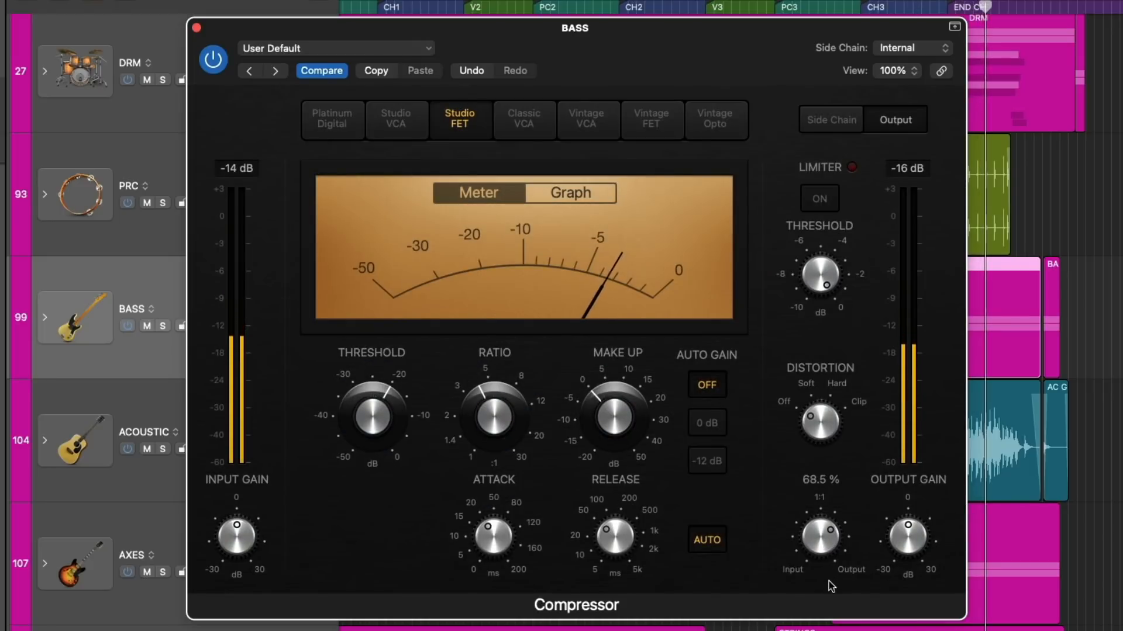
Choose the audio track KCK_autoalign_flx (Audio 11) as the BASS Compressor's side chain source.
click(912, 48)
mouse_move(894, 74)
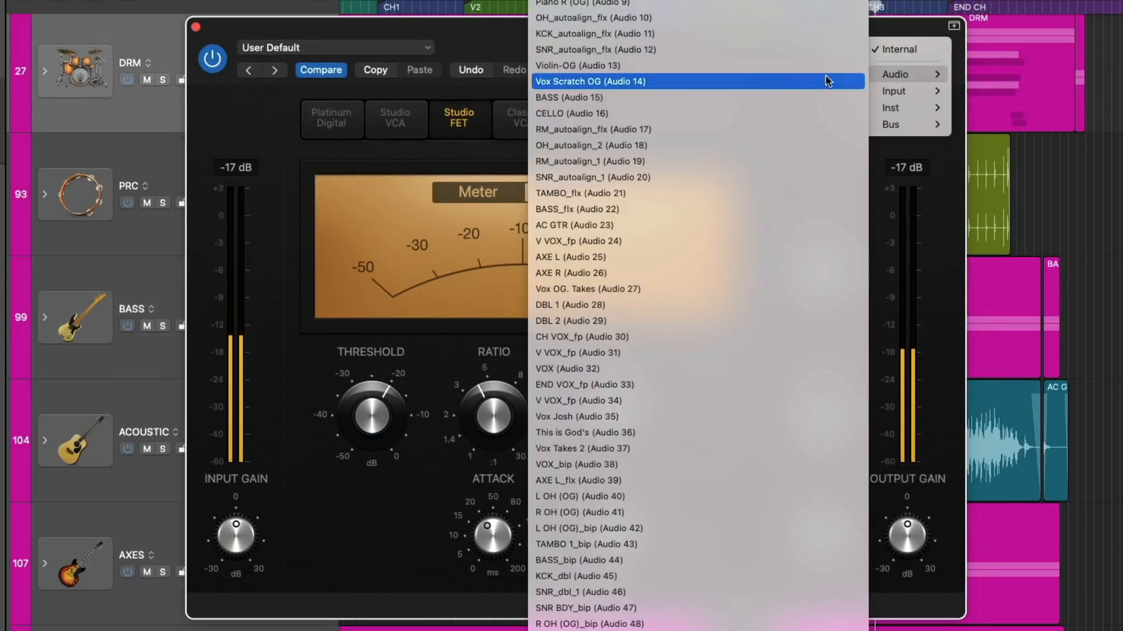
click(751, 37)
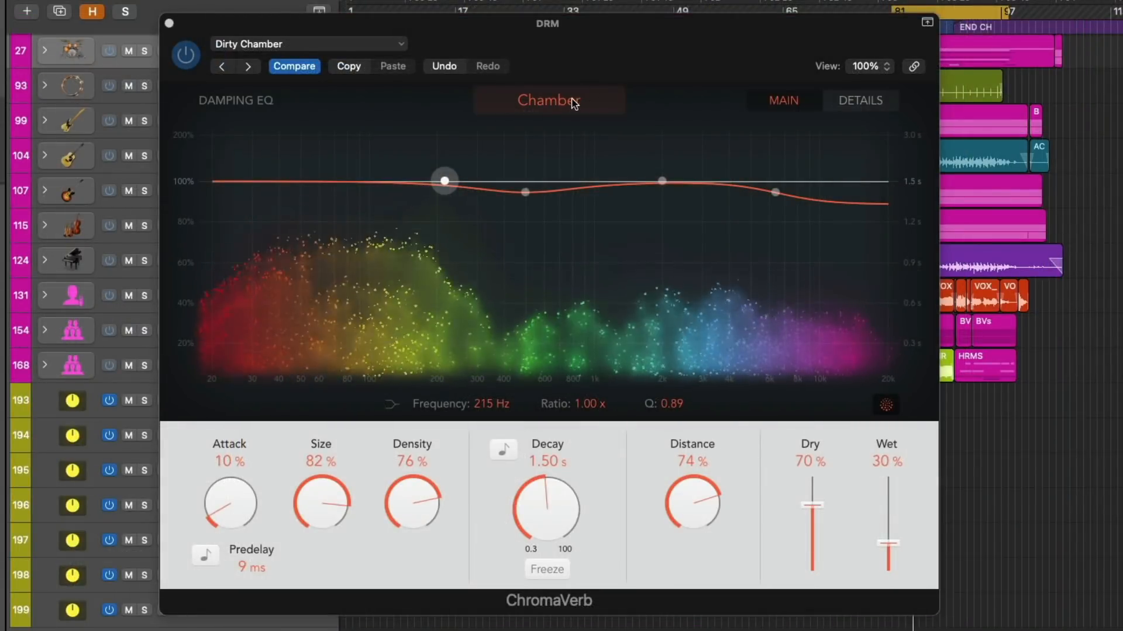
Give the DRM ChromaVerb the Airy room type and a damping curve with reduced lows and raised highs, then show its detail settings.
click(570, 103)
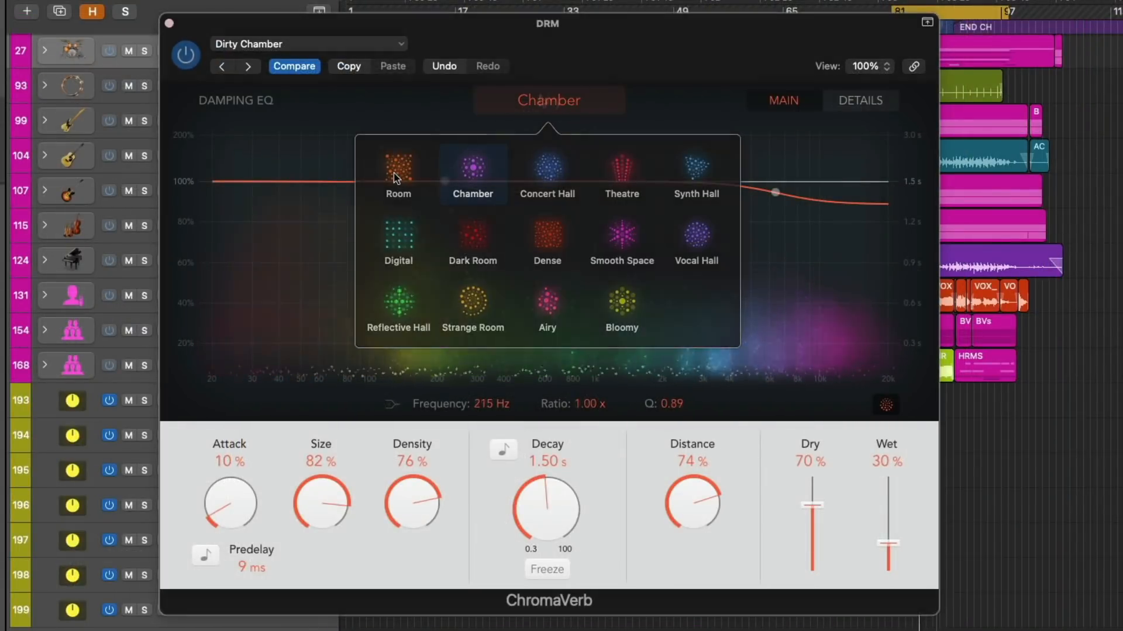
click(548, 304)
drag(443, 183, 368, 298)
drag(775, 192, 752, 124)
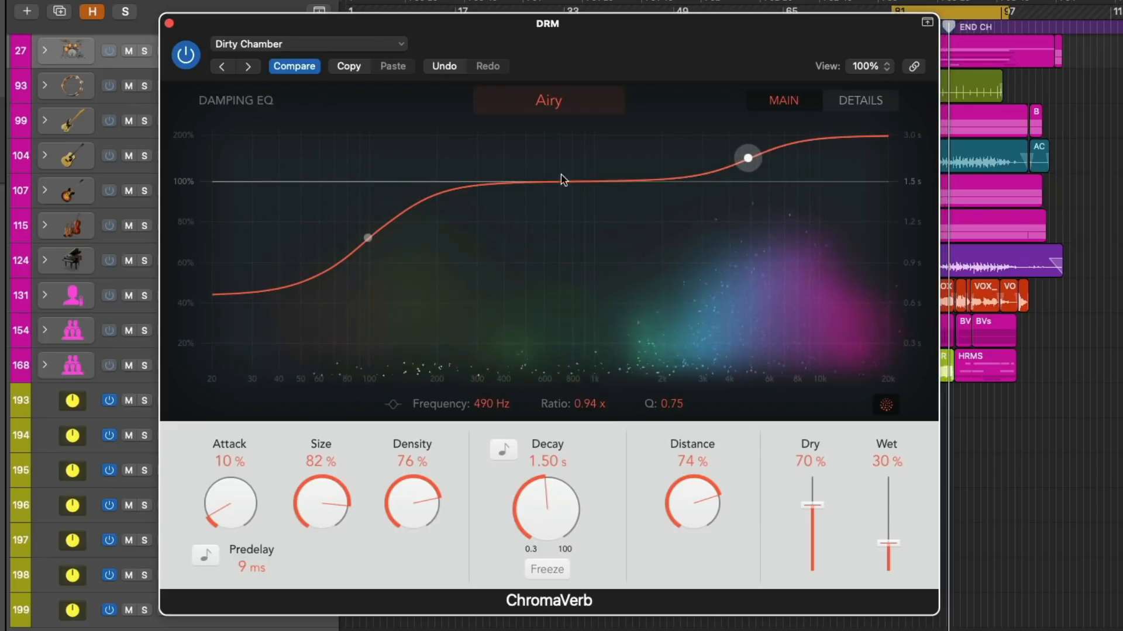
click(857, 101)
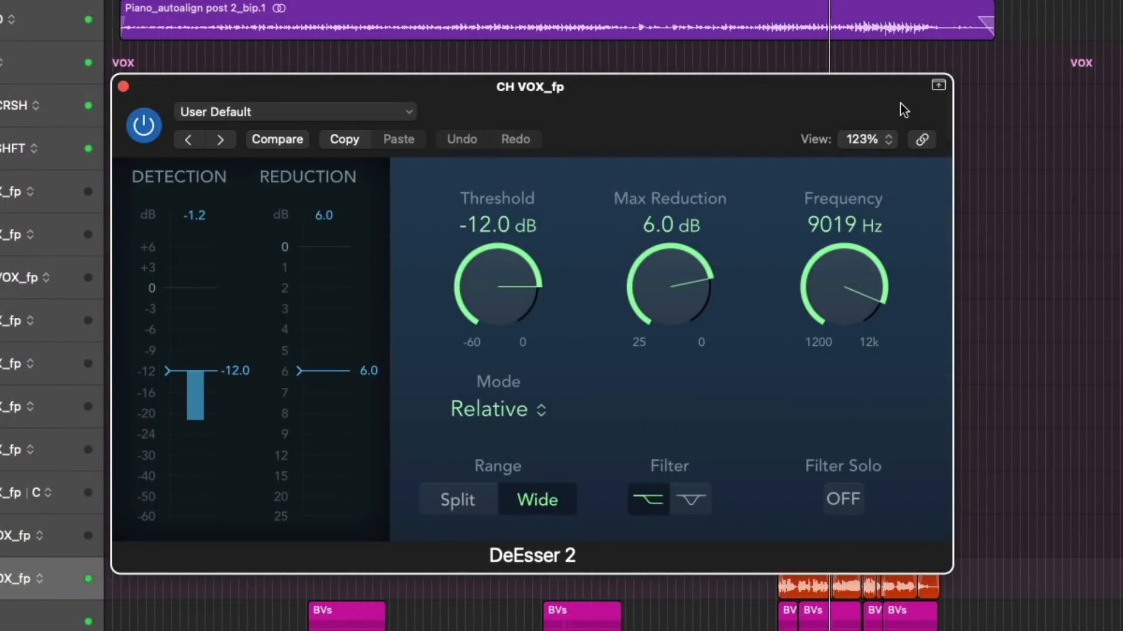
Turn on Filter Solo in DeEsser 2 on CH VOX_fp and adjust the detection frequency slightly.
click(849, 511)
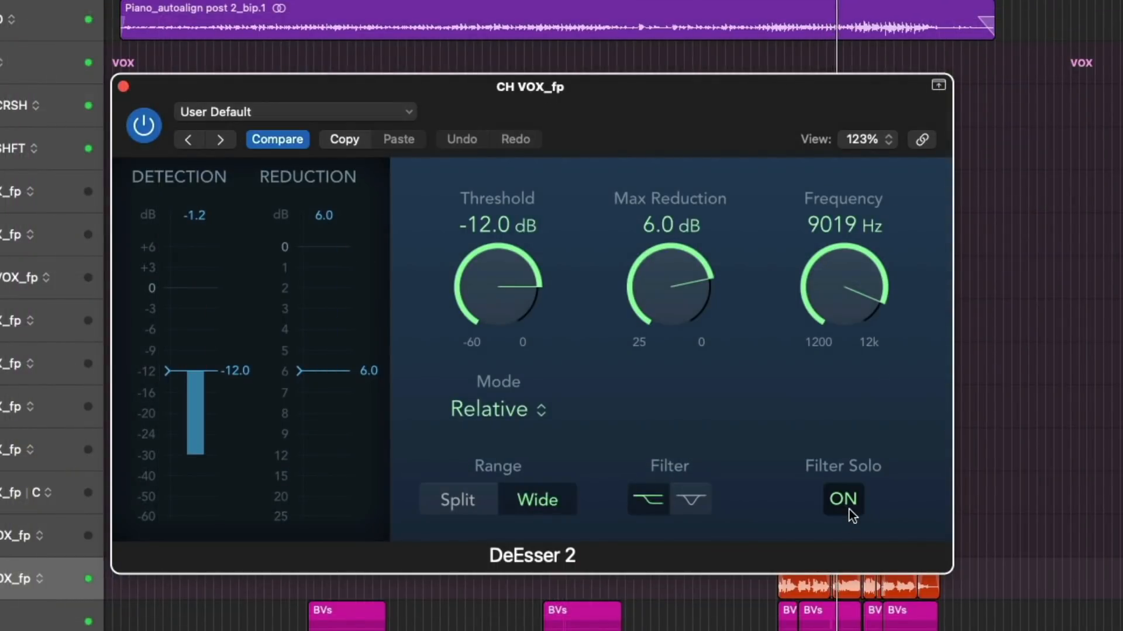
drag(860, 292, 853, 296)
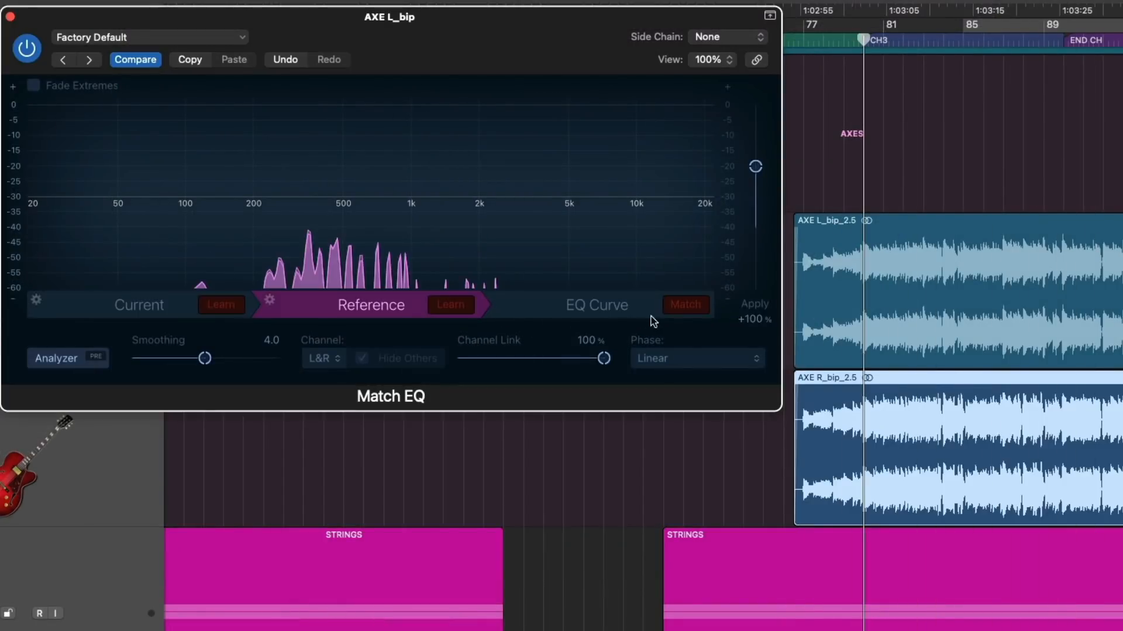
Match the EQ curve in AXE L_bip's Match EQ and switch the stereo output's MultiMeter to the goniometer.
click(685, 304)
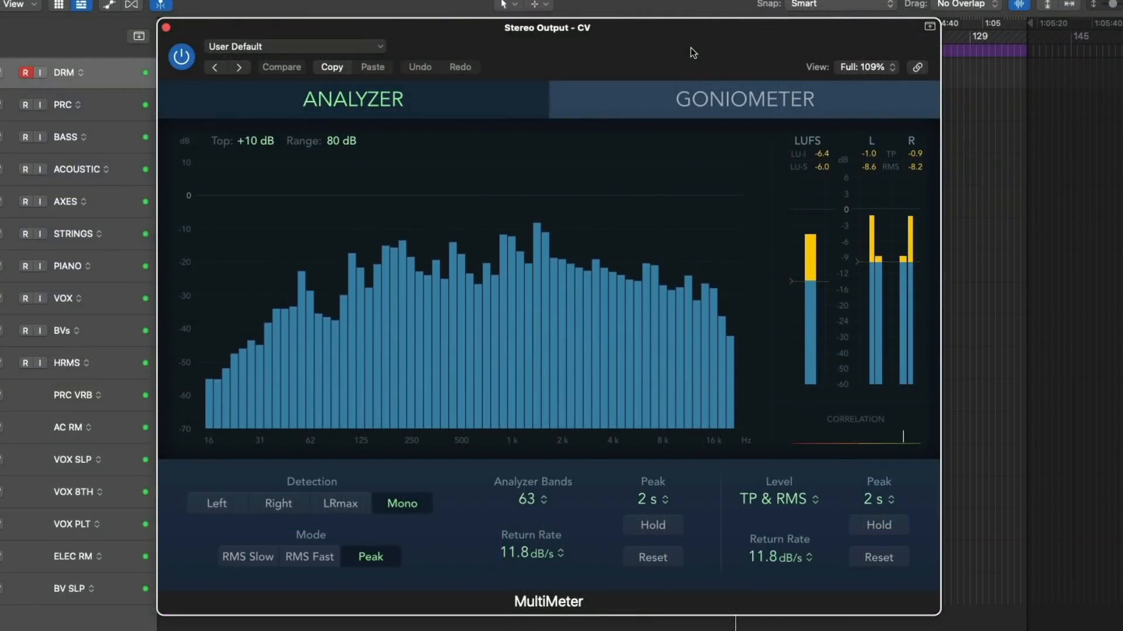
click(717, 92)
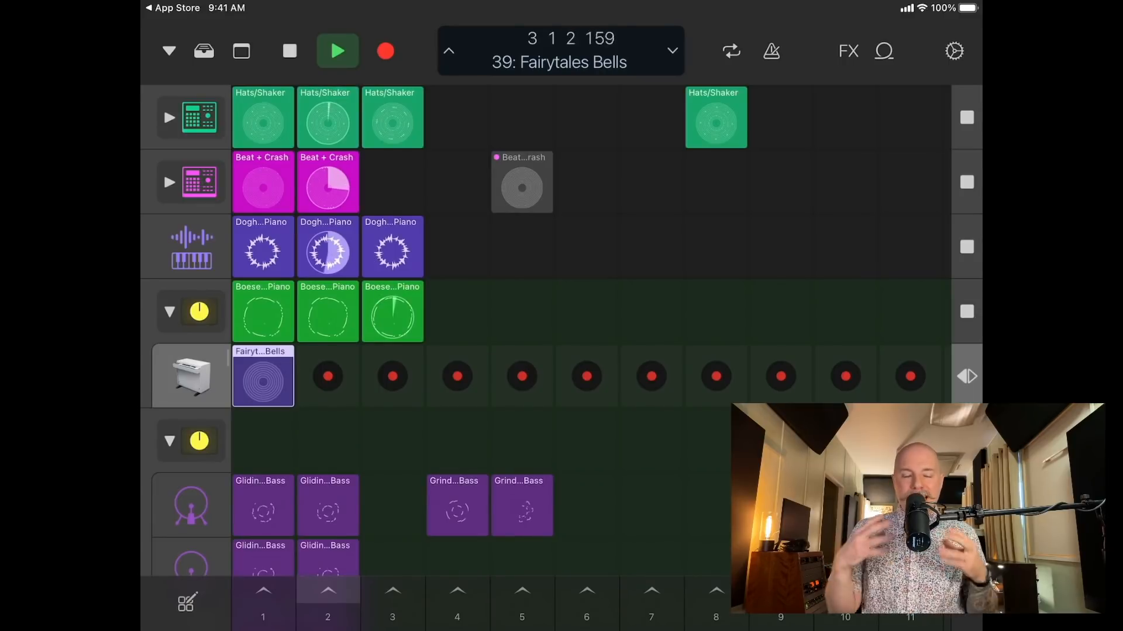
Show Audio FX 1-8 in the Logic Remote mixer, then open the Burlington channel's Channel EQ and adjust its curve.
scroll(547, 330, down, 7)
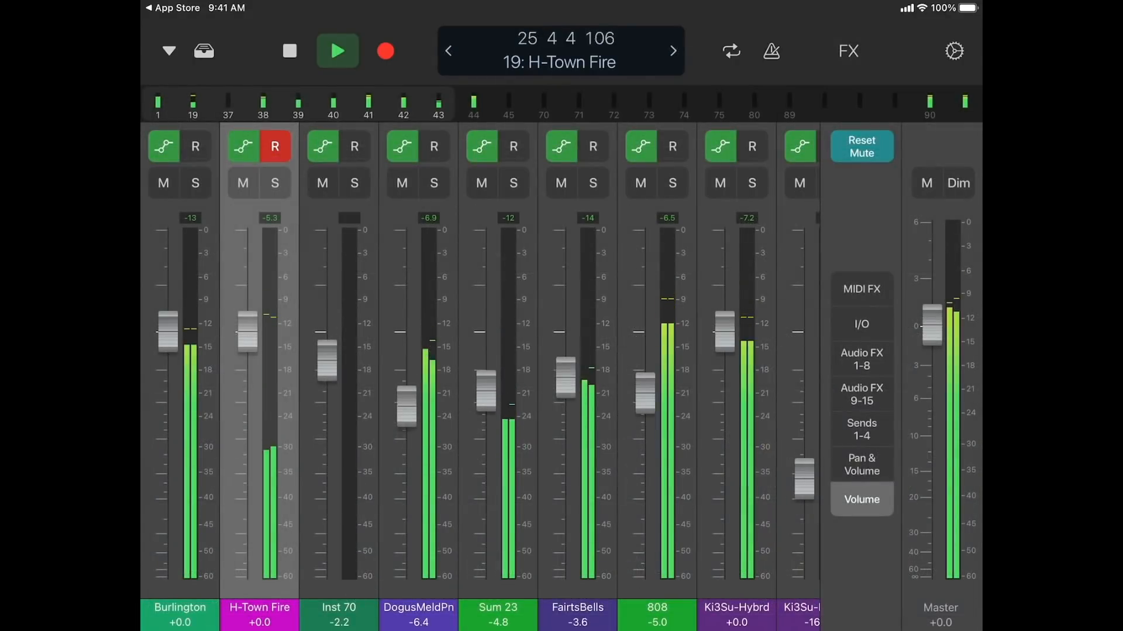
click(862, 359)
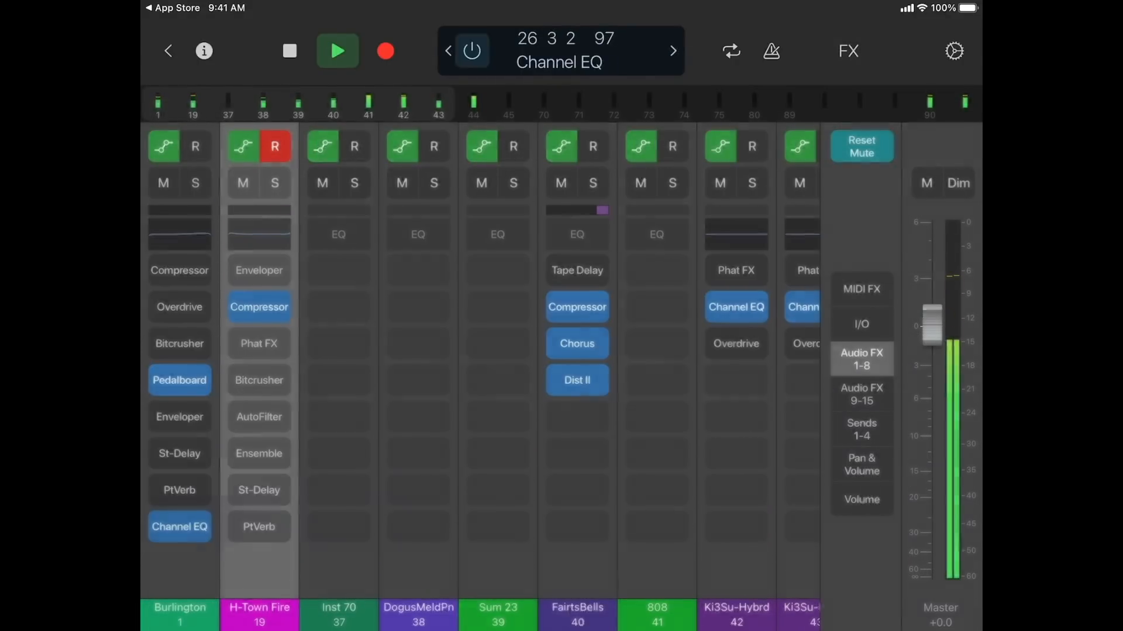
click(179, 527)
mouse_move(679, 284)
mouse_down()
mouse_move(691, 278)
mouse_move(692, 296)
mouse_up()
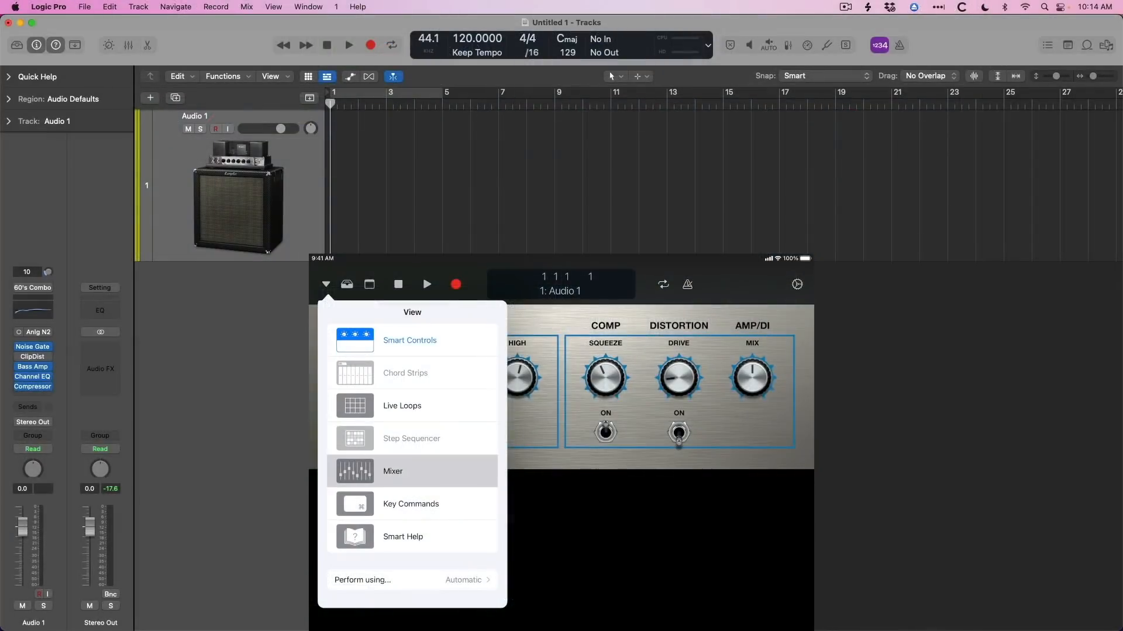
Switch Logic Remote to the Mixer view and toggle the mixer in the Logic Pro project.
click(412, 471)
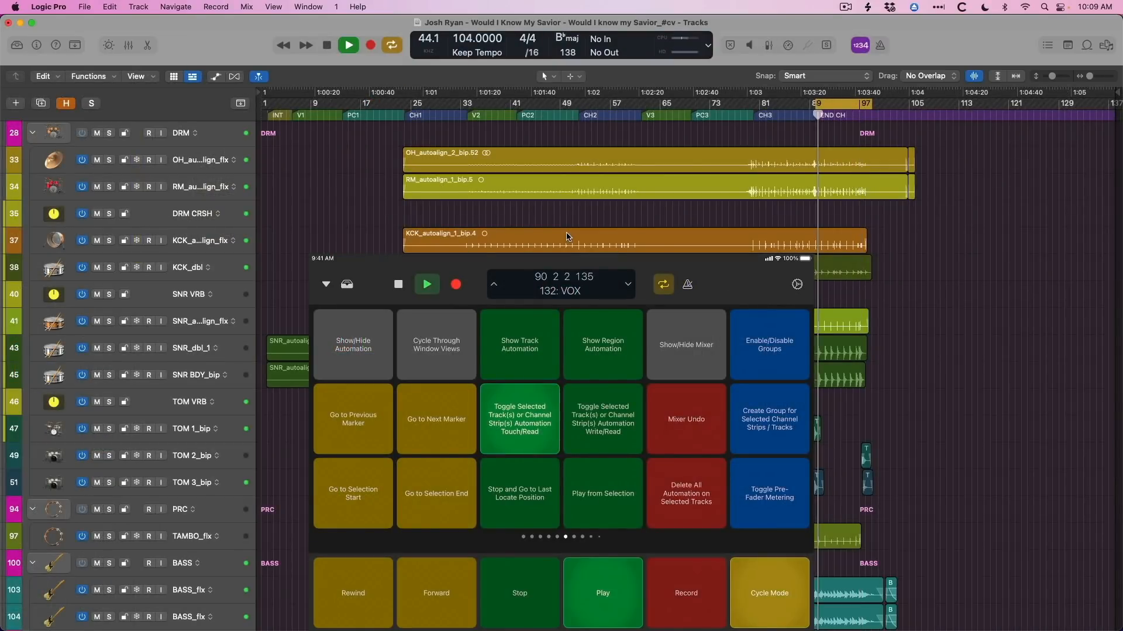
key(x)
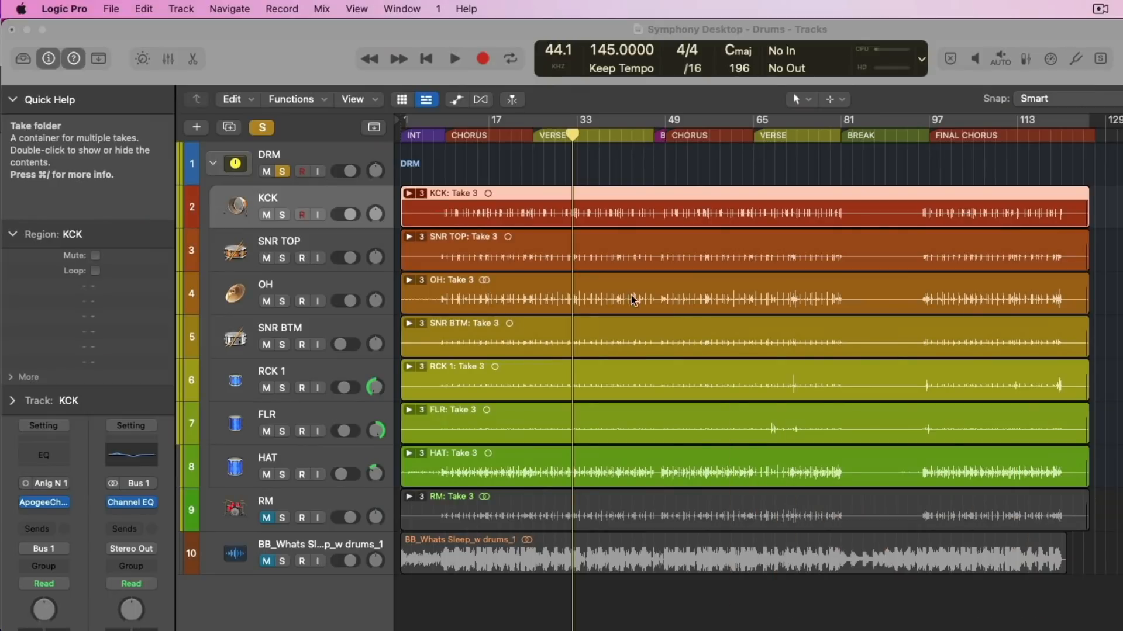
Select the eight drum tracks from KCK to RM and open the export settings for 8 Tracks as Audio Files.
shift+click(342, 506)
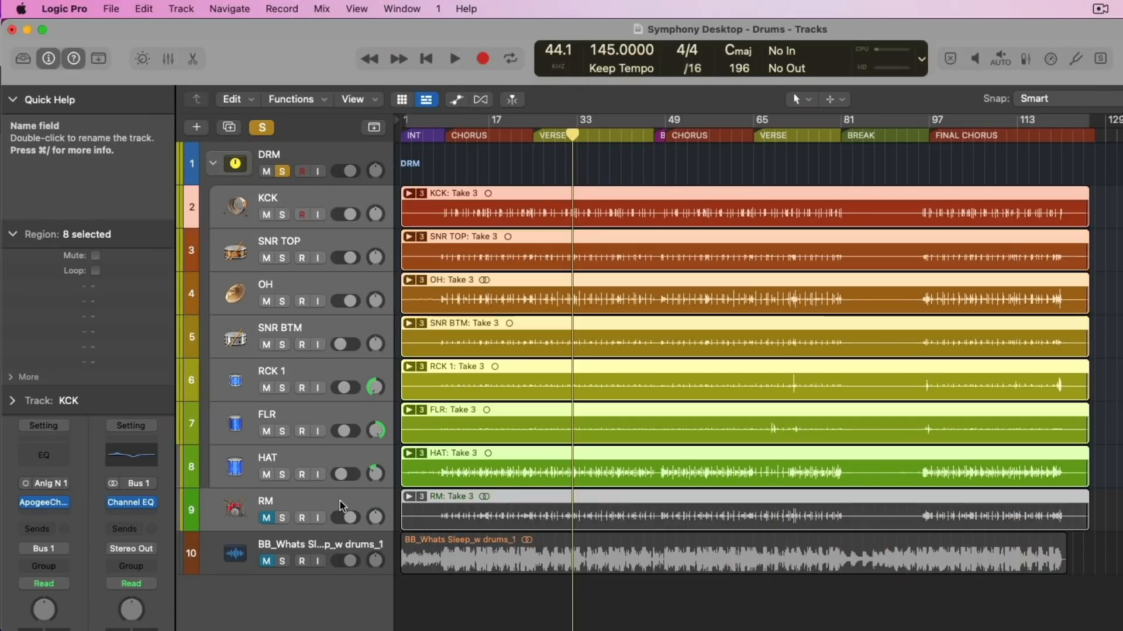
click(112, 8)
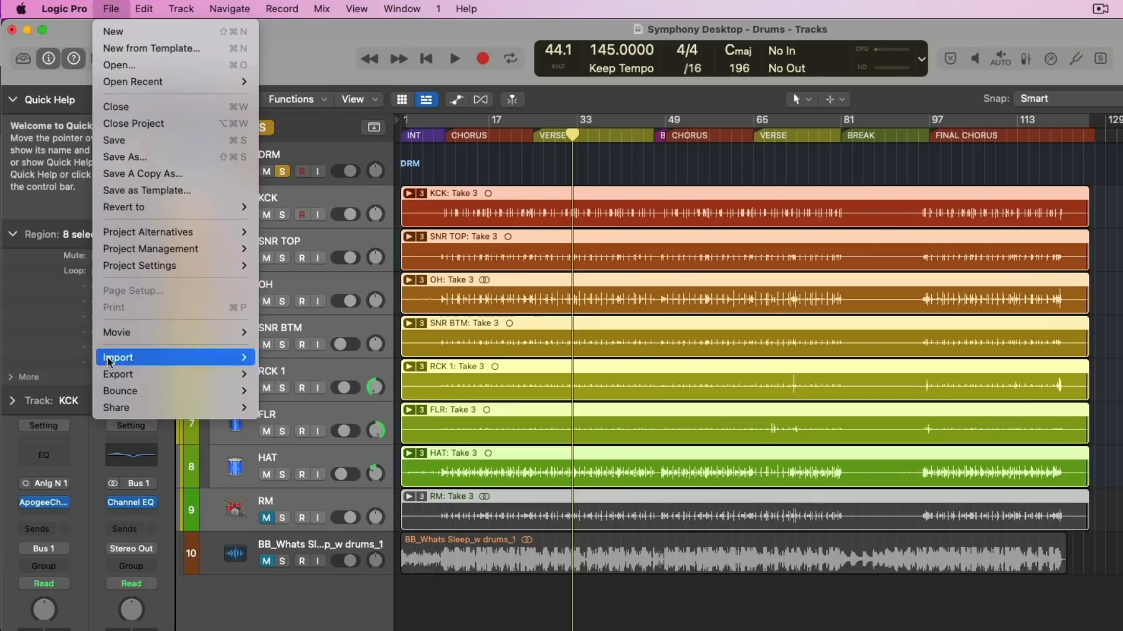
mouse_move(240, 377)
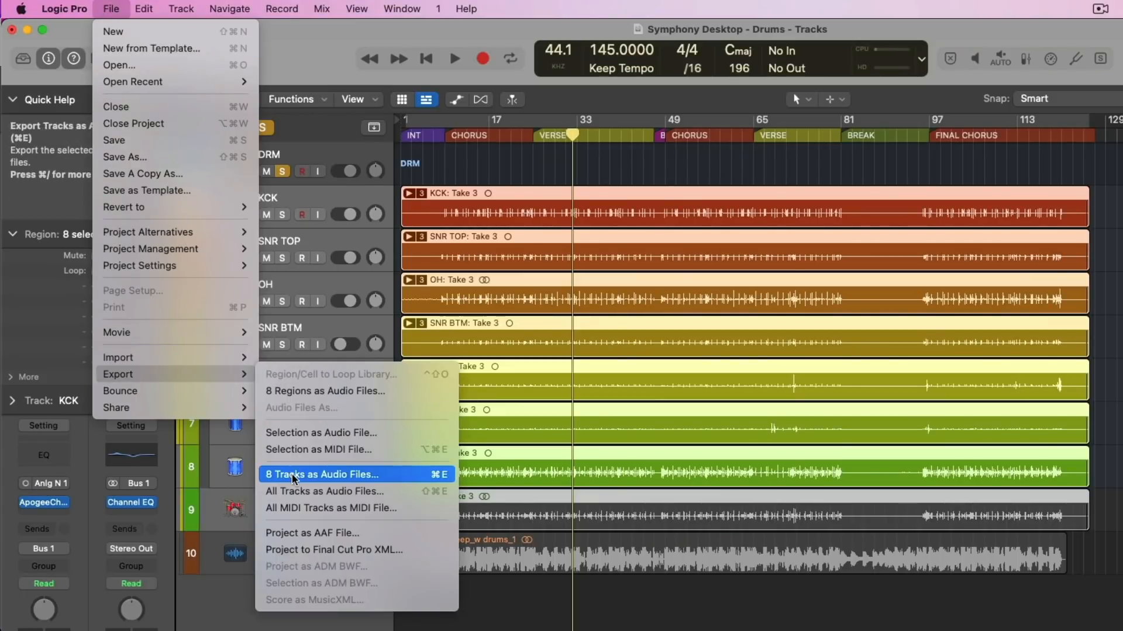
click(322, 474)
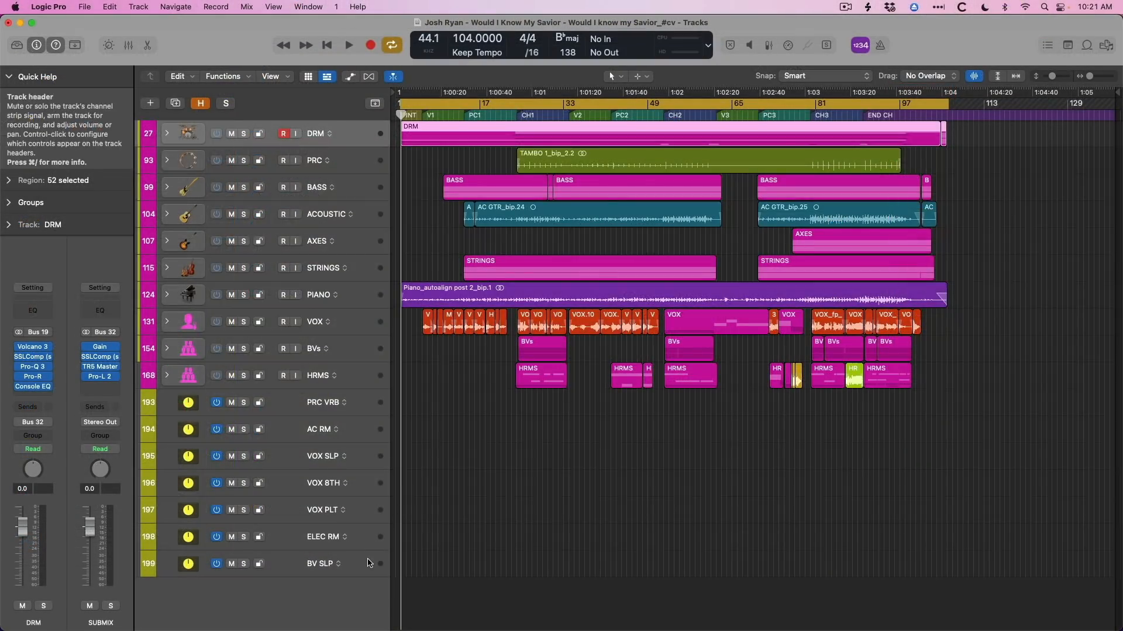
Select everything in the Would I Know My Savior project and open the export settings for 22 Tracks as Audio Files.
key(super+a)
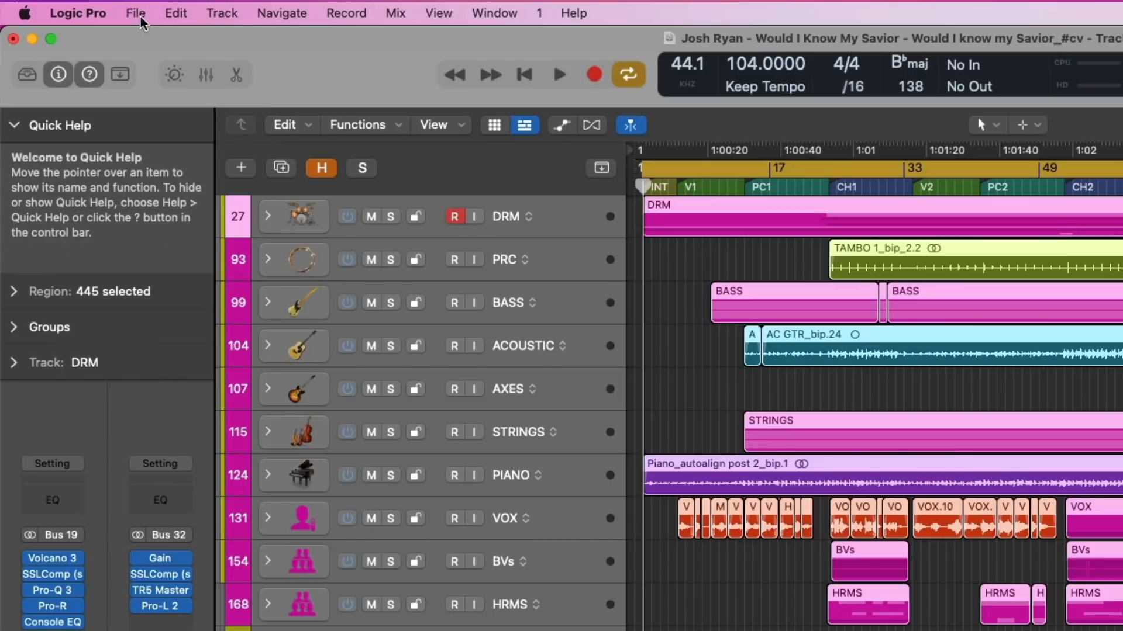
click(138, 14)
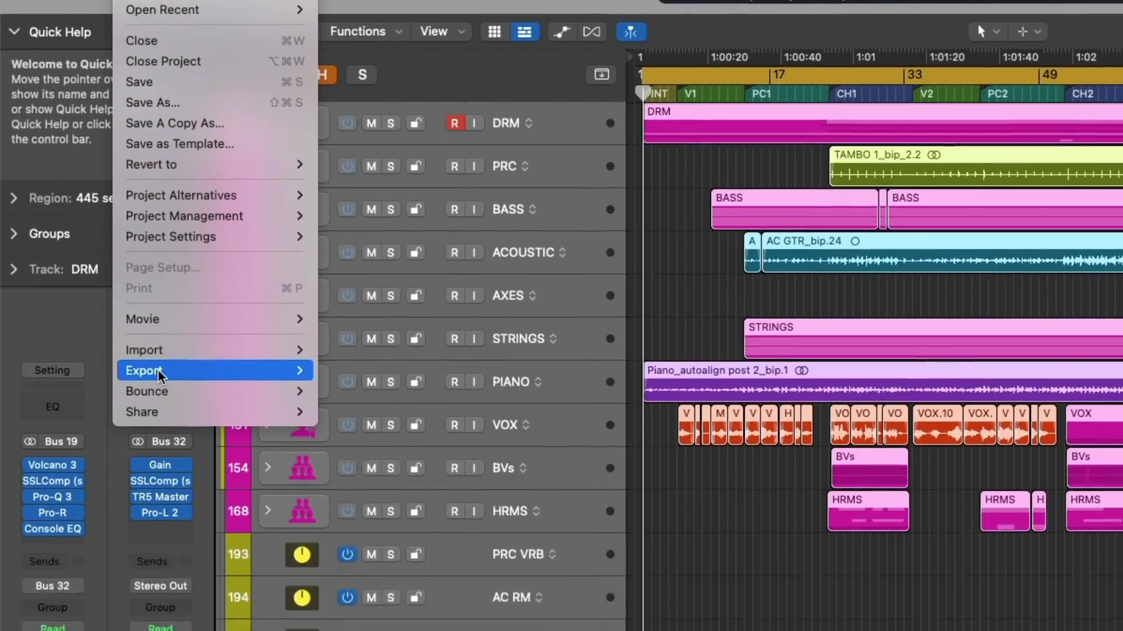
mouse_move(158, 464)
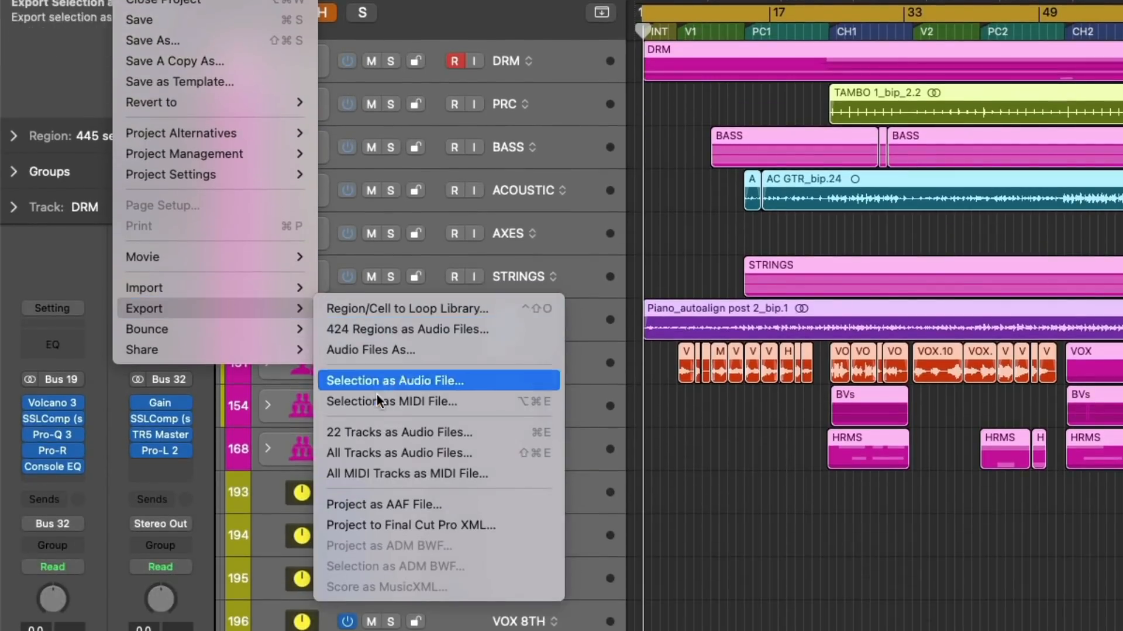
click(380, 427)
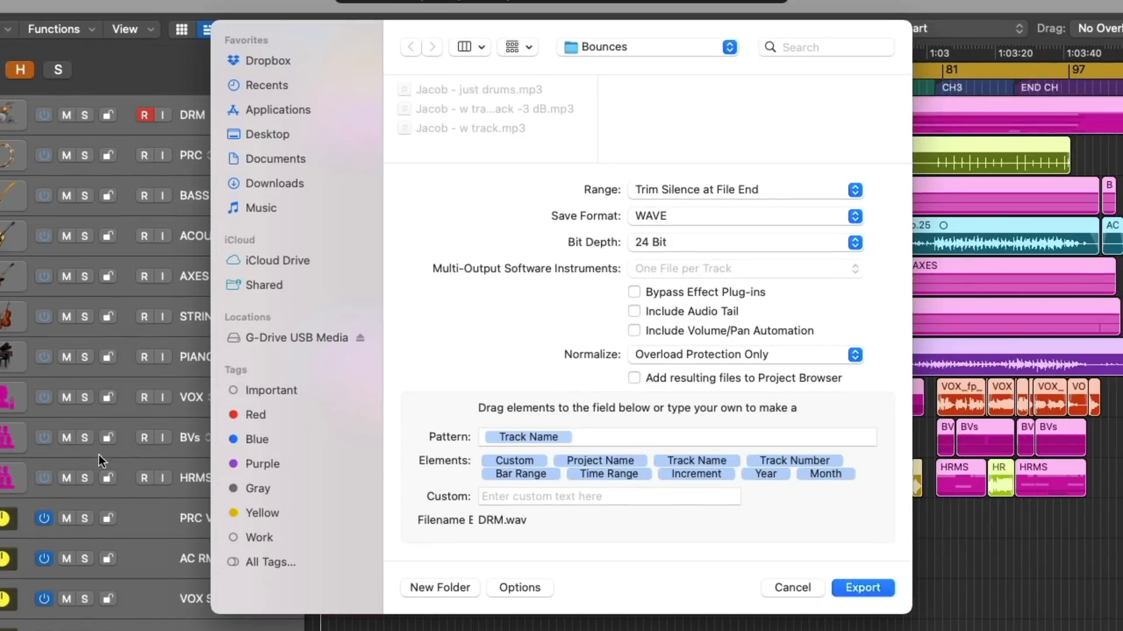
Add the Custom element after Track Name in the export's file name pattern and set its custom text to "stem".
drag(503, 459, 613, 434)
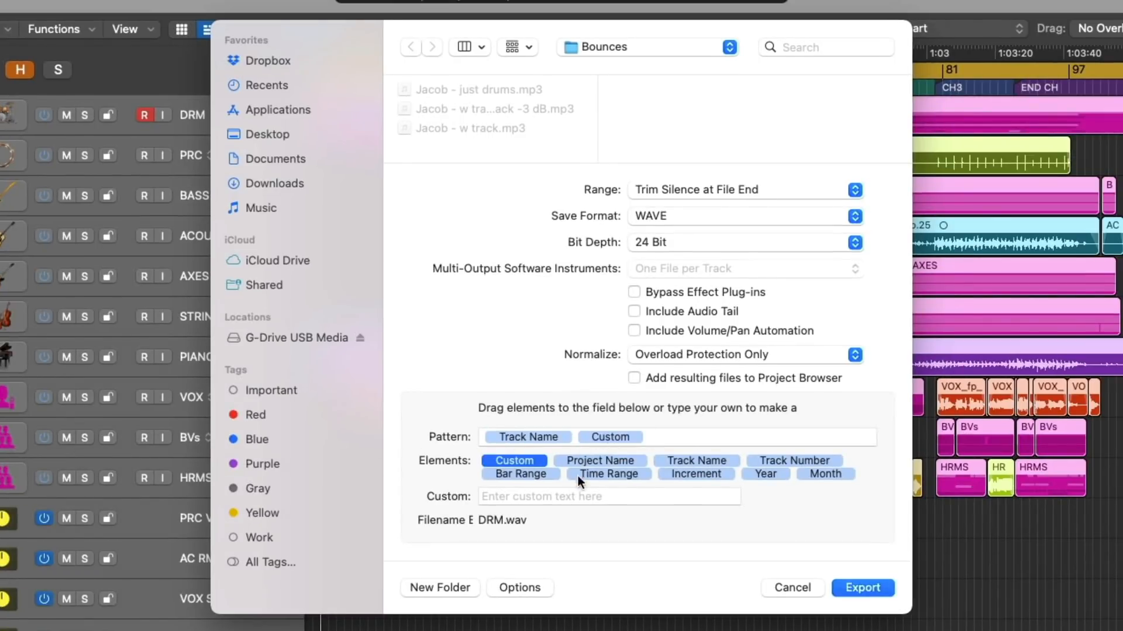
click(549, 497)
text(stem)
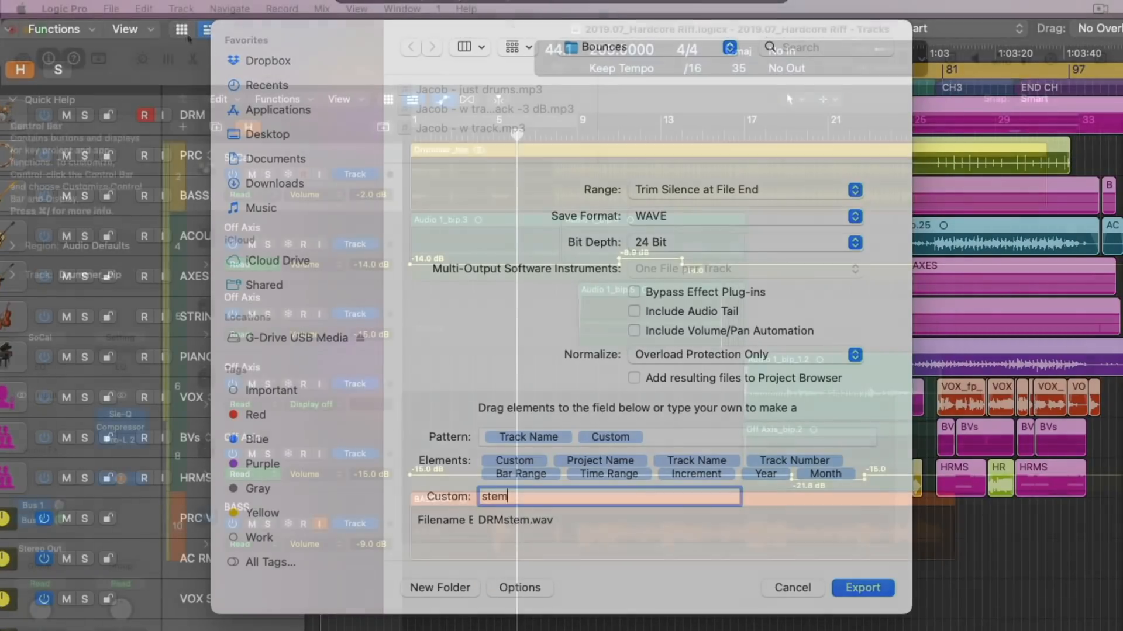
Export the Hardcore Riff project as an AAF file and load Hardcore Riff_AAF.AAF from the AAF folder into Studio One.
click(117, 9)
mouse_move(175, 374)
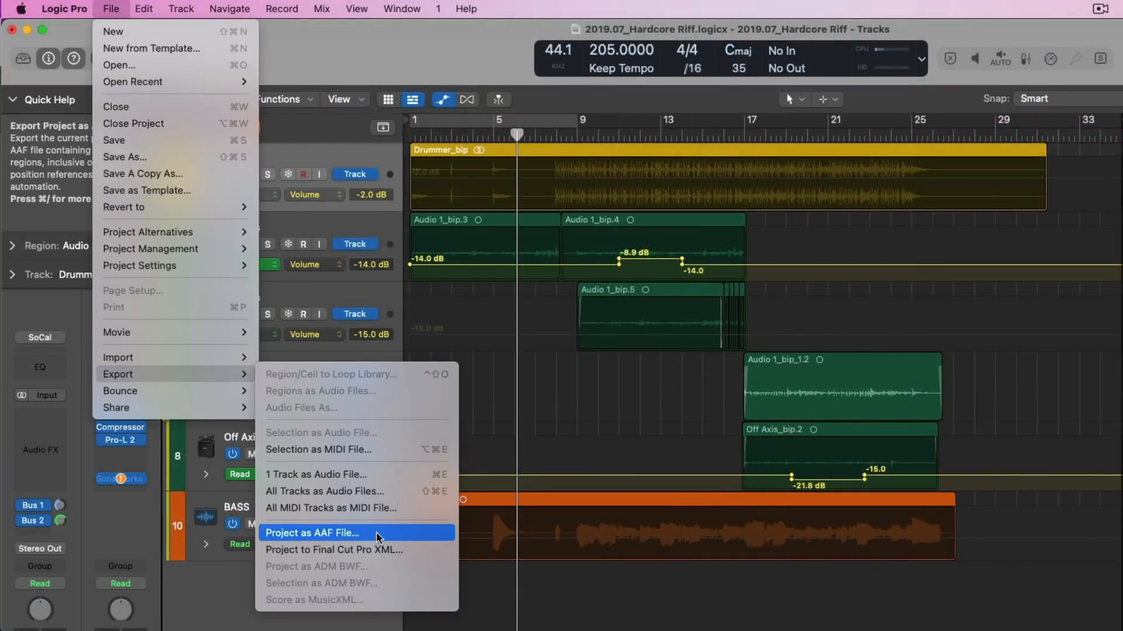
drag(761, 386, 310, 152)
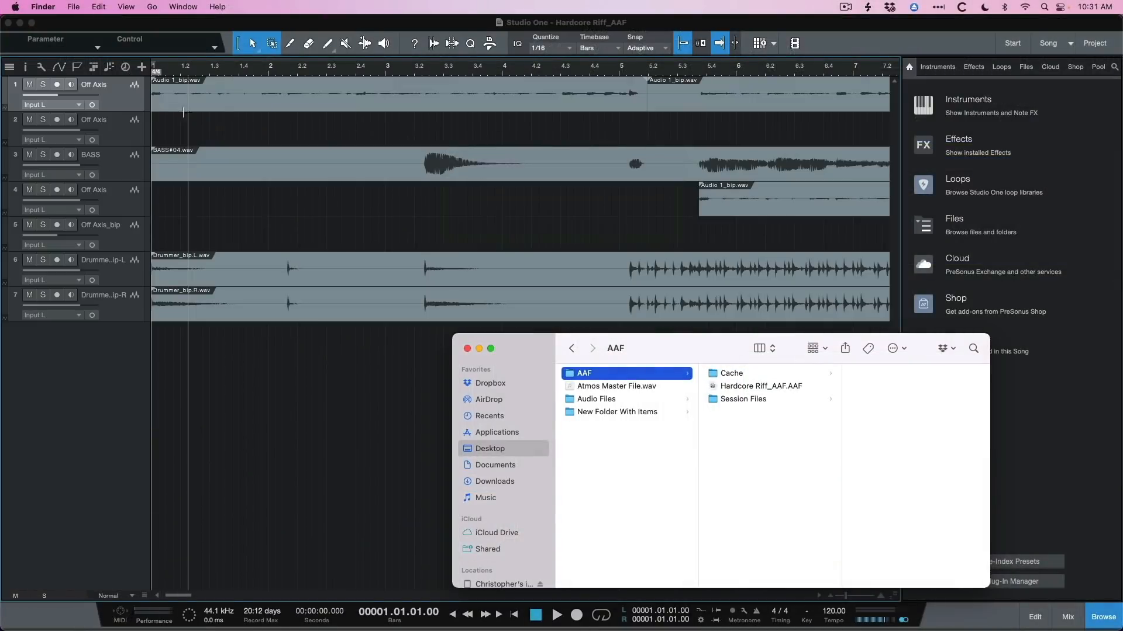
Show the track automation in Studio One and display the Volume automation of the Off Axis_bip track.
click(121, 161)
drag(849, 602, 840, 601)
key(a)
click(80, 236)
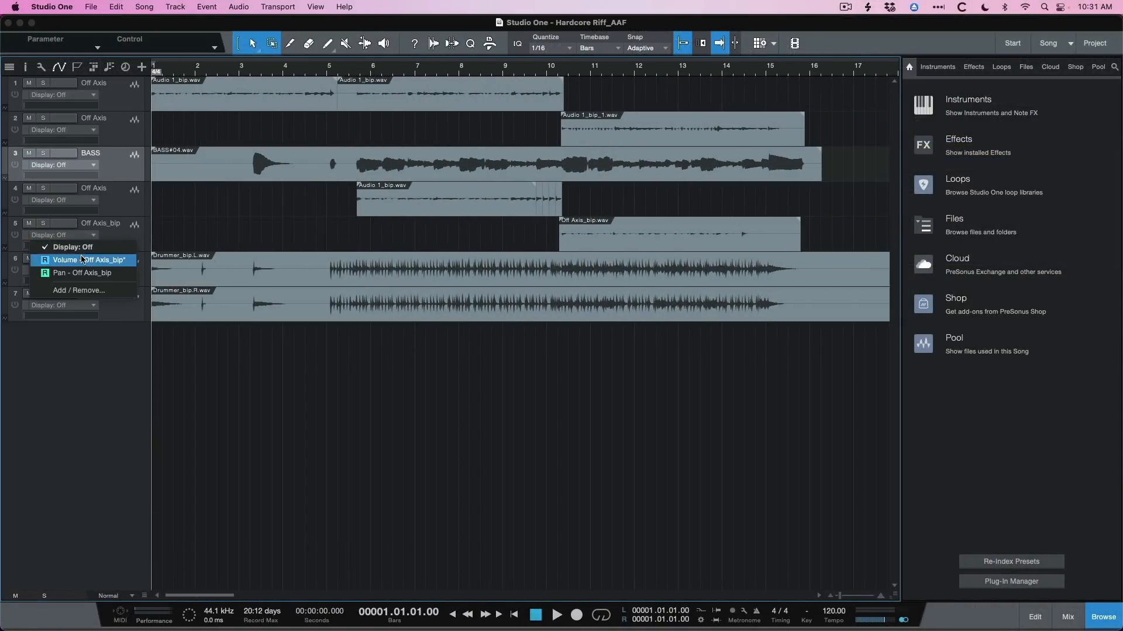
click(83, 259)
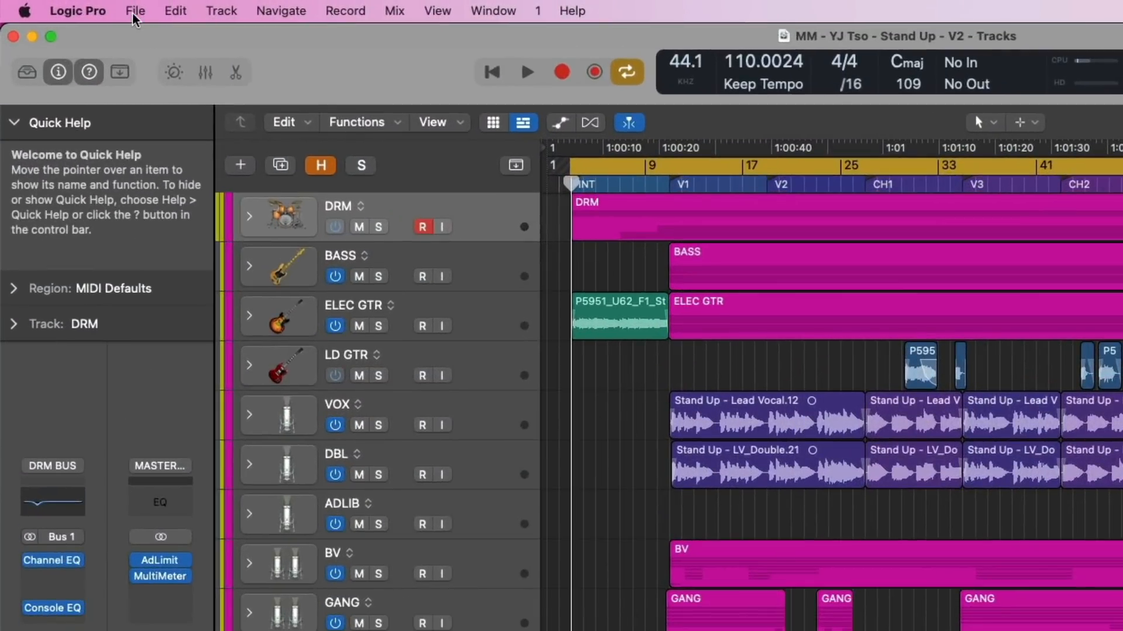
Open the AirDrop sharing settings for the Stand Up project in Logic Pro.
click(85, 6)
mouse_move(215, 499)
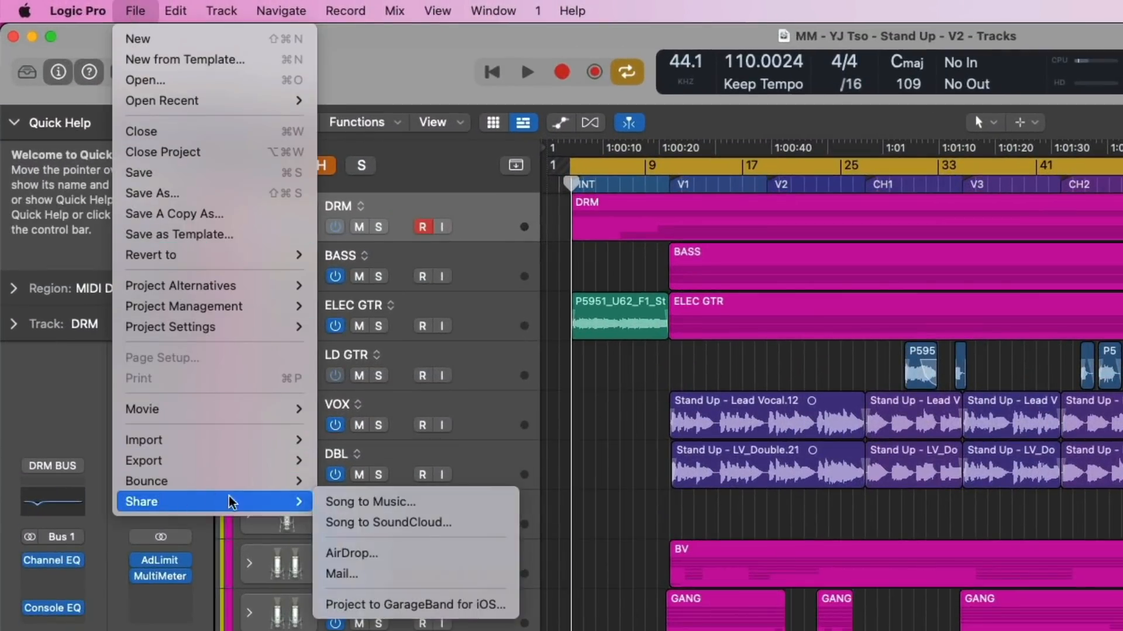
click(356, 553)
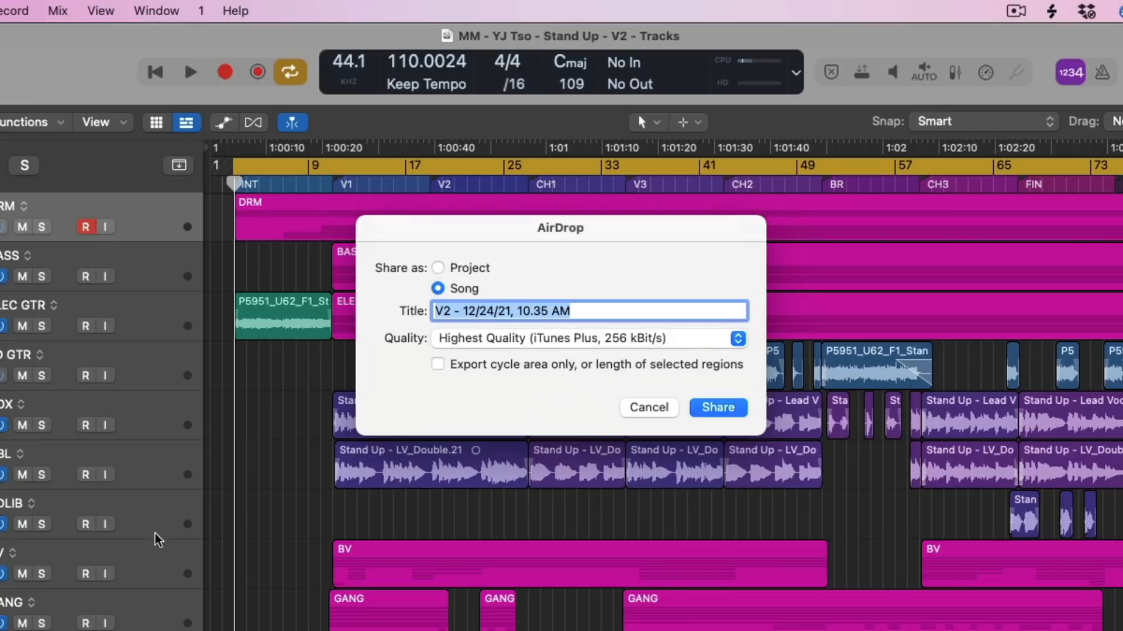
click(815, 340)
click(480, 380)
click(542, 365)
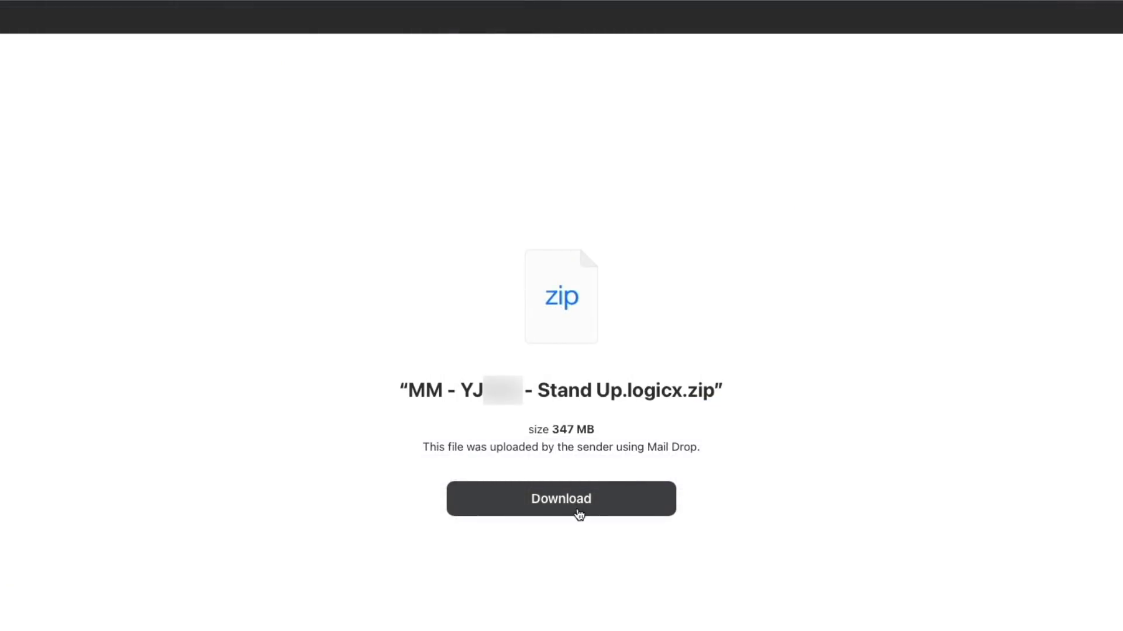
click(579, 514)
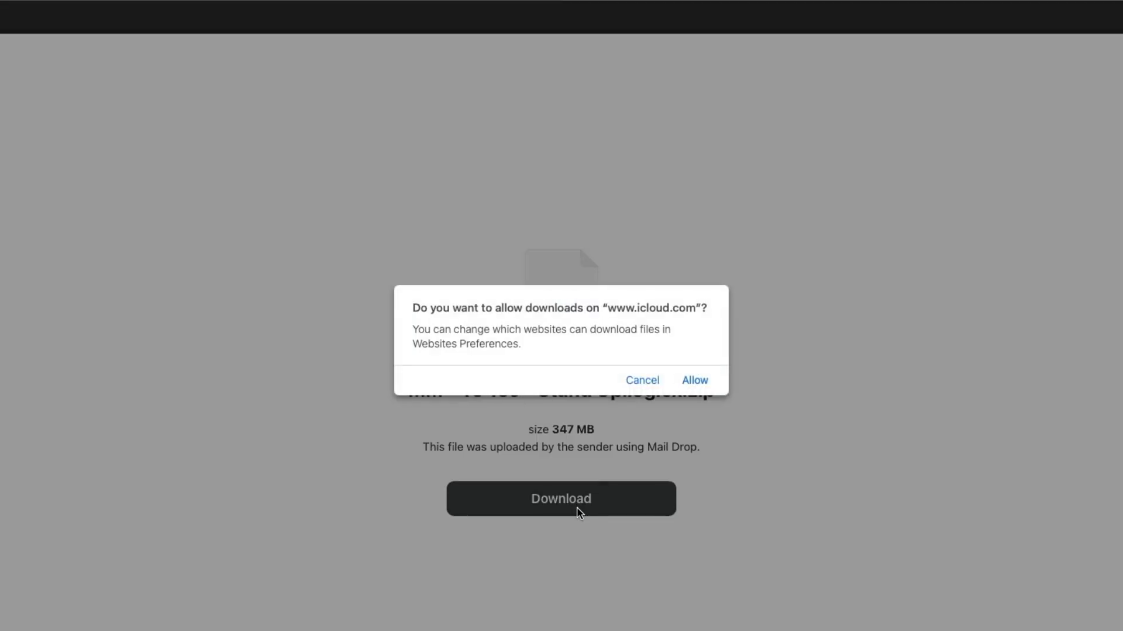
click(694, 382)
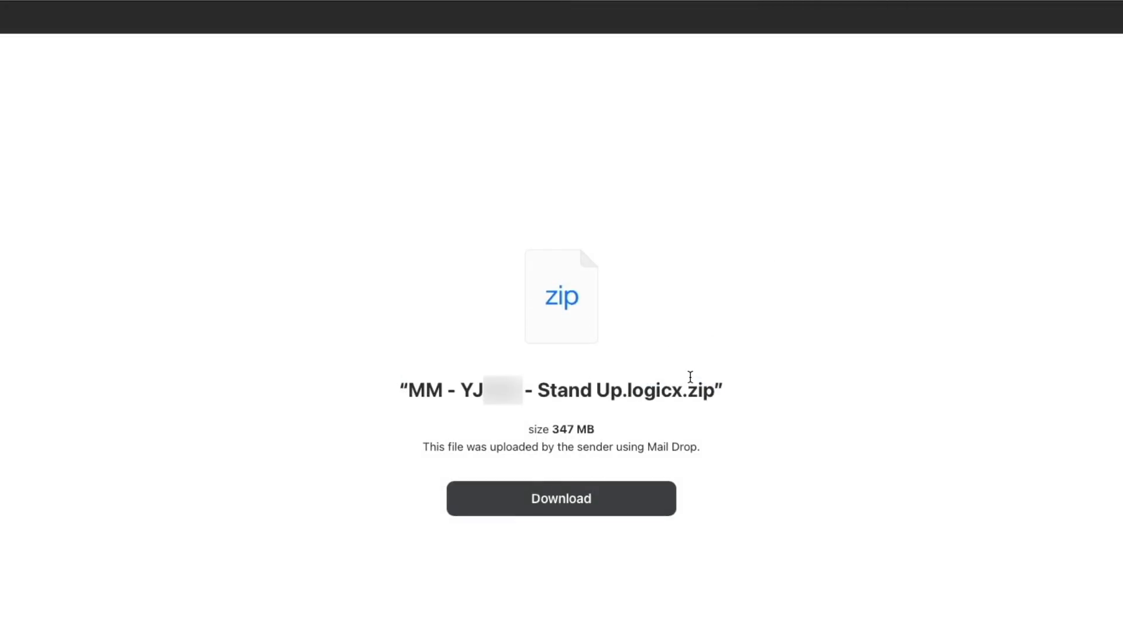